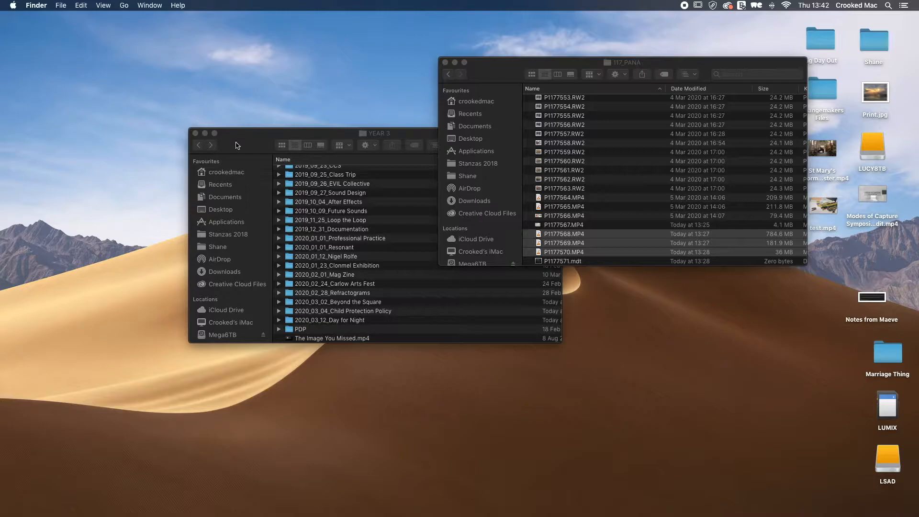
Step: Browse the project folders inside YEAR 3 on the LSAD drive
left_click(263, 91)
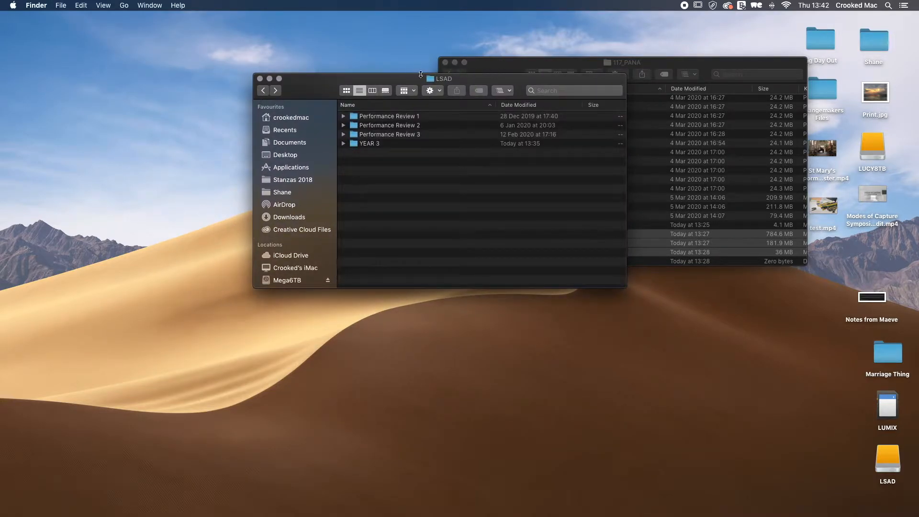
double_click(379, 144)
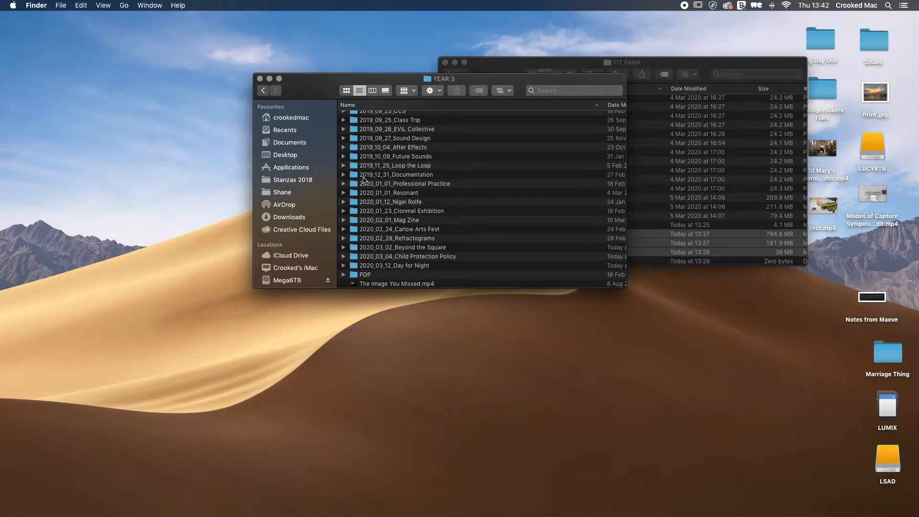
scroll(374, 240, "up", 2)
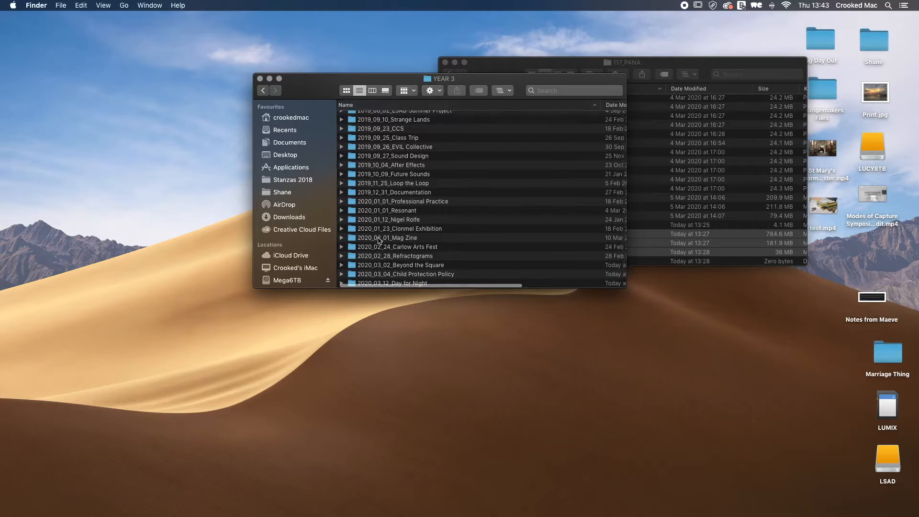
scroll(378, 240, "up", 1)
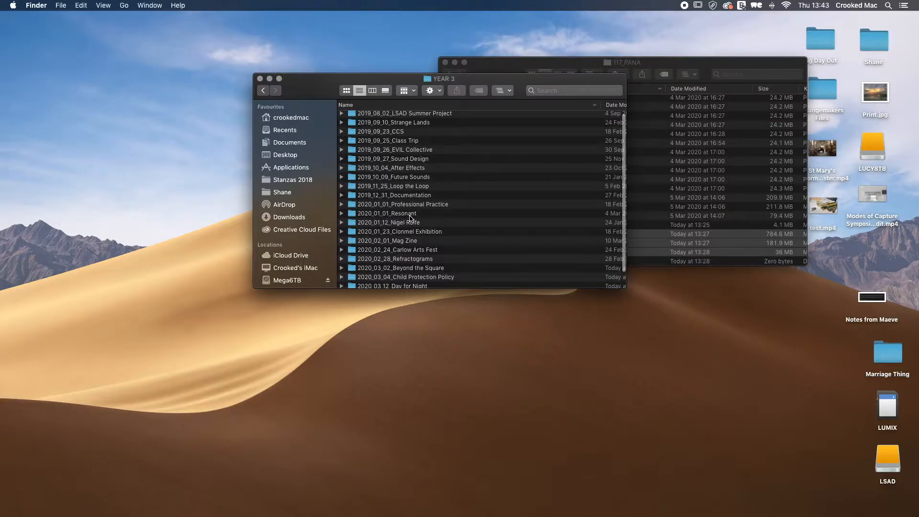
double_click(351, 214)
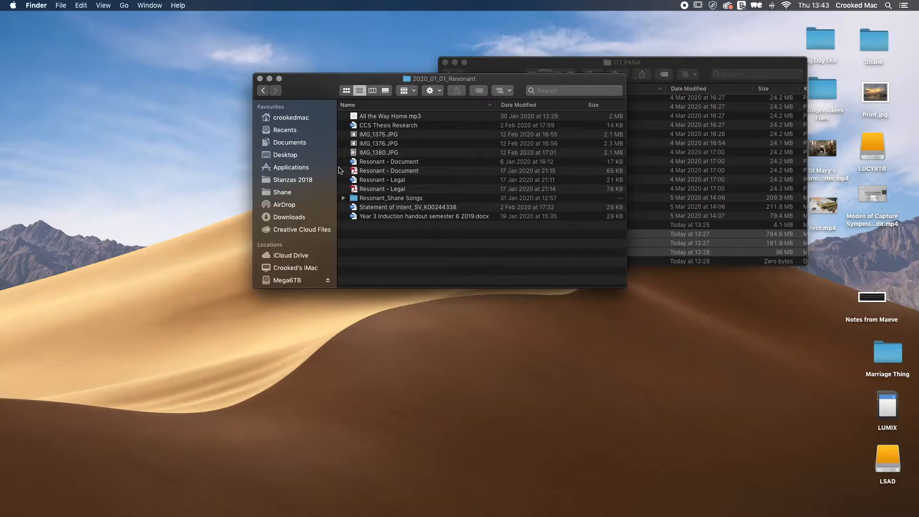
left_click(263, 90)
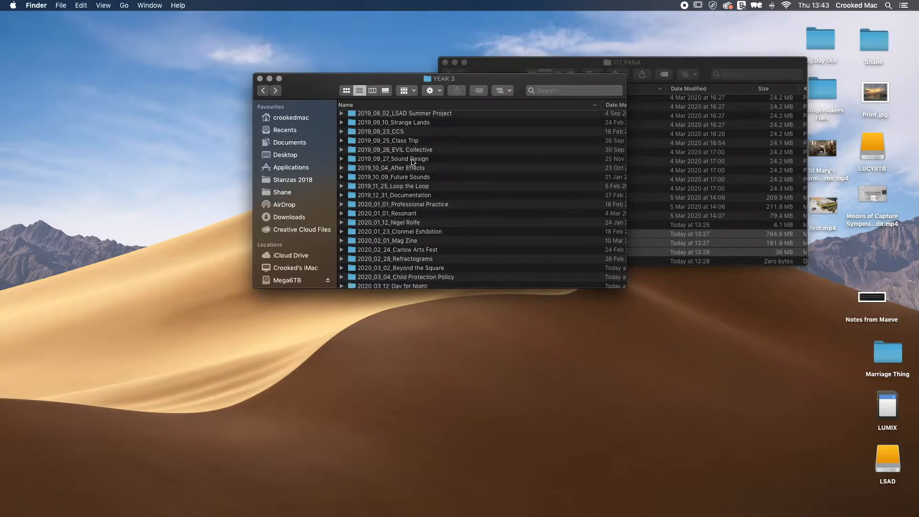
double_click(390, 189)
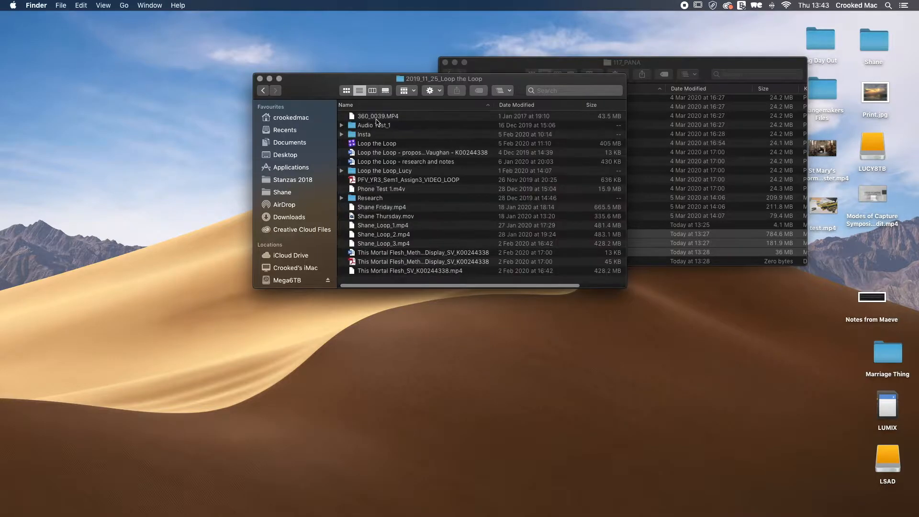
left_click(264, 90)
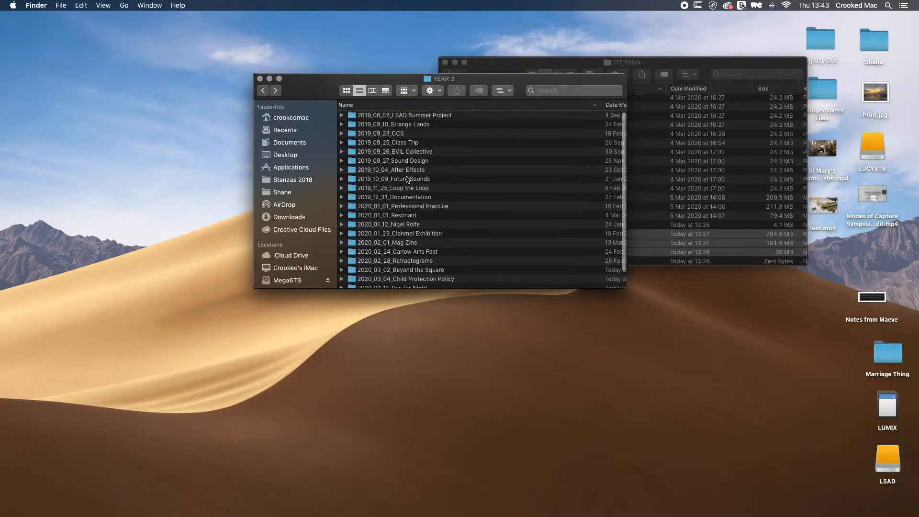
scroll(407, 179, "down", 2)
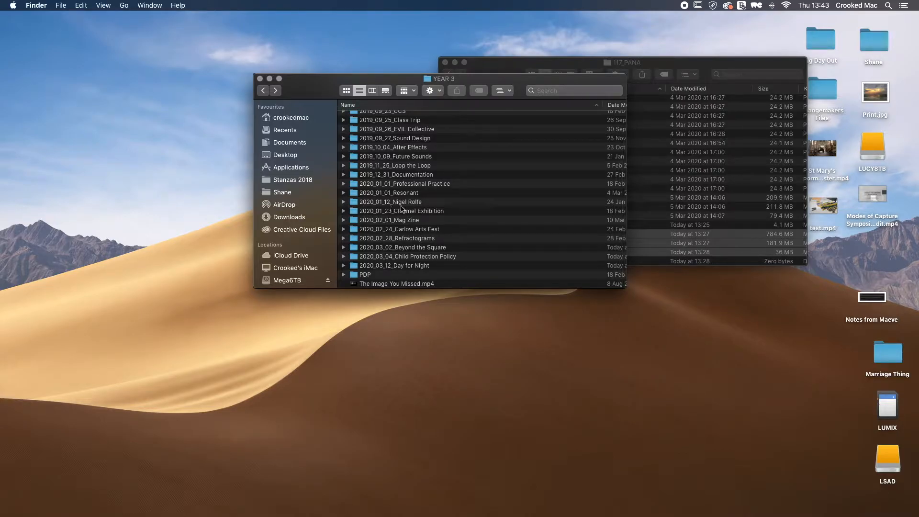
Step: Launch Lightroom Classic and choose to use a different catalog instead of the missing one
mouse_move(490, 516)
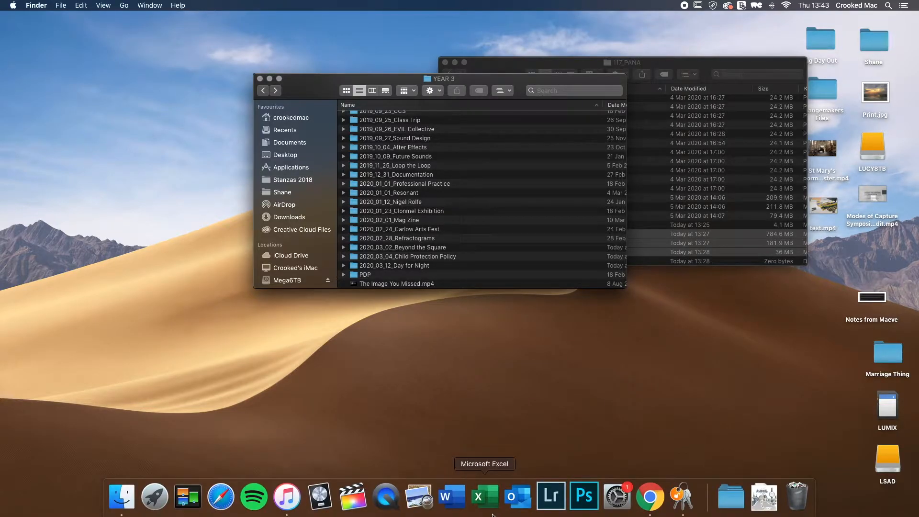
left_click(551, 497)
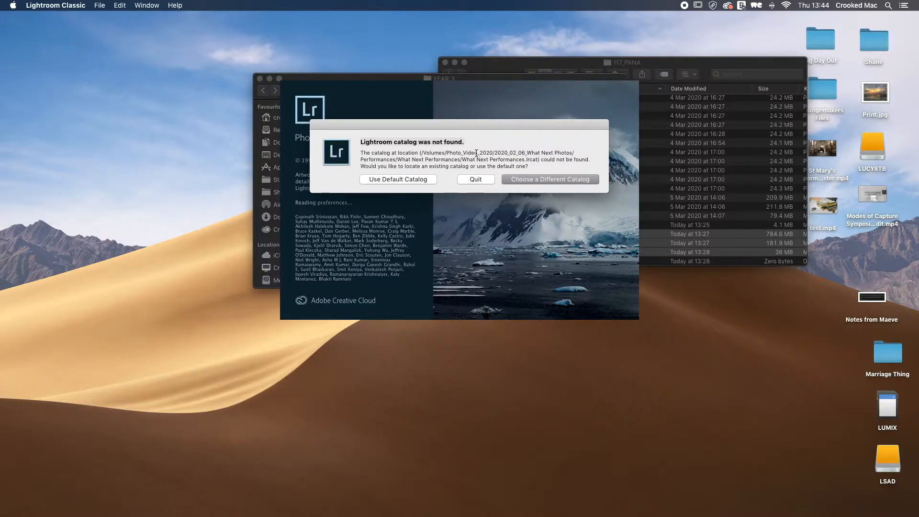
left_click_drag(361, 142, 477, 142)
left_click(521, 179)
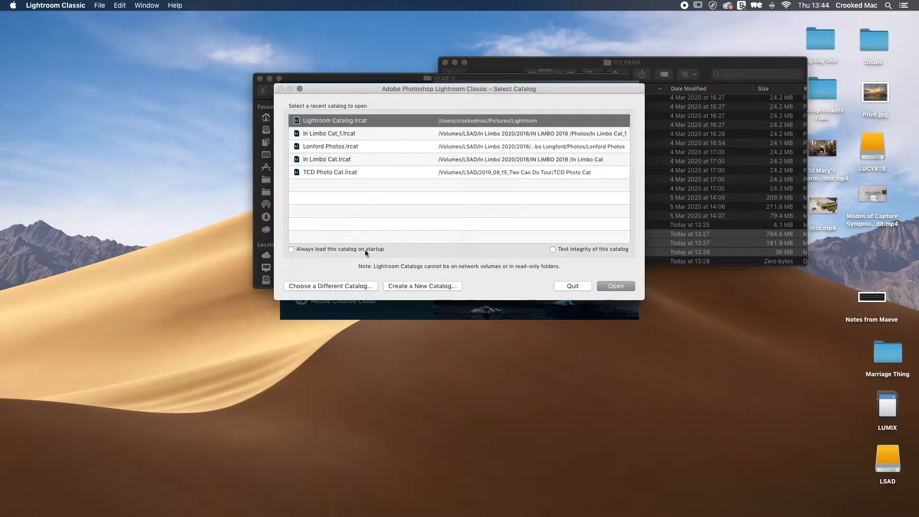
Step: Start a new catalog and navigate into the 2020_03_02_Beyond the Square folder
left_click(429, 286)
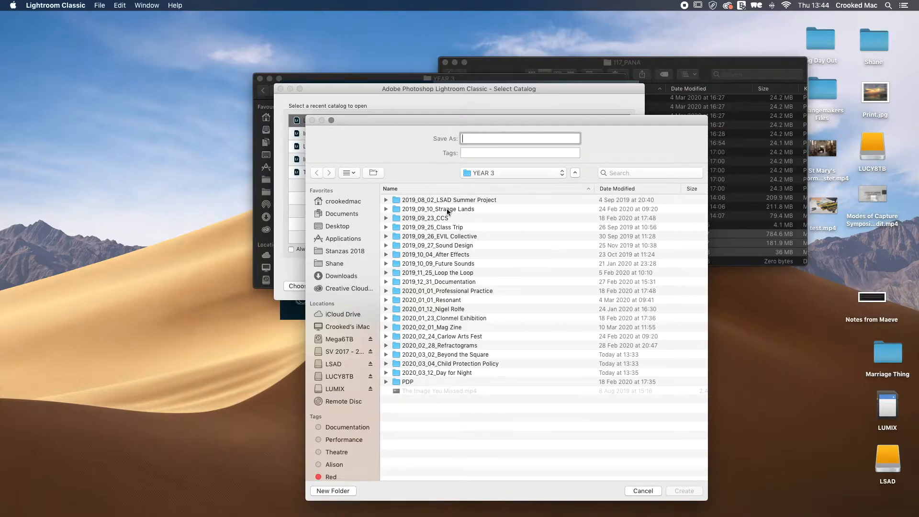
double_click(474, 355)
scroll(466, 308, "up", 5)
scroll(467, 308, "down", 15)
scroll(466, 308, "up", 15)
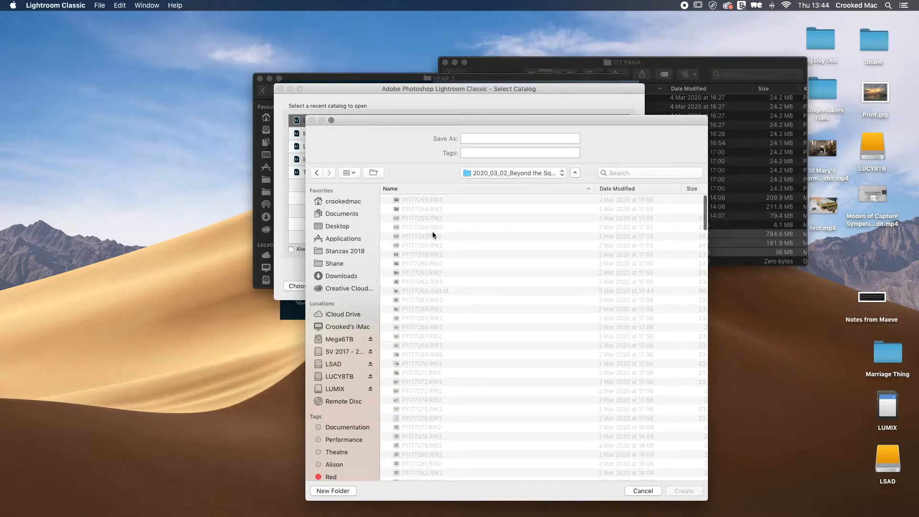
scroll(452, 289, "down", 5)
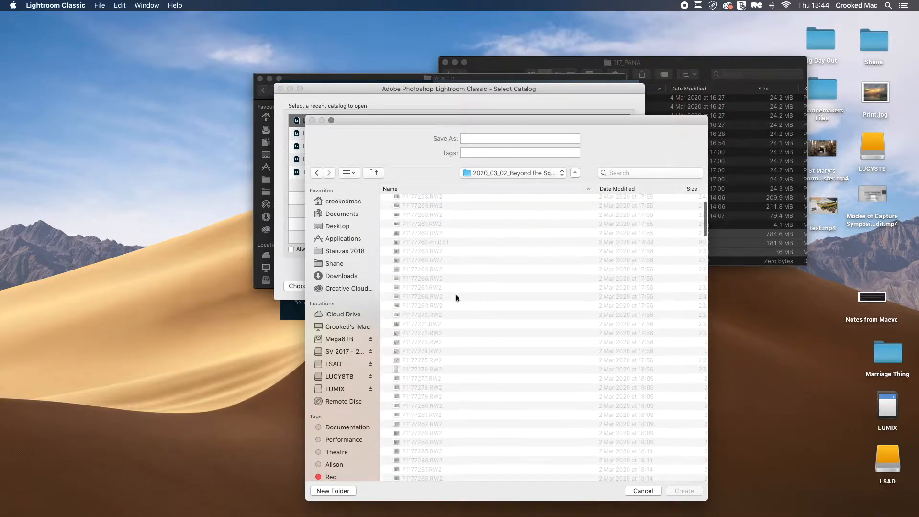
scroll(453, 302, "down", 5)
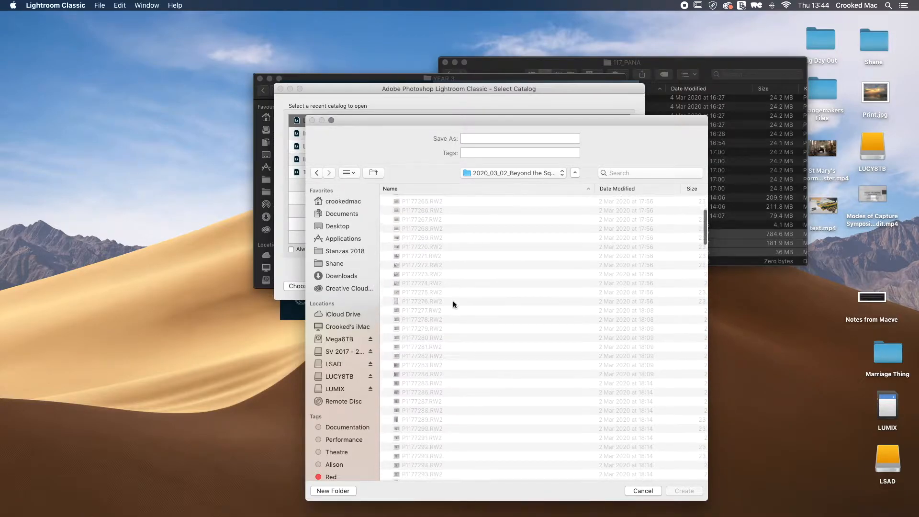
scroll(453, 303, "up", 8)
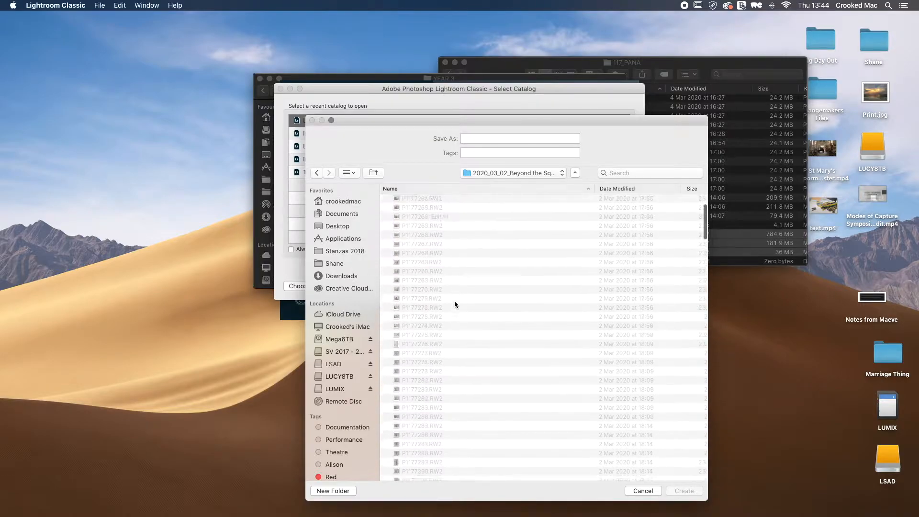
Step: Name the new catalog Beyond the Square Cat and create it in that folder
left_click(488, 139)
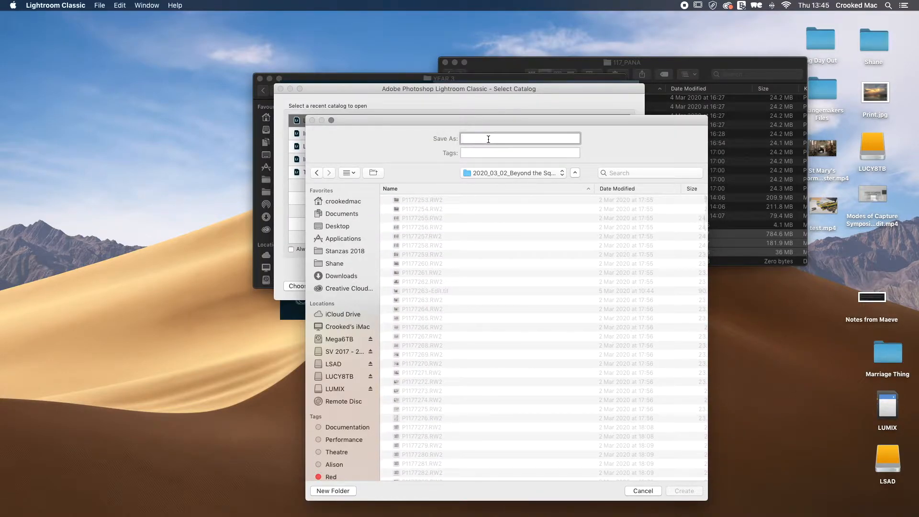
type("Beyond ")
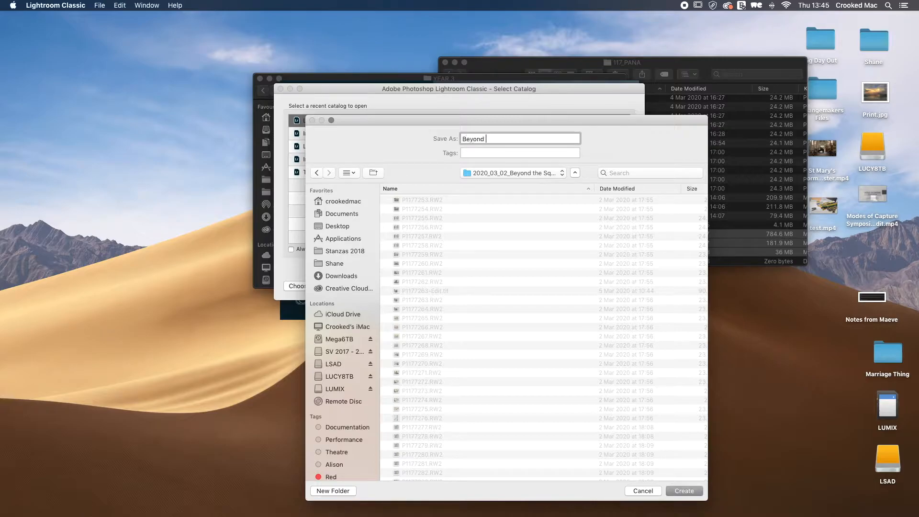
type("the Square Cat")
left_click(530, 170)
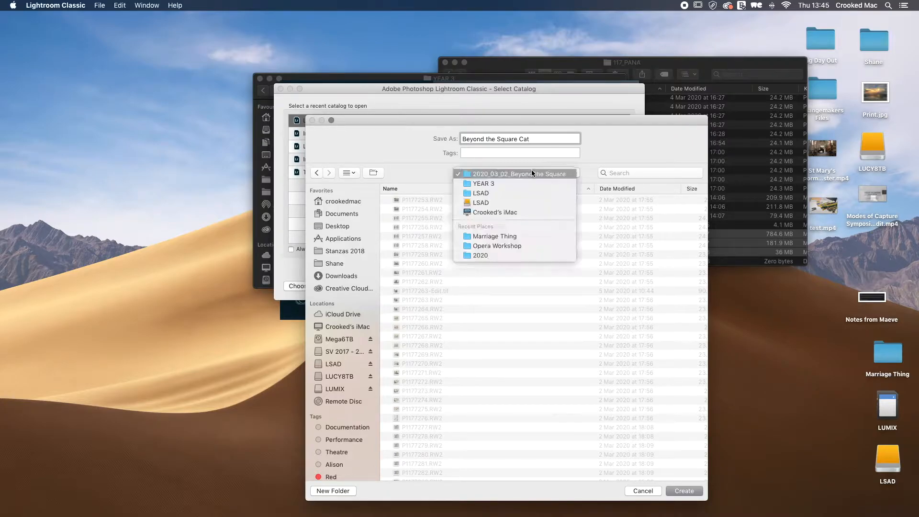
left_click(542, 174)
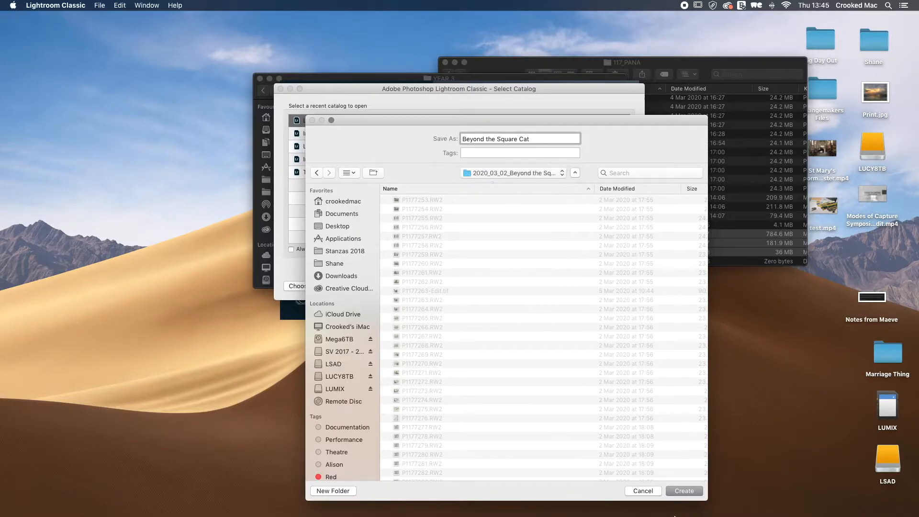
left_click(694, 491)
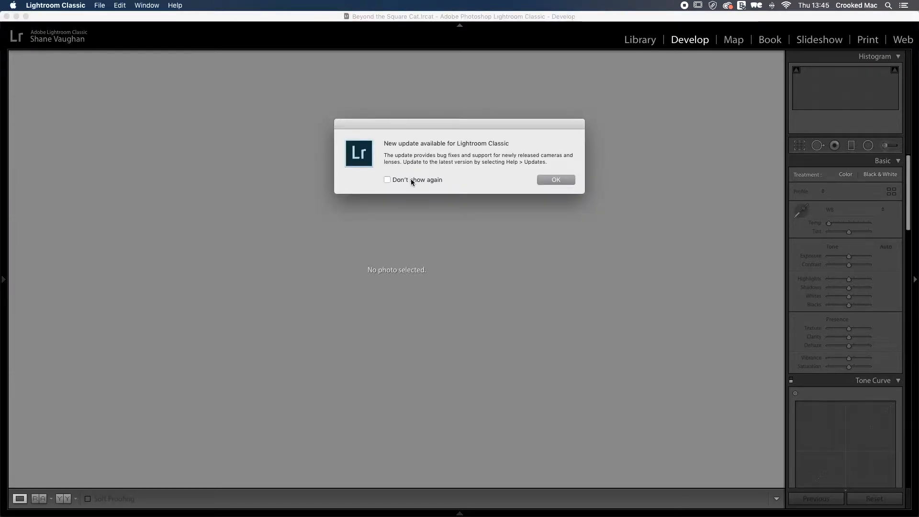
Step: Dismiss the update notice and switch the Lightroom window to full screen
left_click(554, 179)
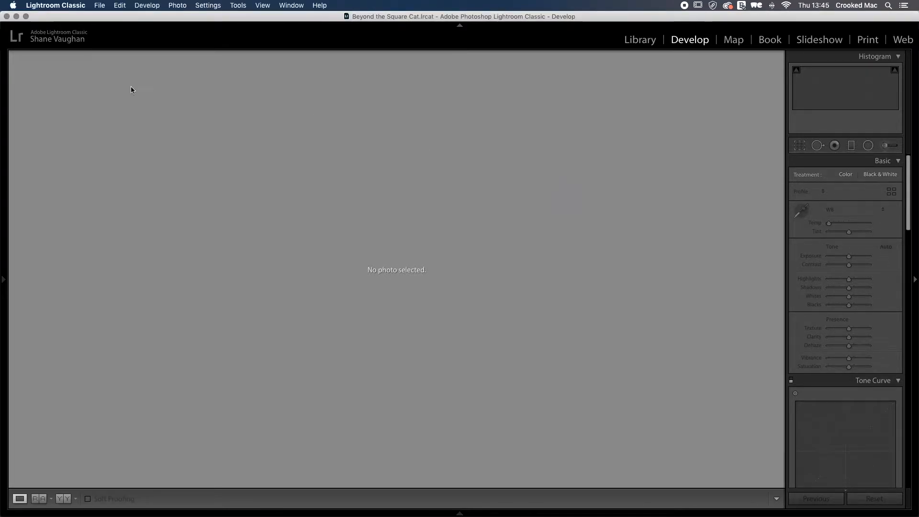
left_click(26, 16)
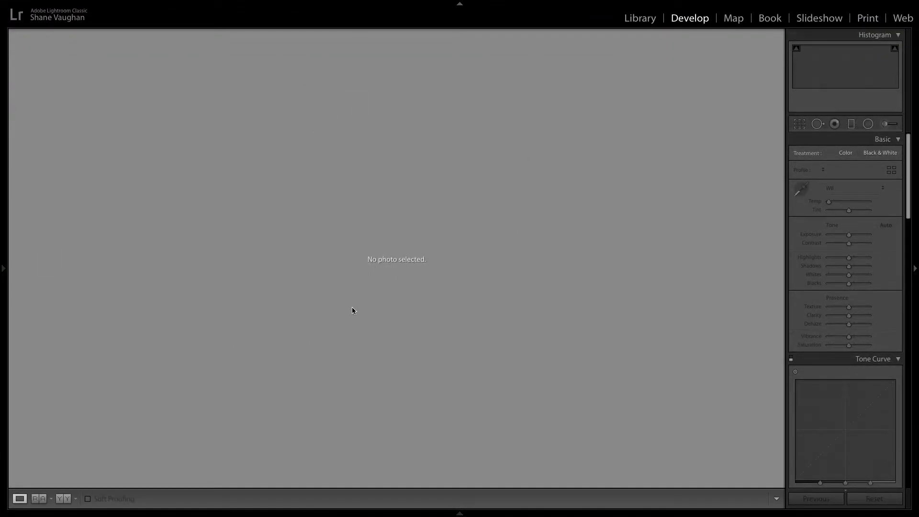
left_click(101, 6)
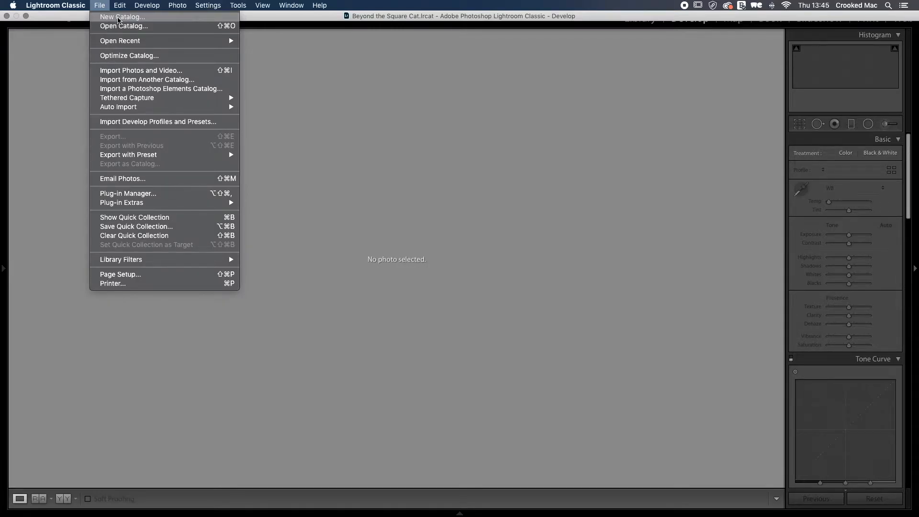
left_click(130, 18)
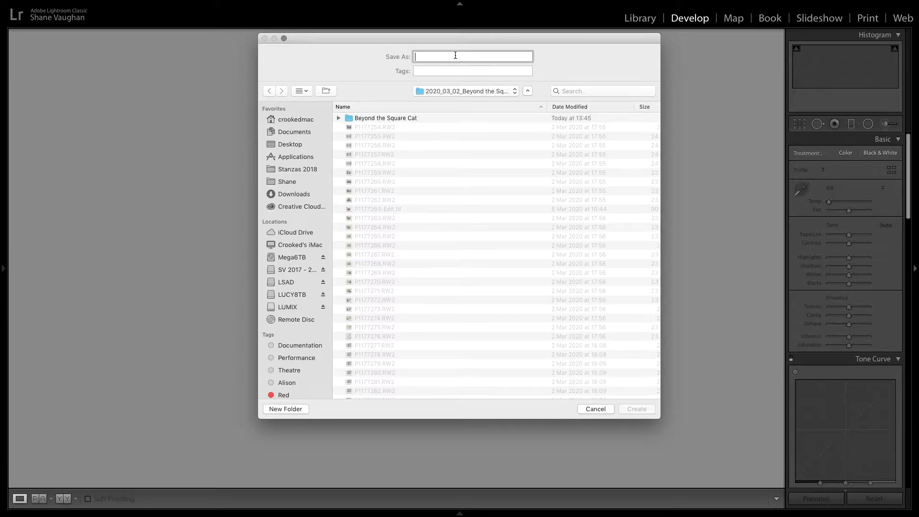
left_click(596, 409)
Step: Reveal the left panel and open the Import Photos and Video dialog
left_click(3, 268)
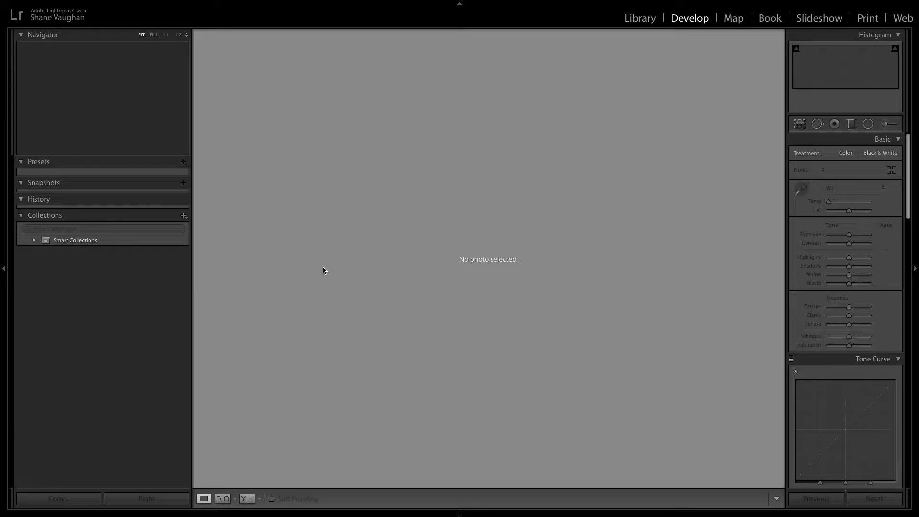
left_click(100, 5)
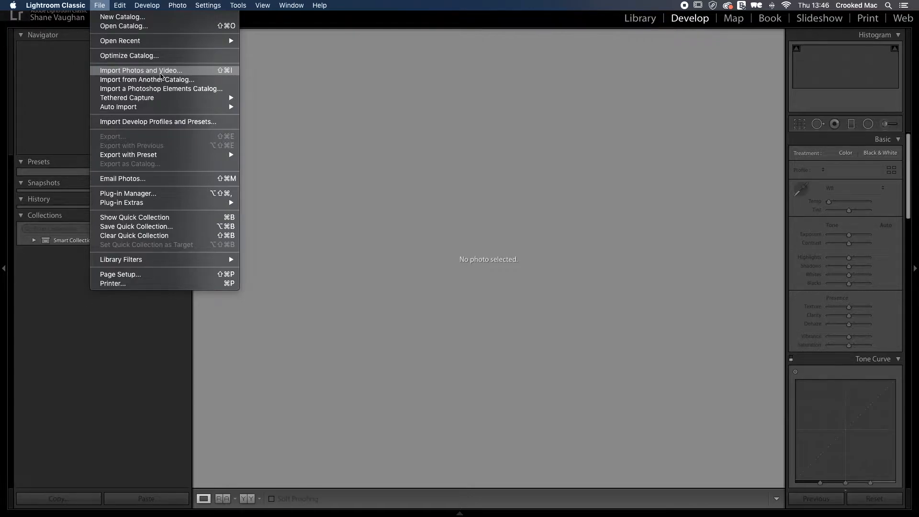
left_click(161, 73)
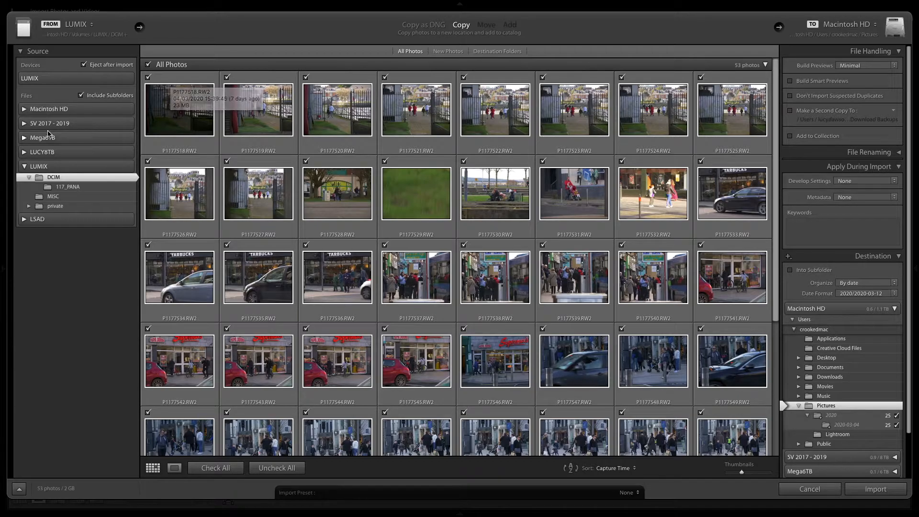
Step: Select the 2020_03_02_Beyond the Square folder under LSAD > YEAR 3 as the import source
left_click(24, 167)
left_click(24, 181)
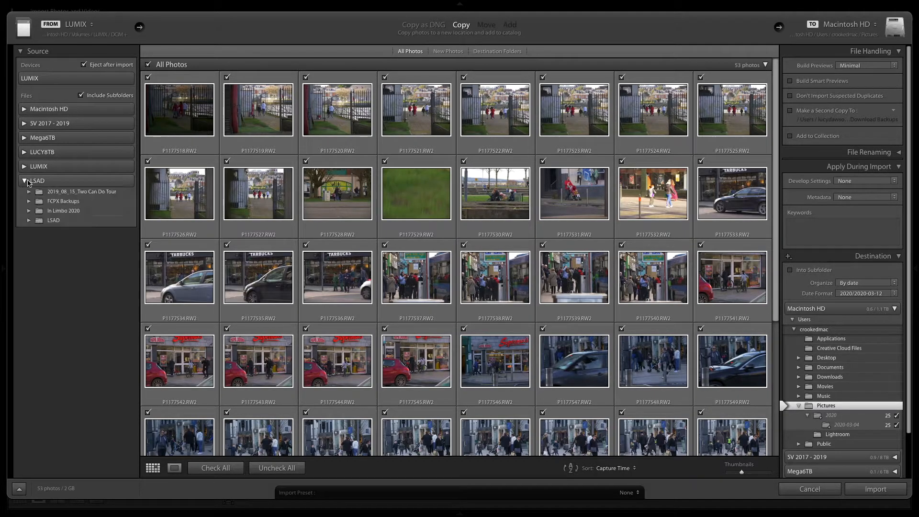
left_click(30, 220)
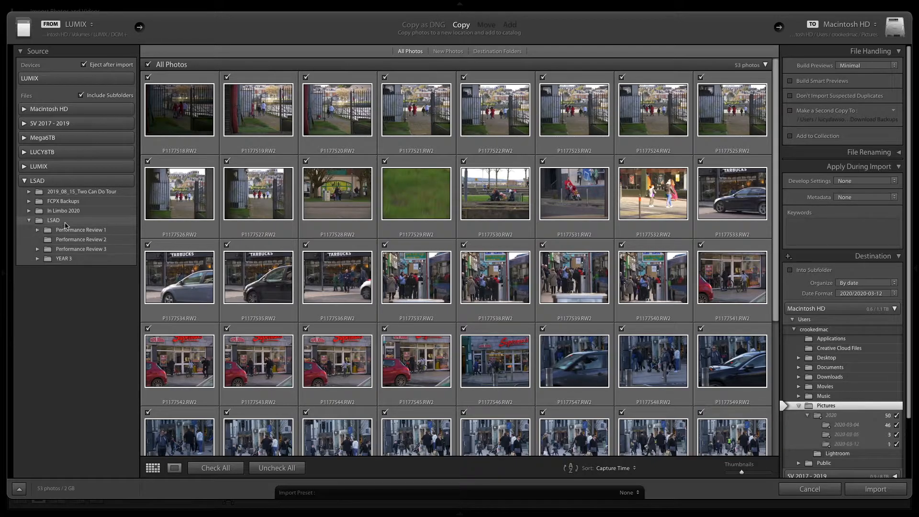
left_click(38, 258)
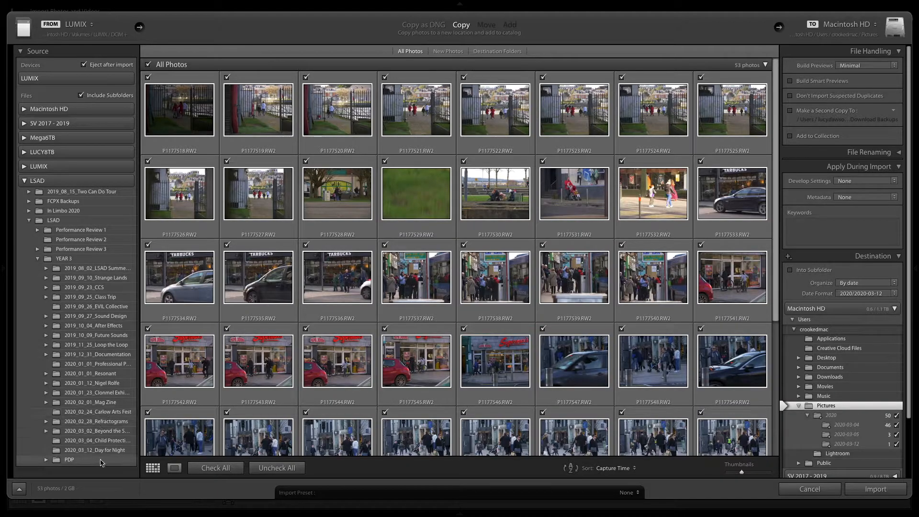
left_click(111, 432)
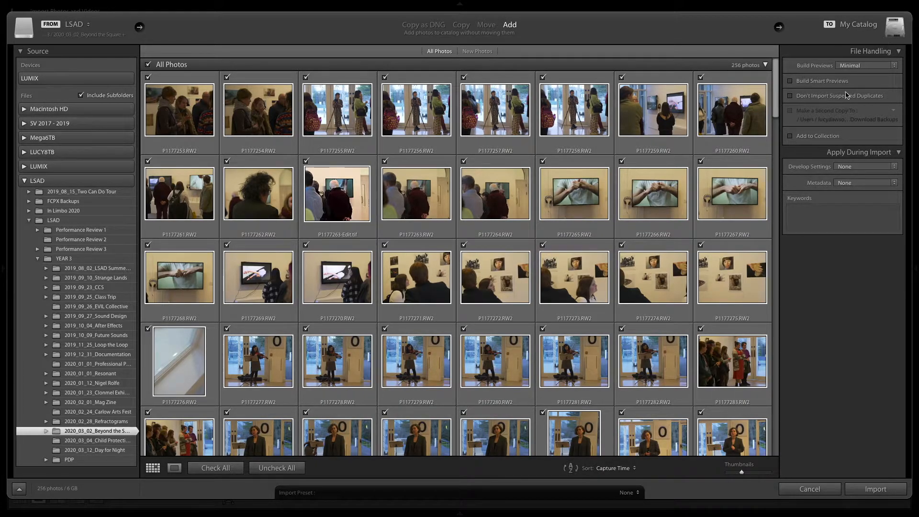
Step: Review the Build Previews options for the import
left_click(869, 67)
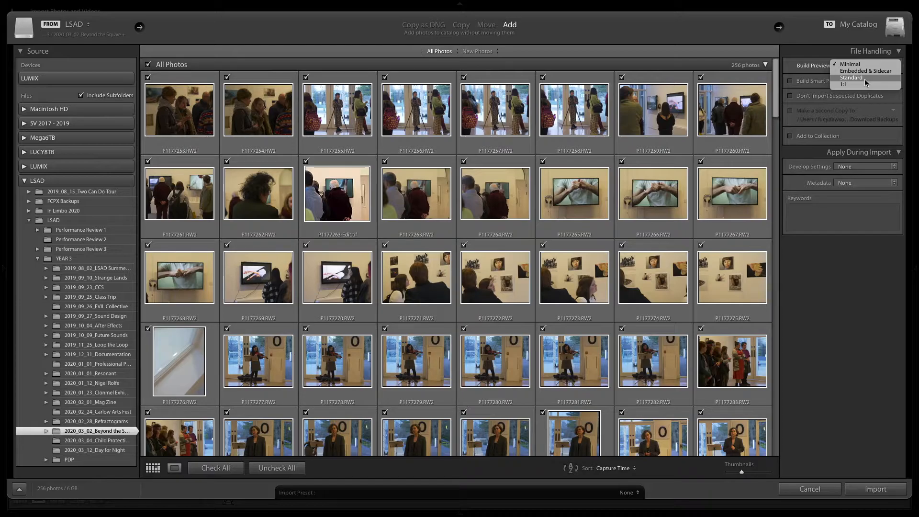
left_click(779, 101)
mouse_move(776, 101)
left_mouse_down()
mouse_move(772, 355)
mouse_move(761, 101)
left_mouse_up()
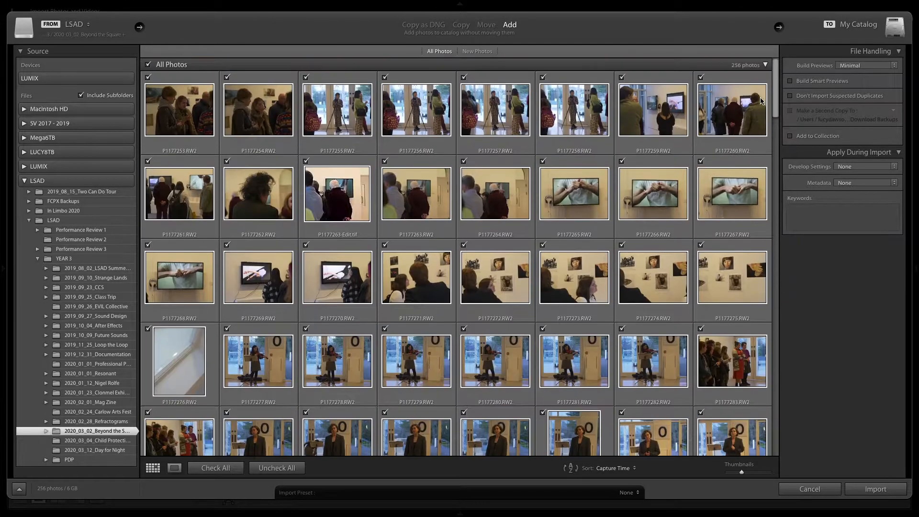
Step: Set the Build Previews option to Minimal for the import
left_click(860, 66)
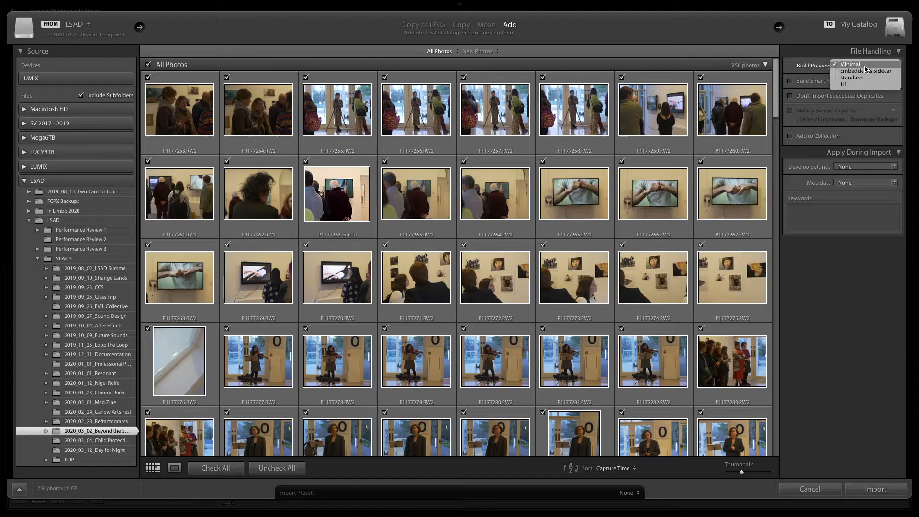
left_click(865, 67)
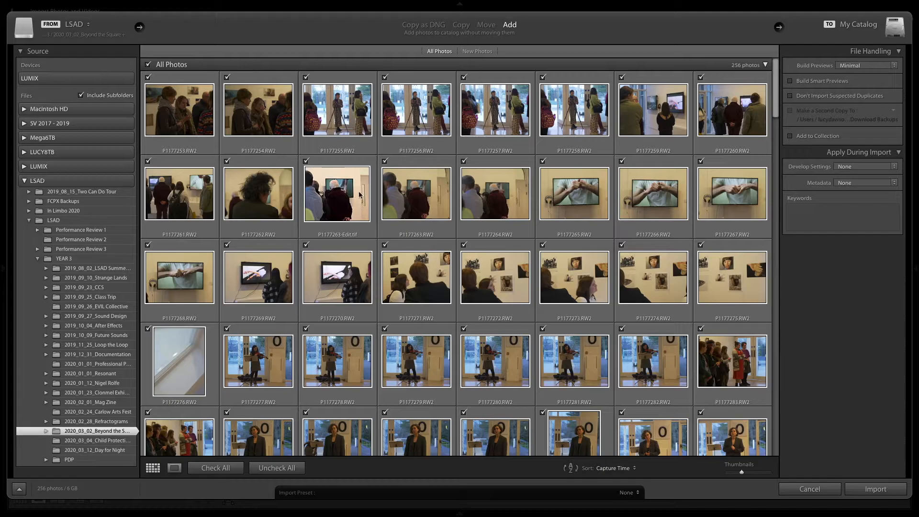
Step: Scroll through the source photos and try to start the import
scroll(359, 194, "down", 1)
scroll(479, 168, "up", 2)
scroll(606, 140, "down", 5)
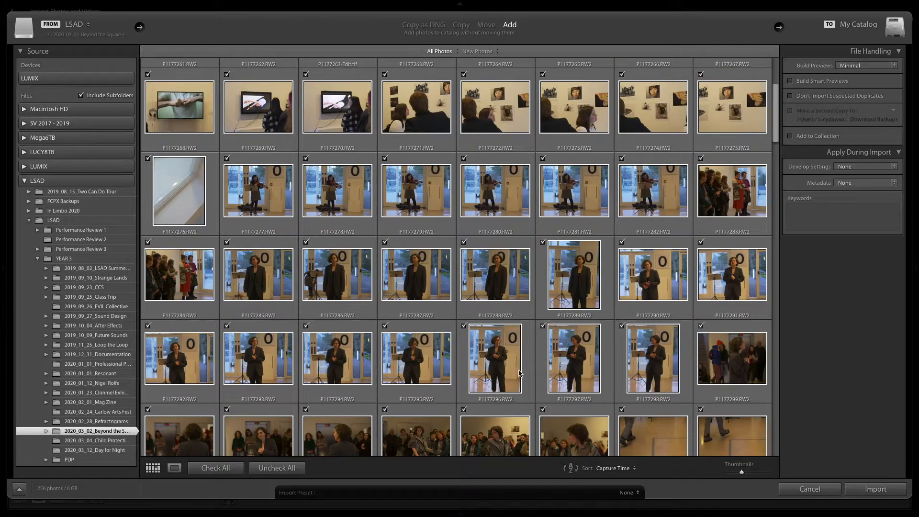
left_click(617, 469)
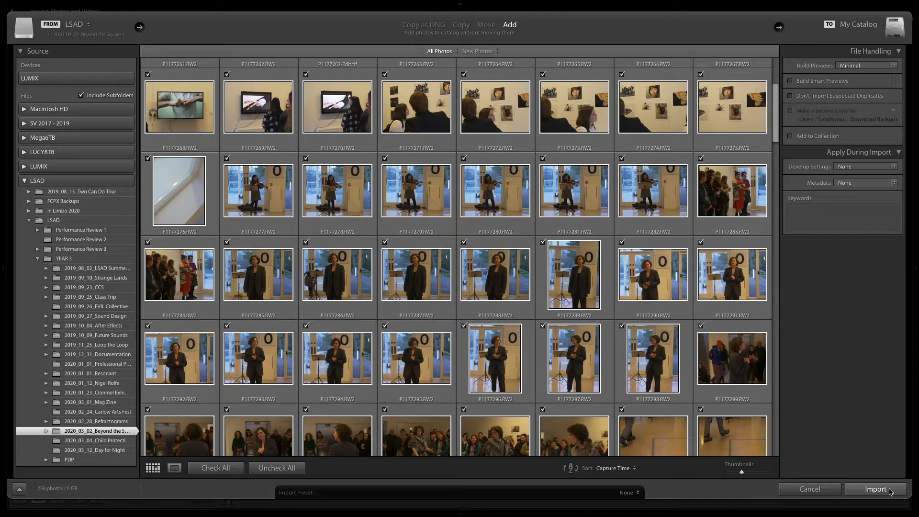
left_click(833, 491)
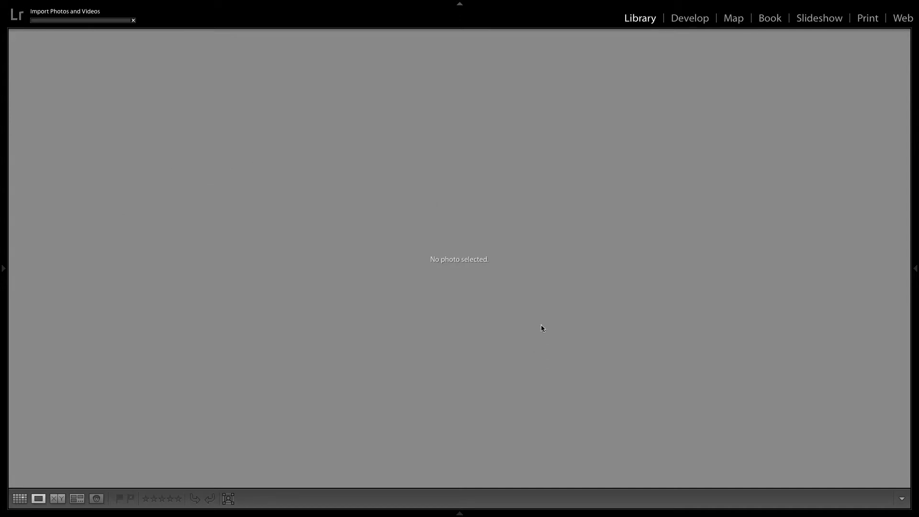
Step: Reopen the import dialog, reselect the 2020_03_02_Beyond the Square folder under LSAD > YEAR 3, and import its photos
left_click(101, 6)
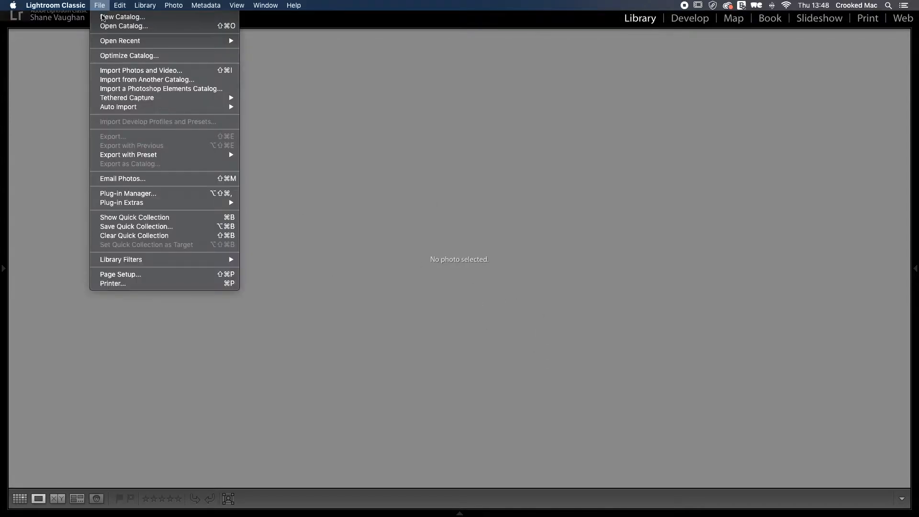
left_click(148, 71)
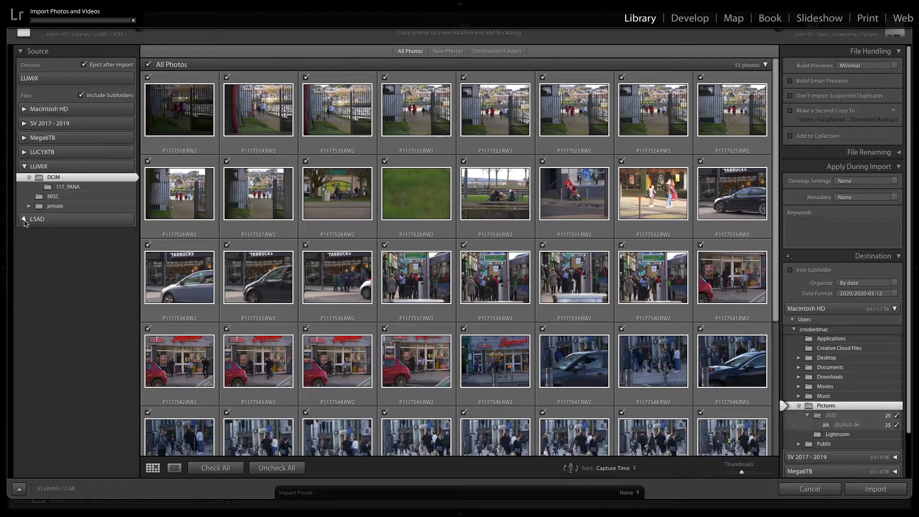
left_click(24, 219)
left_click(29, 258)
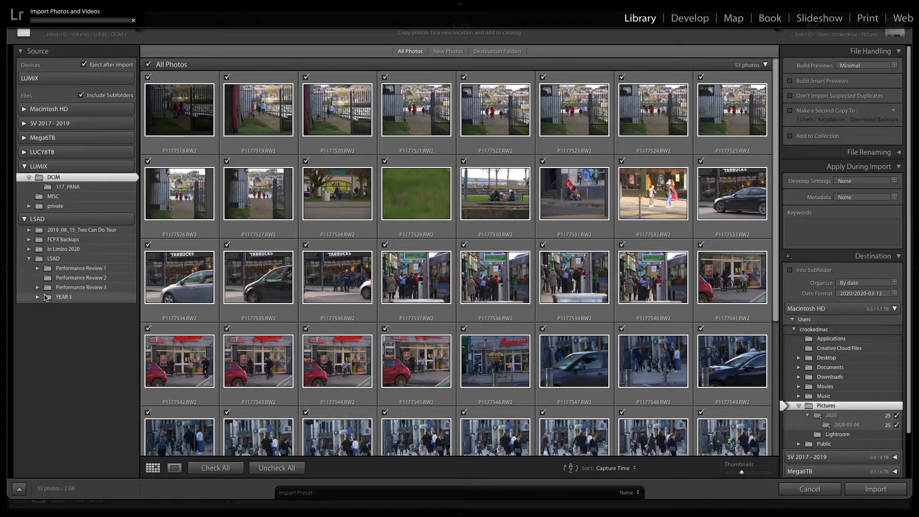
left_click(37, 298)
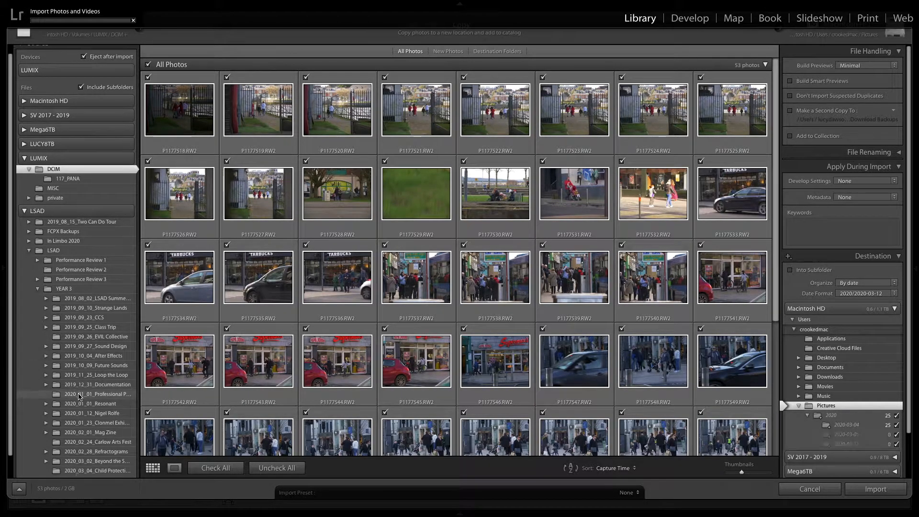
left_click(95, 459)
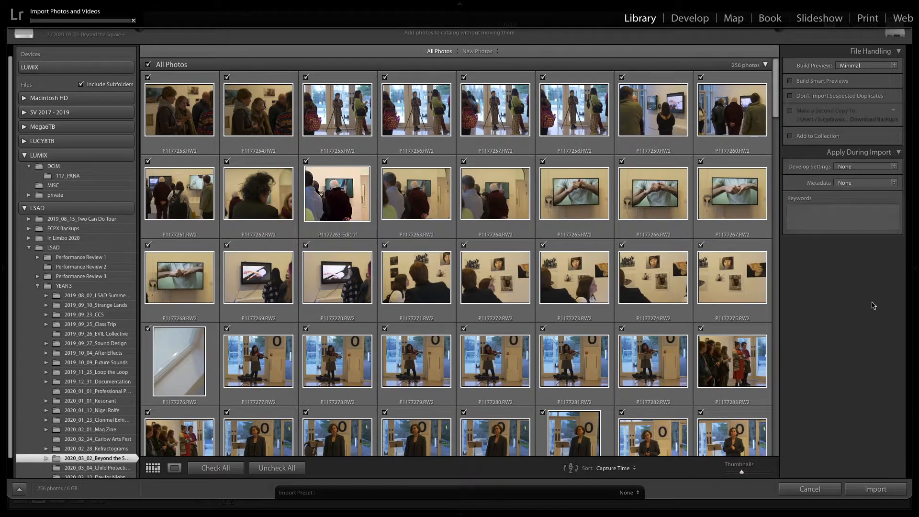
left_click(876, 489)
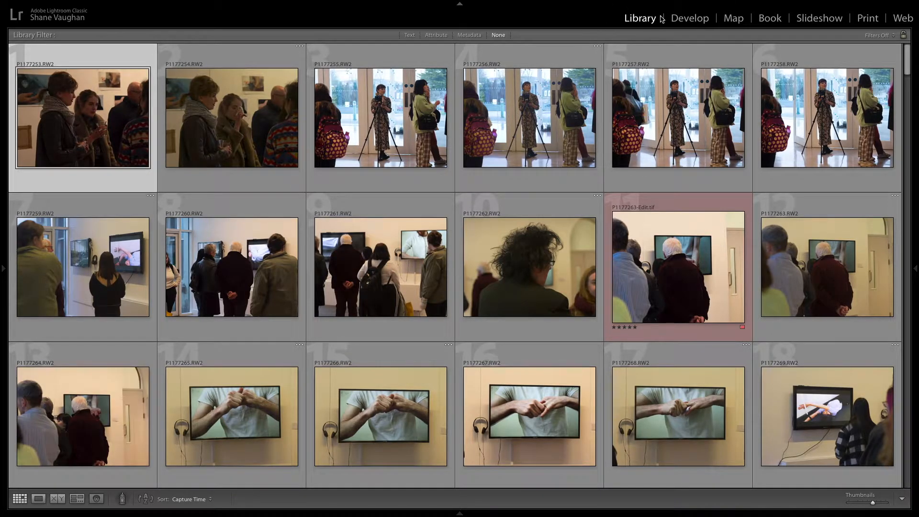
Step: Switch through the Develop, Map and Book modules and return to the Library module
left_click(677, 20)
left_click(738, 23)
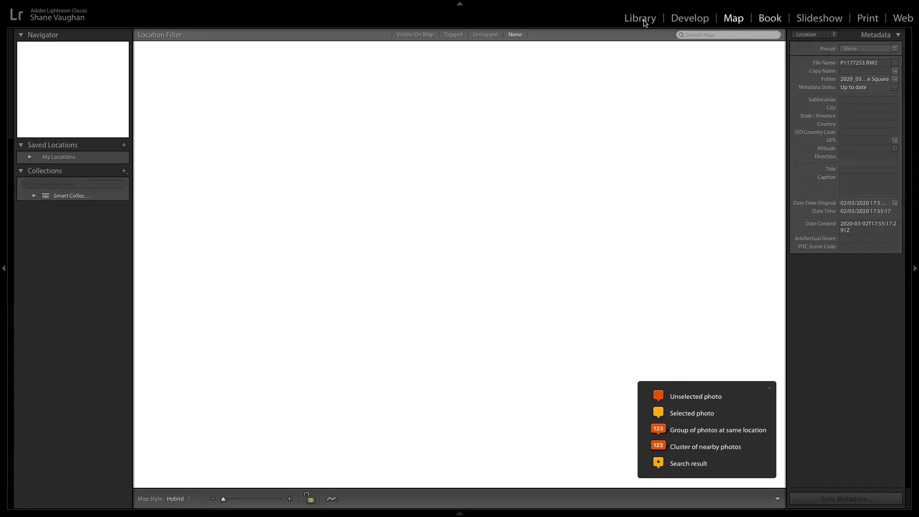
key("super+alt+4")
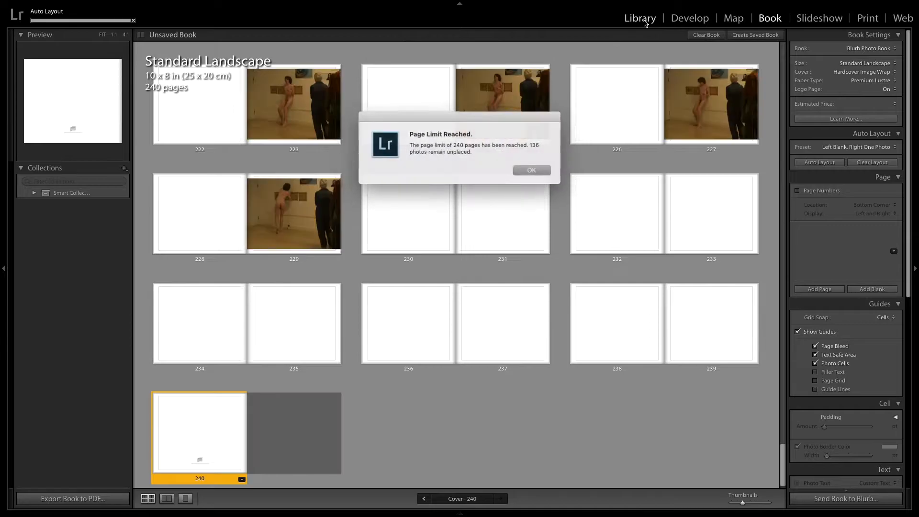
left_click(525, 171)
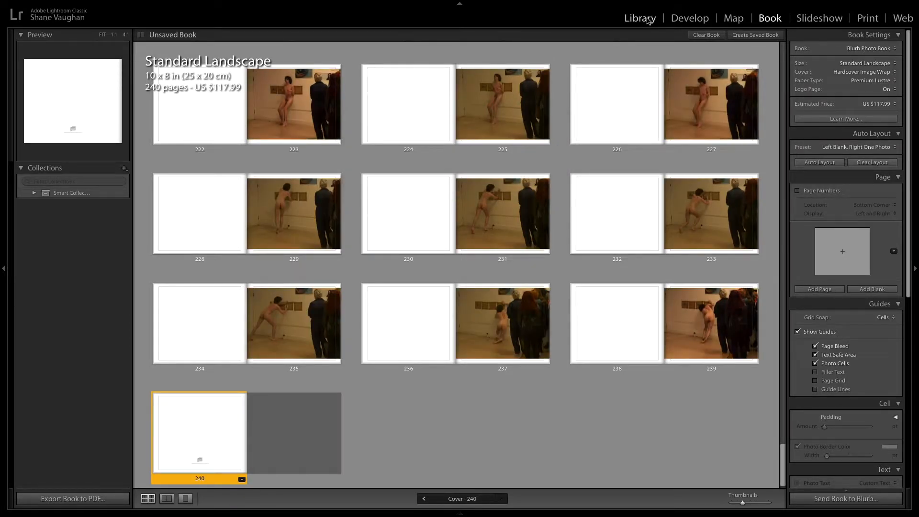
left_click(641, 19)
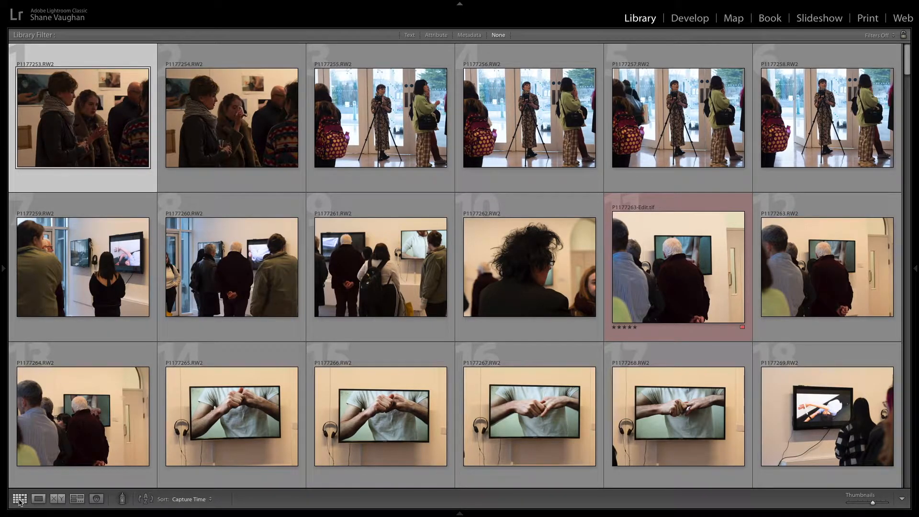
Step: Switch between Loupe and Grid views of the imported photos
mouse_move(230, 512)
left_click(39, 499)
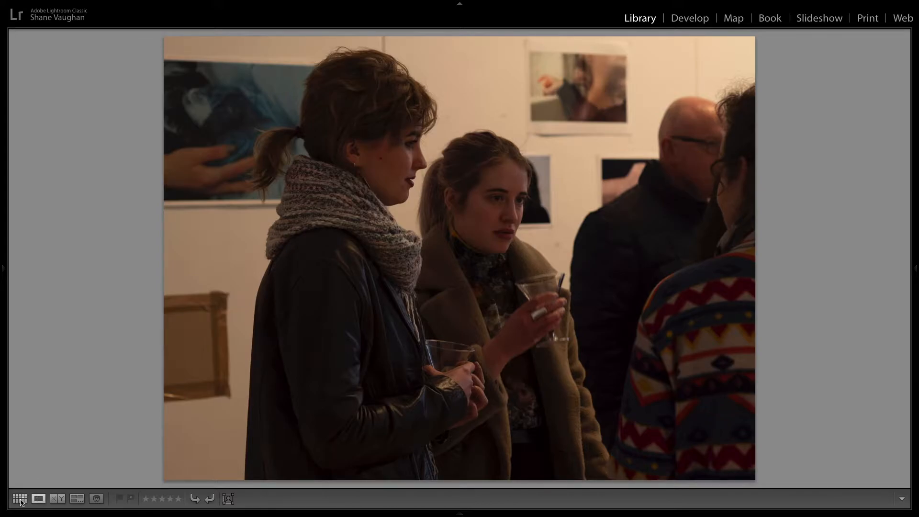
left_click(20, 500)
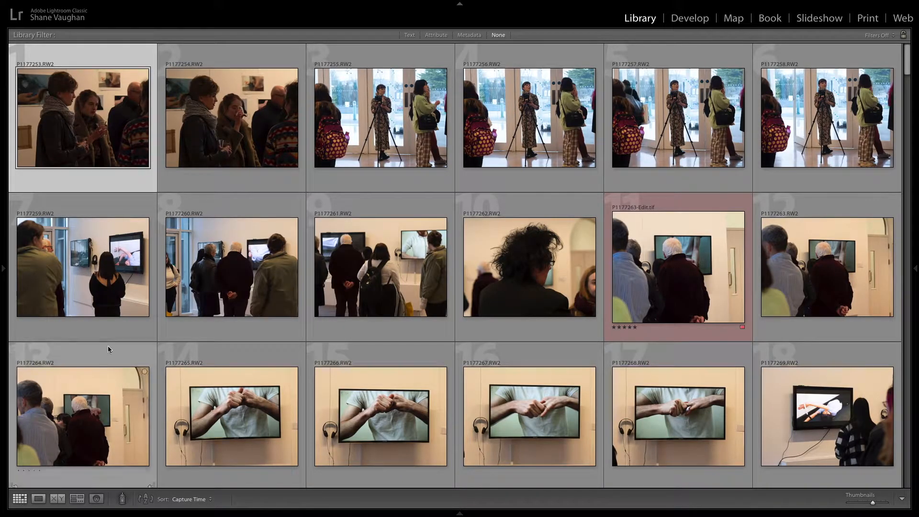
scroll(181, 217, "down", 5)
scroll(182, 217, "up", 5)
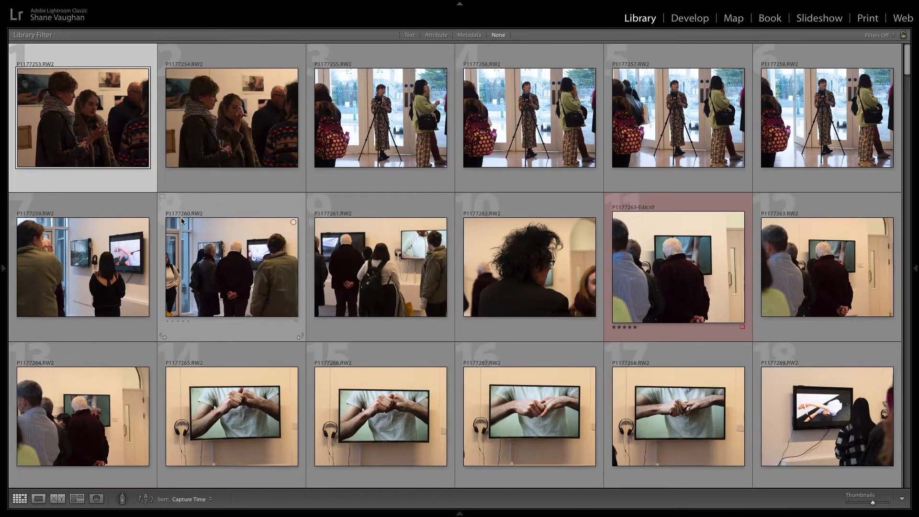
Step: Open the second photo in Loupe view and step forward through the following photos
left_click(210, 133)
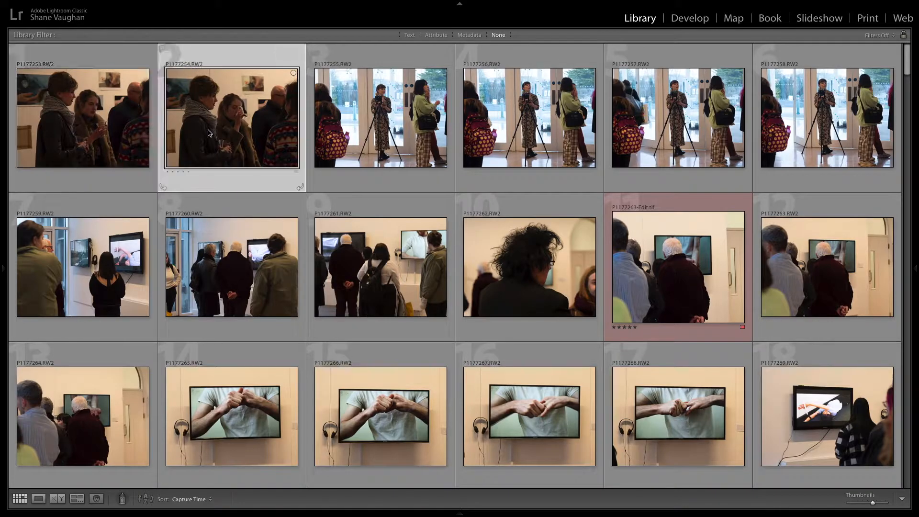
double_click(209, 133)
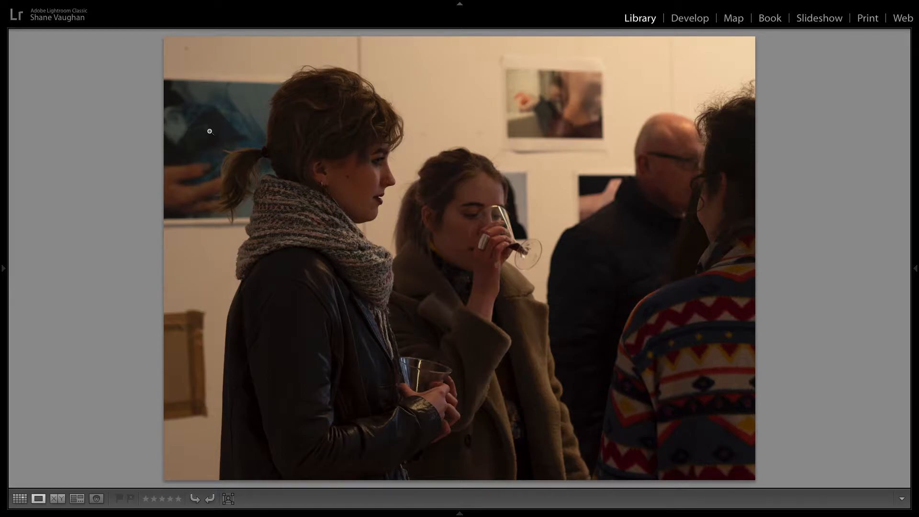
key("Right")
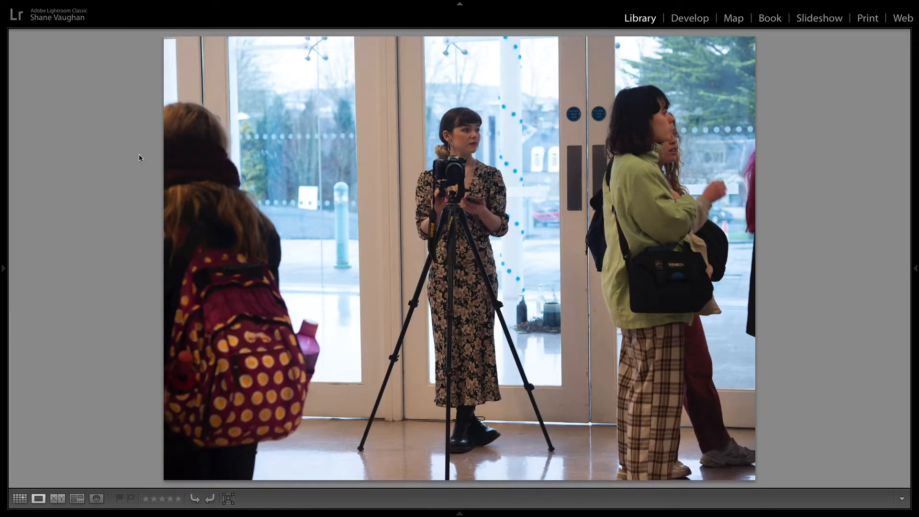
key("Right")
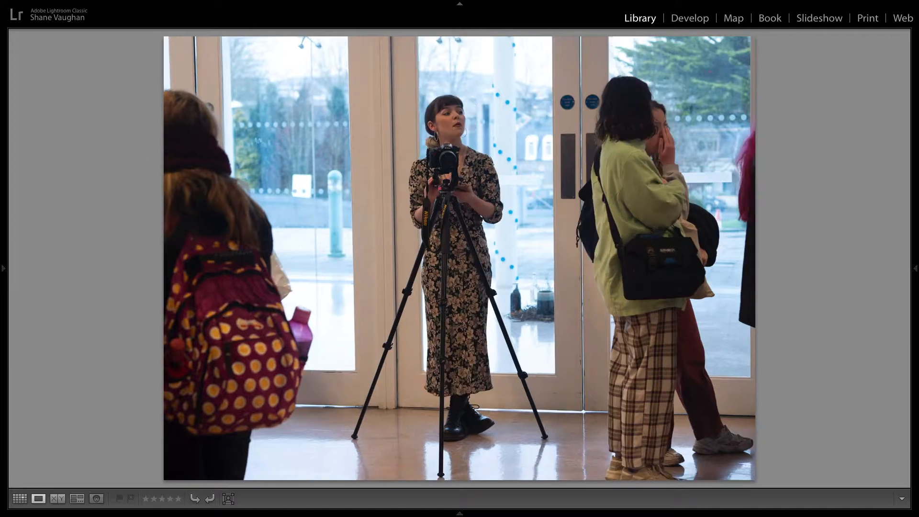
key("Right")
key("Right")
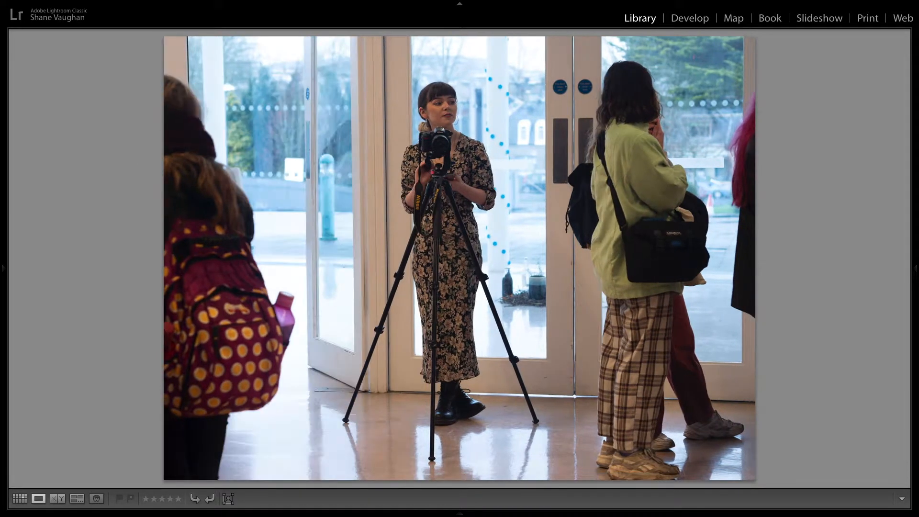
key("Right")
key("Right")
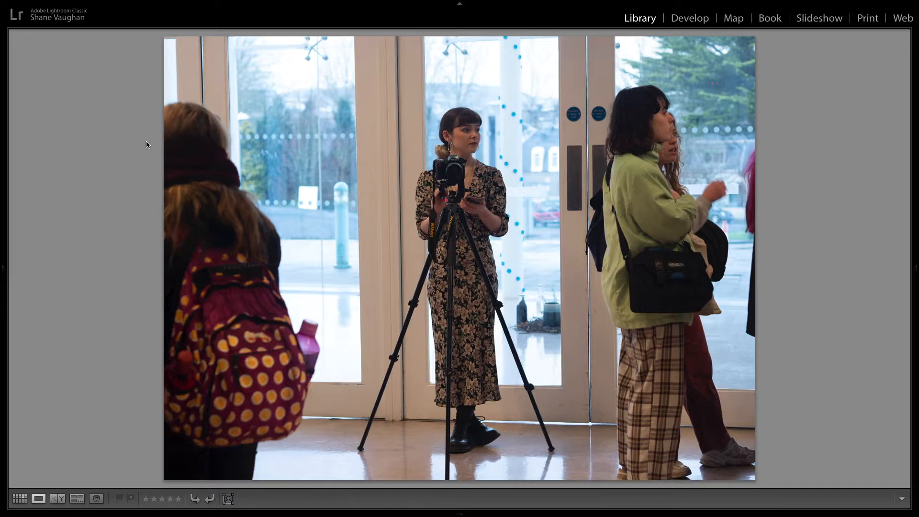
Step: Rate the current photo five stars
left_click(179, 500)
key("4")
key("3")
key("2")
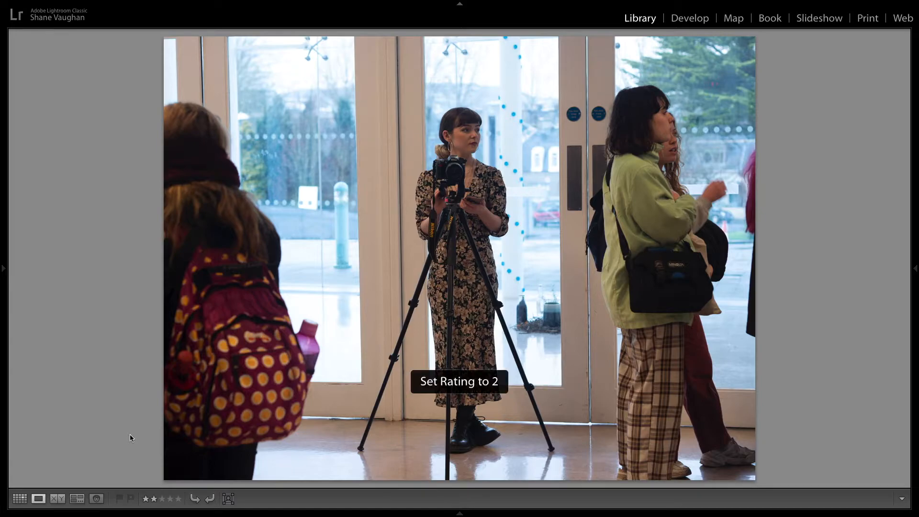
key("1")
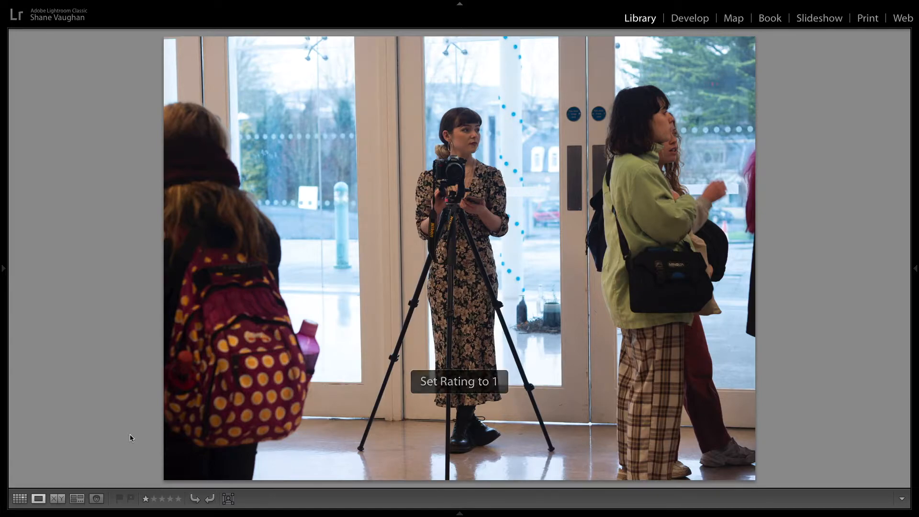
key("0")
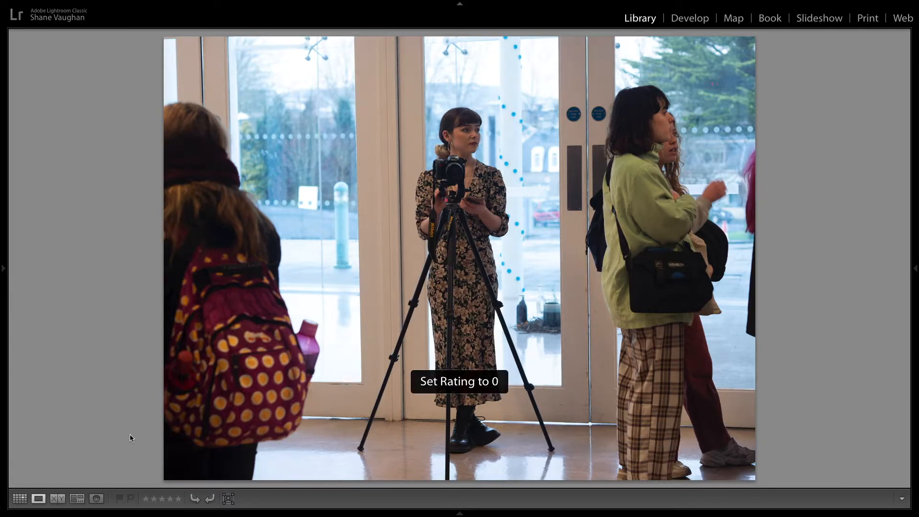
key("0")
key("5")
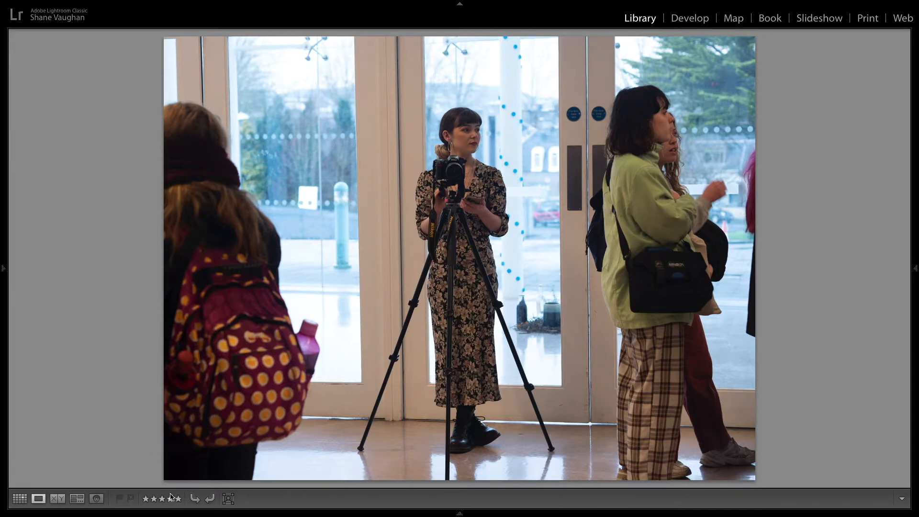
Step: Open the Five Stars smart collection and view its photo in Loupe view
mouse_move(2, 281)
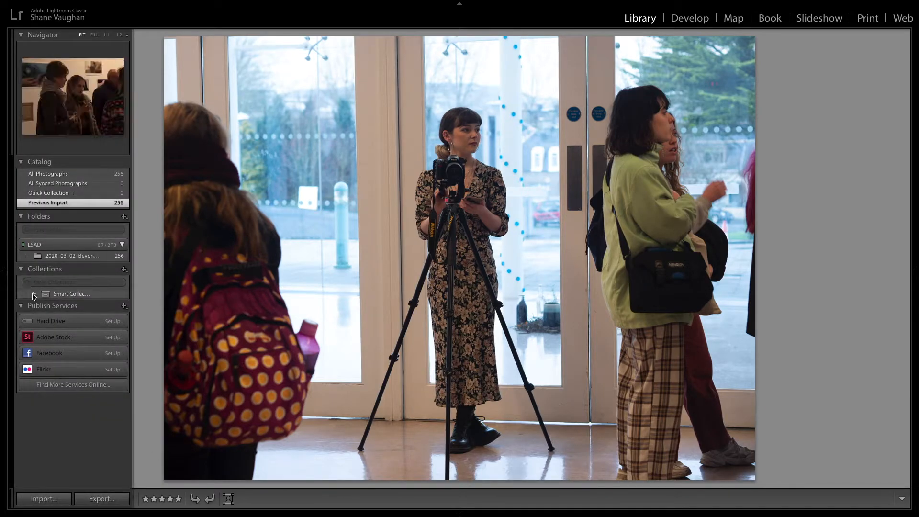
left_click(34, 295)
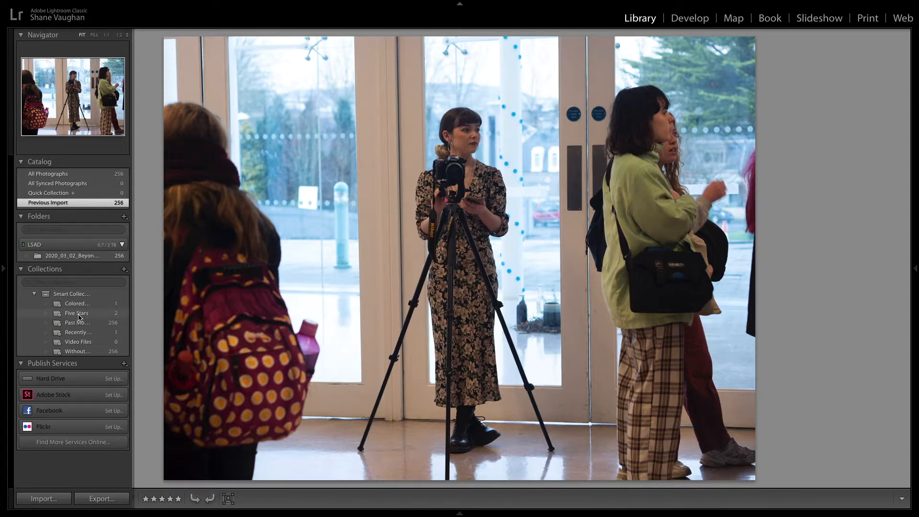
left_click(79, 315)
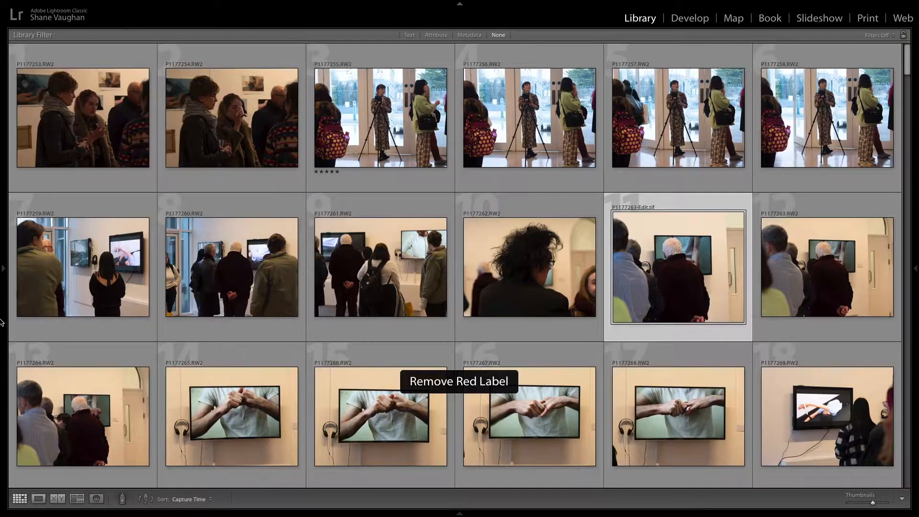
left_click(79, 314)
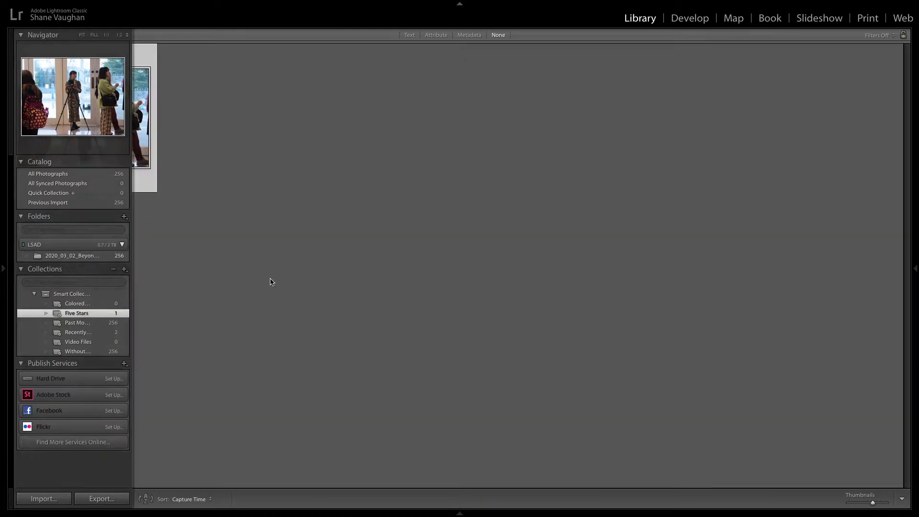
mouse_move(3, 283)
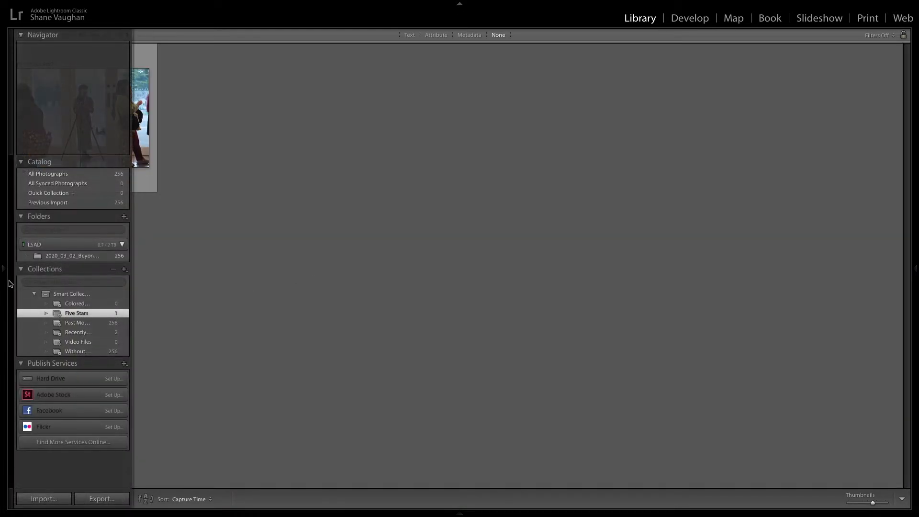
left_click(68, 297)
double_click(237, 326)
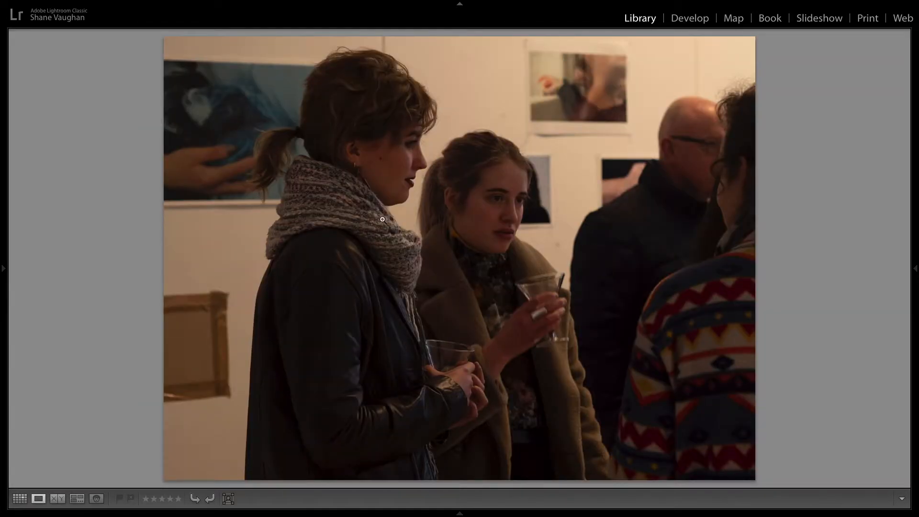
key("g")
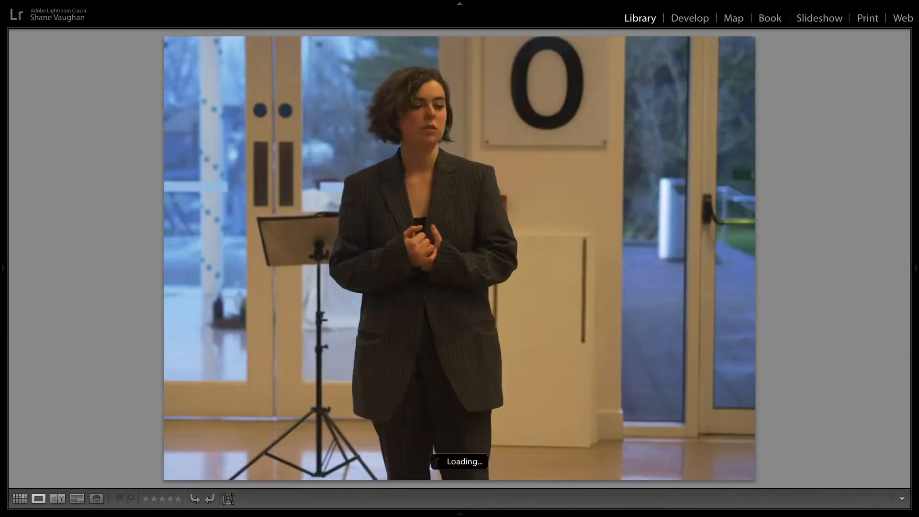
Step: Step forward through the photos in Loupe view and return to Grid view
key("Right")
key("Right")
key("Right")
key("Right")
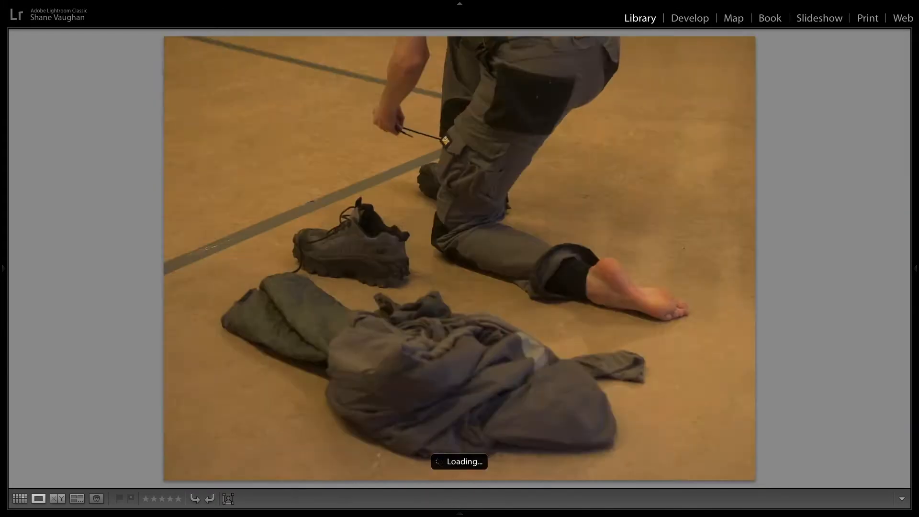
key("Right")
key("Right")
key("Right")
key("Right")
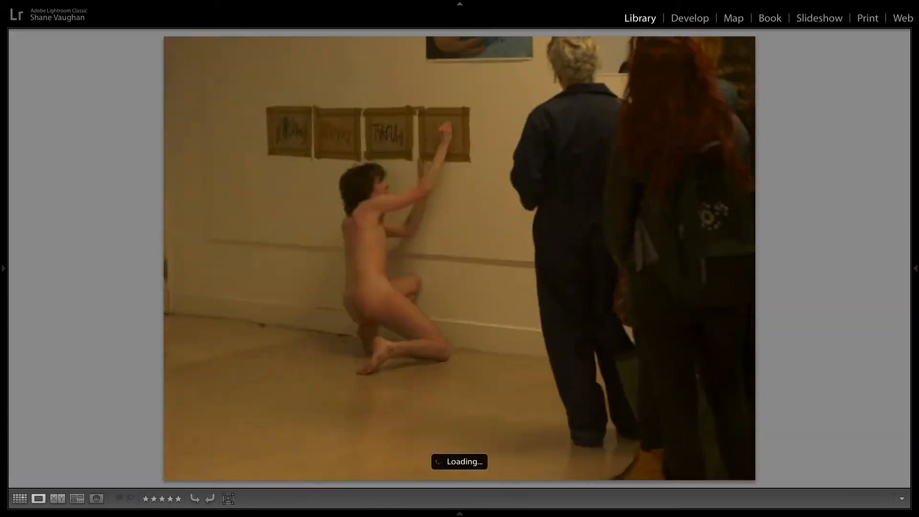
key("Right")
key("Right")
key("Right")
key("Right")
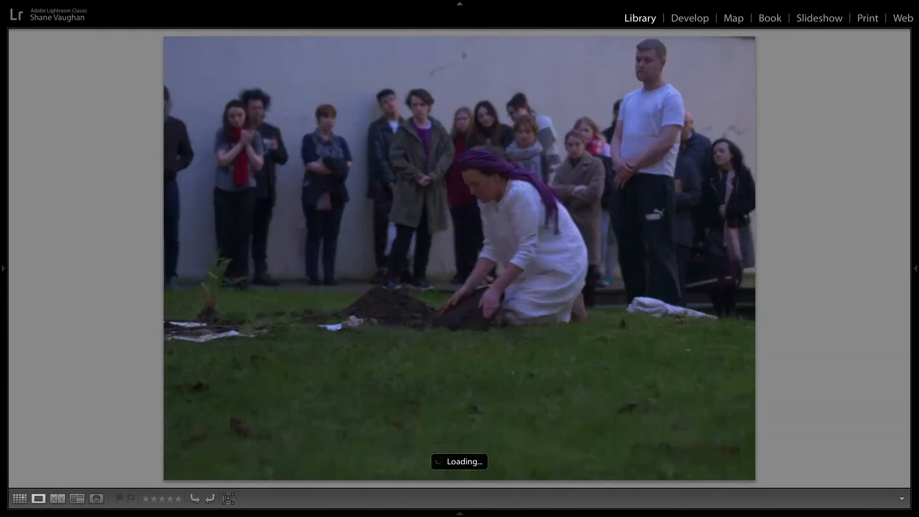
key("Right")
key("Right")
key("Right")
key("Right")
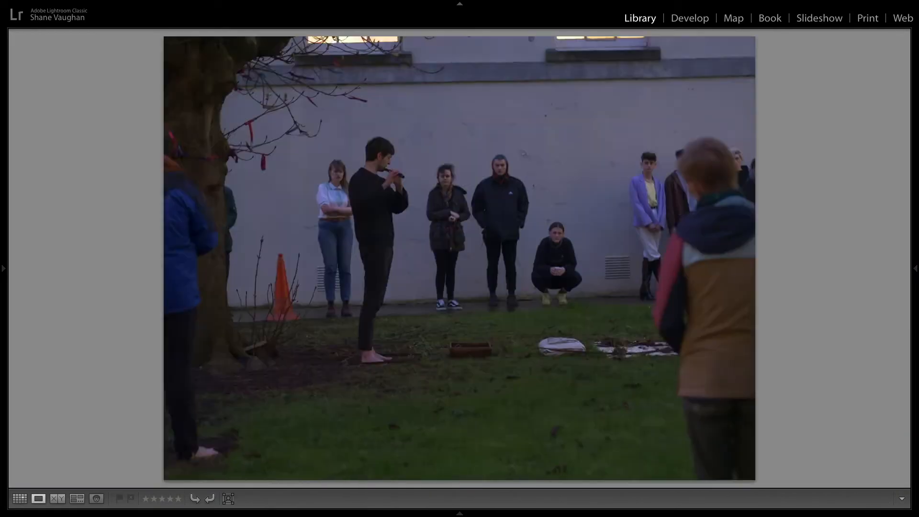
key("g")
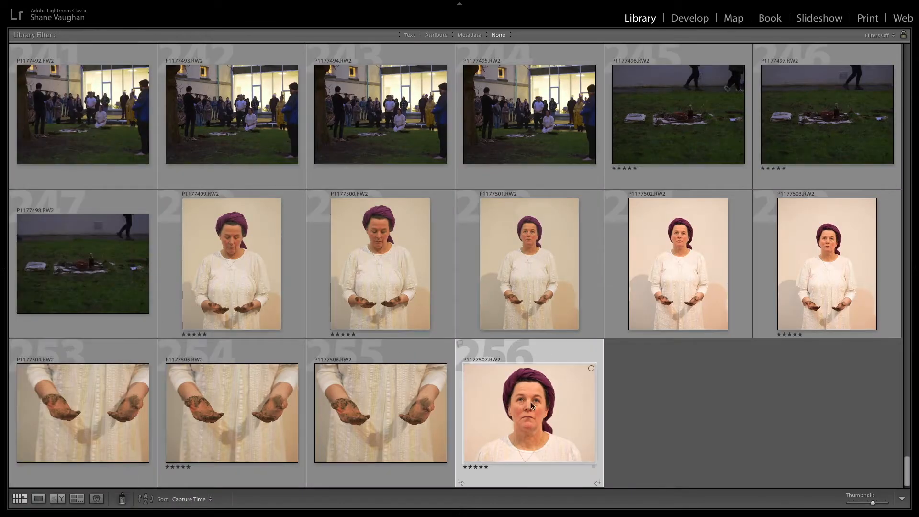
Step: Show the left panel and open the Five Stars smart collection
scroll(687, 399, "up", 6)
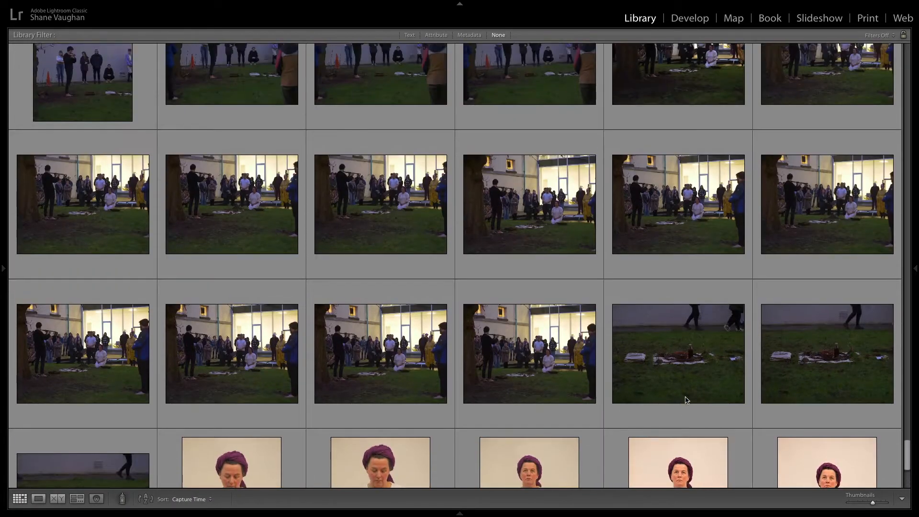
scroll(686, 400, "up", 10)
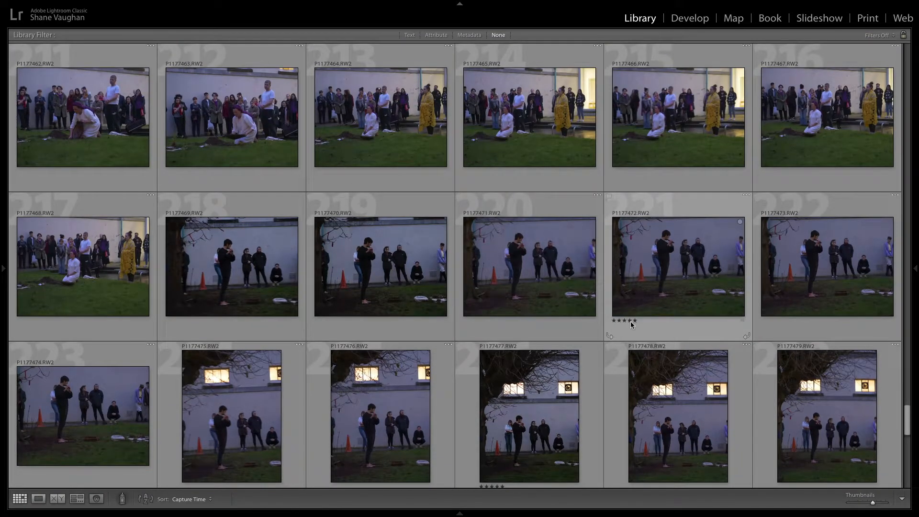
scroll(630, 324, "up", 2)
scroll(630, 325, "up", 2)
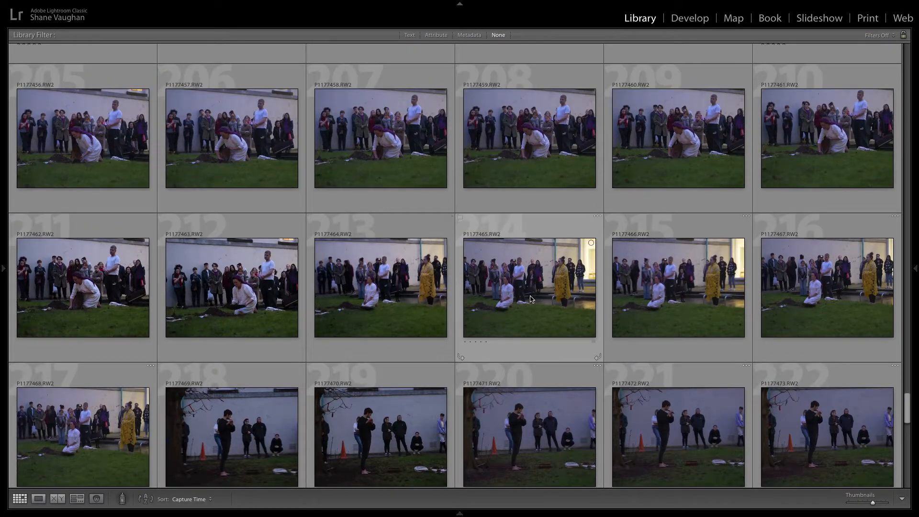
scroll(531, 297, "up", 4)
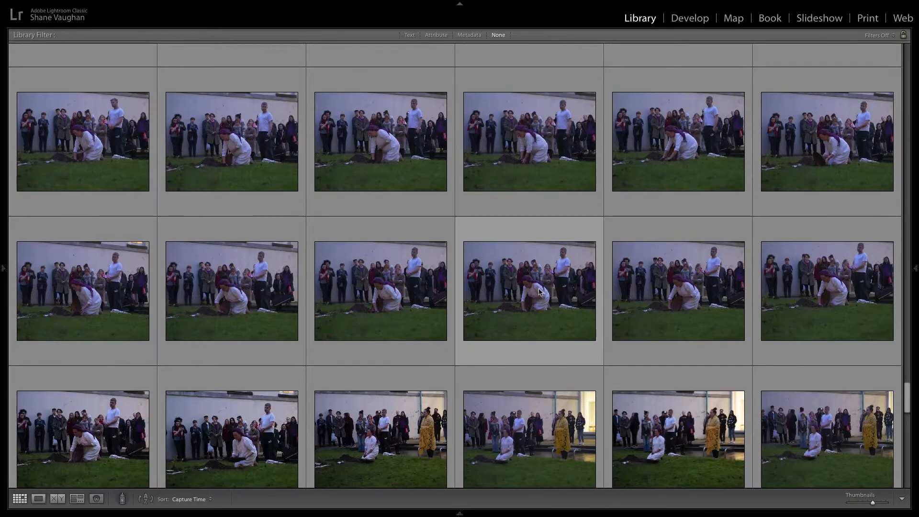
left_click(3, 274)
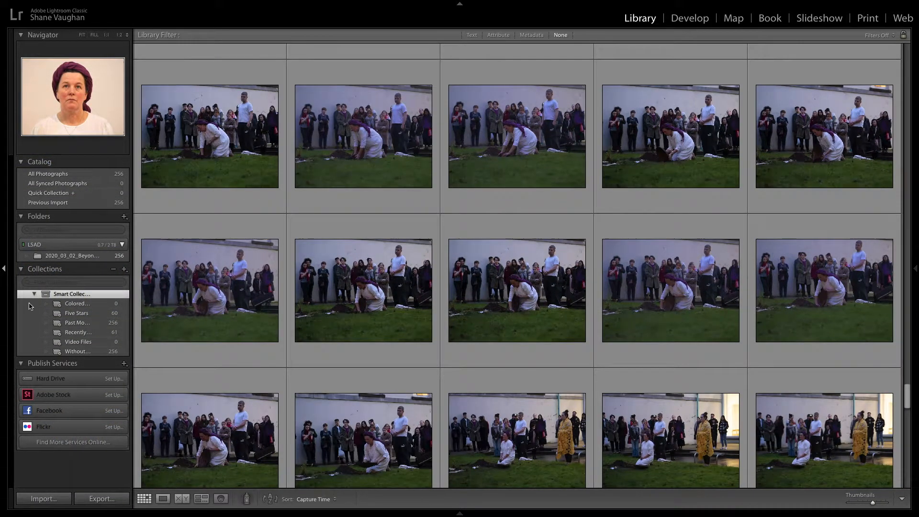
left_click(79, 316)
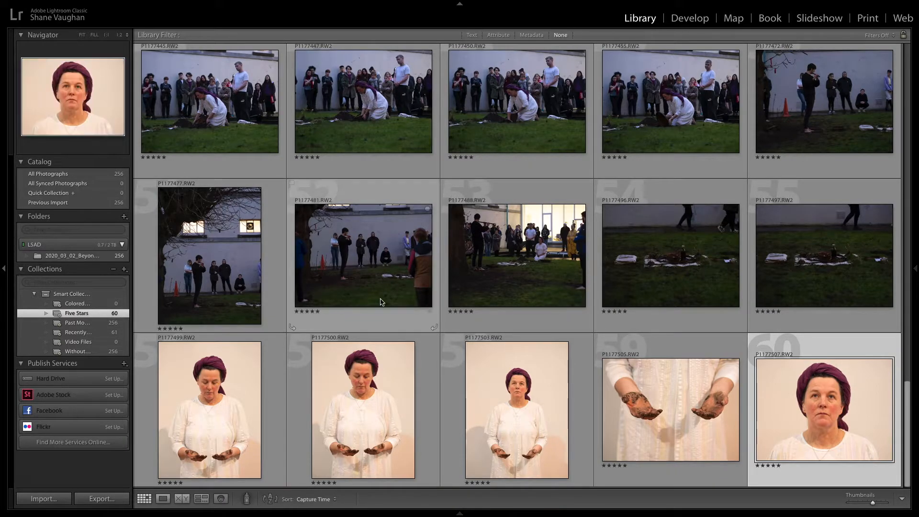
Step: Clear the star rating of the first studio portrait in the bottom row and undo the change
scroll(446, 274, "up", 2)
scroll(447, 274, "up", 1)
scroll(446, 274, "down", 1)
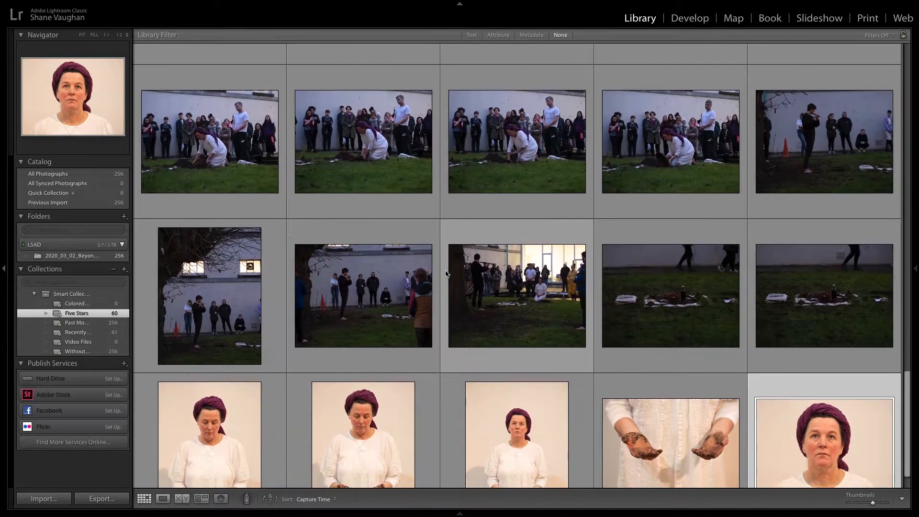
scroll(447, 274, "down", 1)
scroll(447, 274, "down", 1)
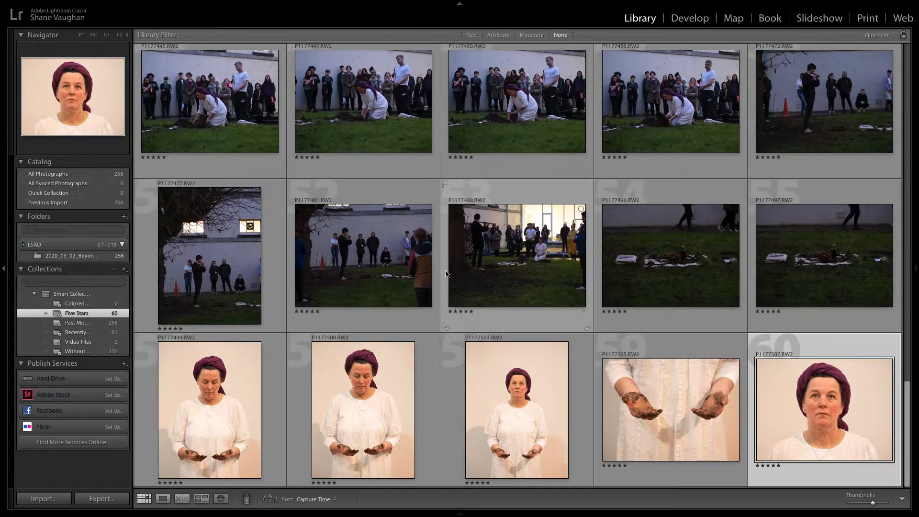
left_click(231, 384)
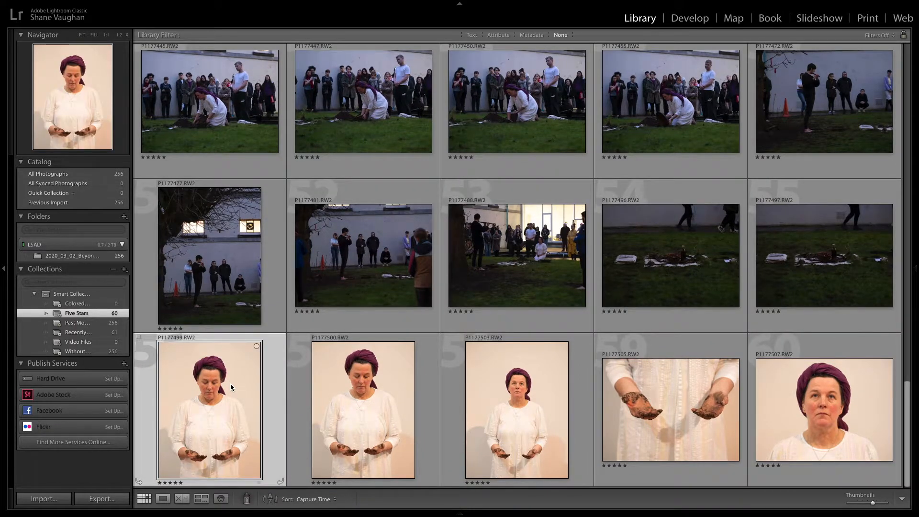
key("Right")
key("Left")
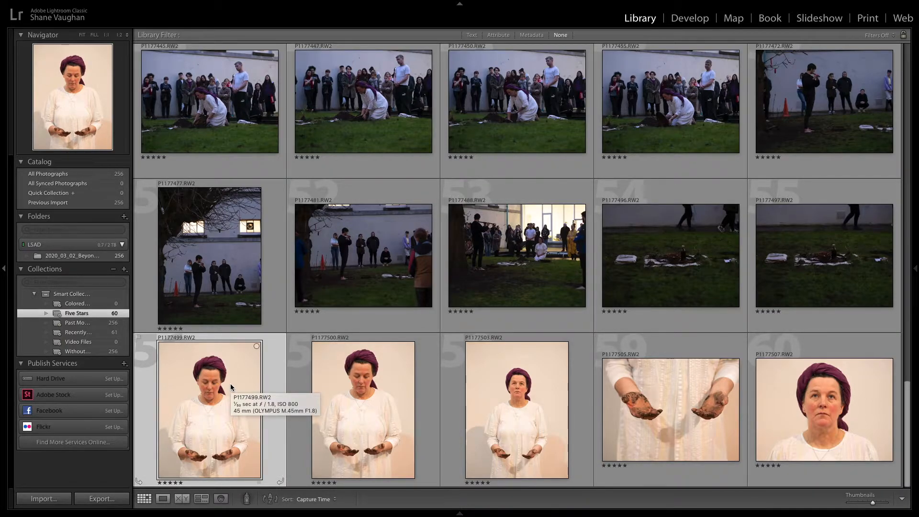
key("0")
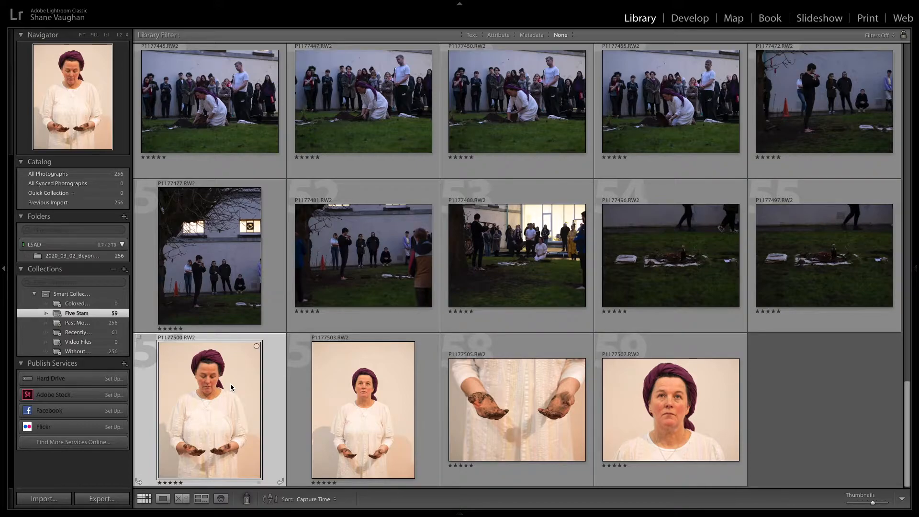
key("ctrl+z")
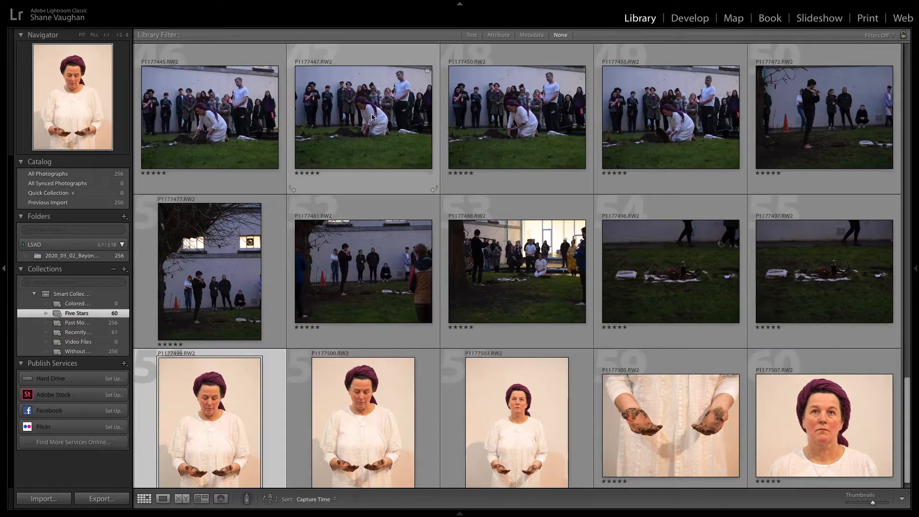
Step: Select the kneeling-performer photo at the start of the top row and give it a red label in Loupe view
left_click(224, 124)
key("Right")
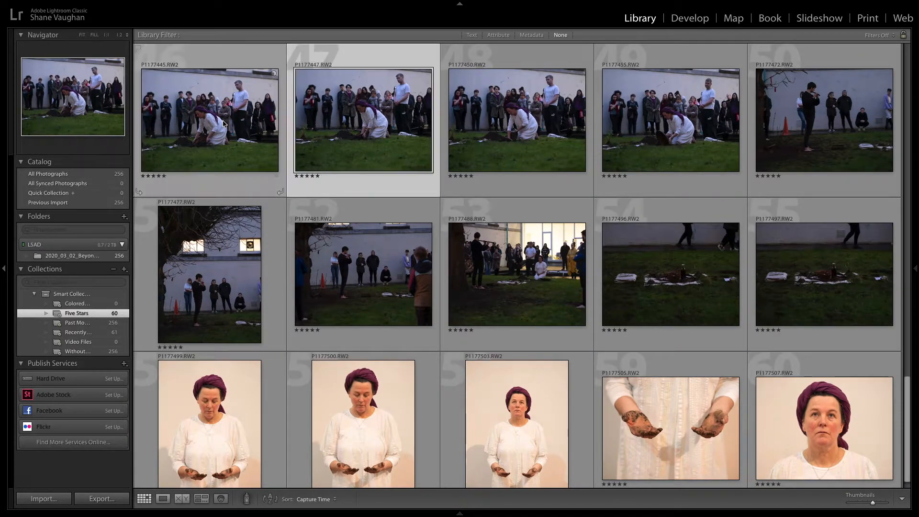
key("Right")
key("Right")
key("Left")
key("Left")
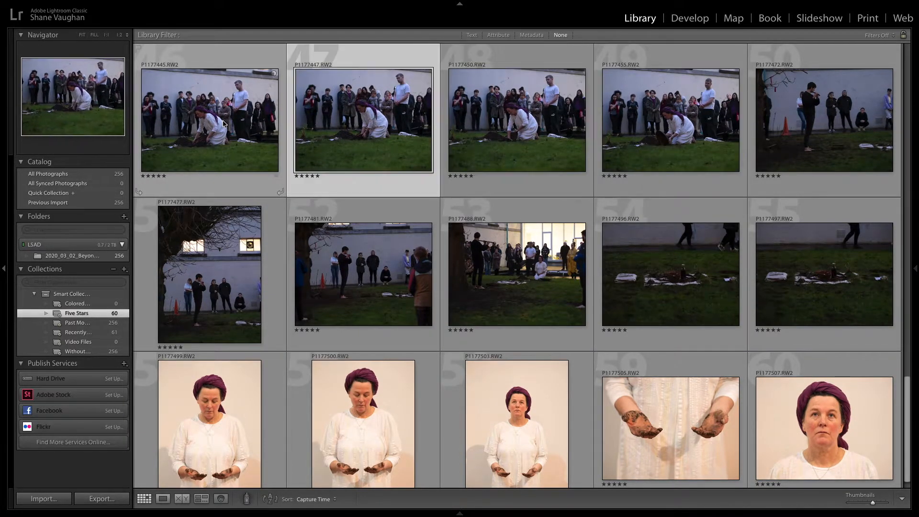
key("Left")
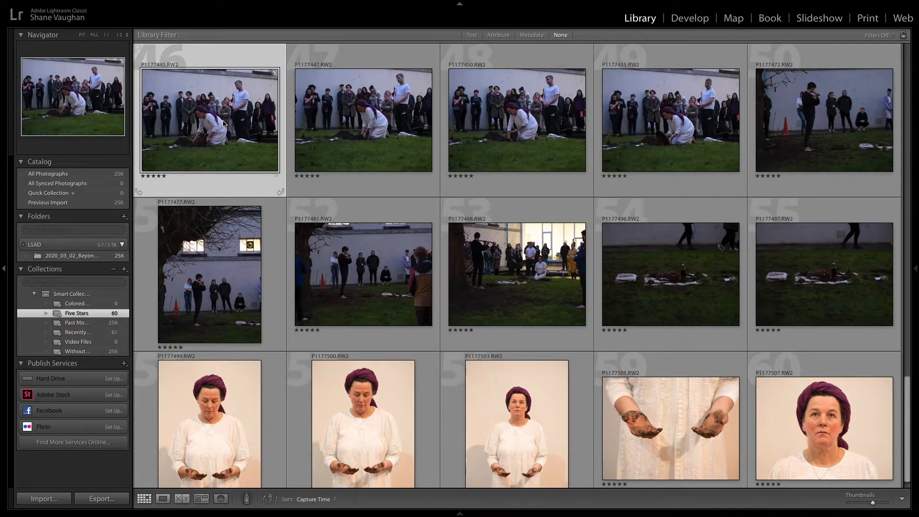
key("e")
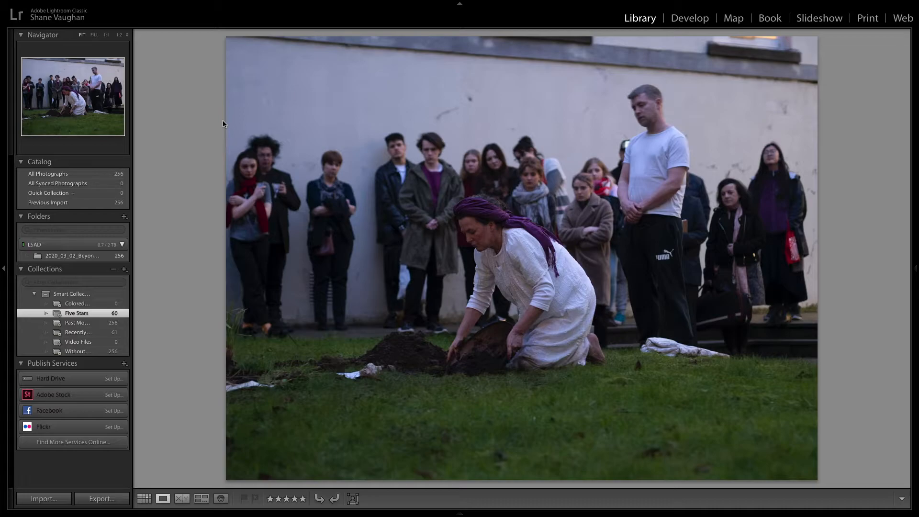
key("6")
key("g")
Step: Cycle the photo's colour label through yellow, green and blue, then set it back to red
scroll(223, 144, "up", 1)
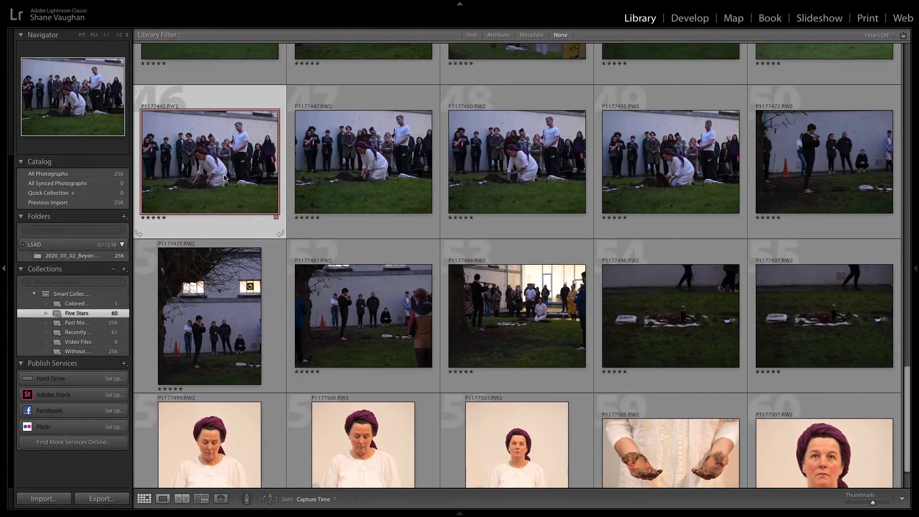
key("6")
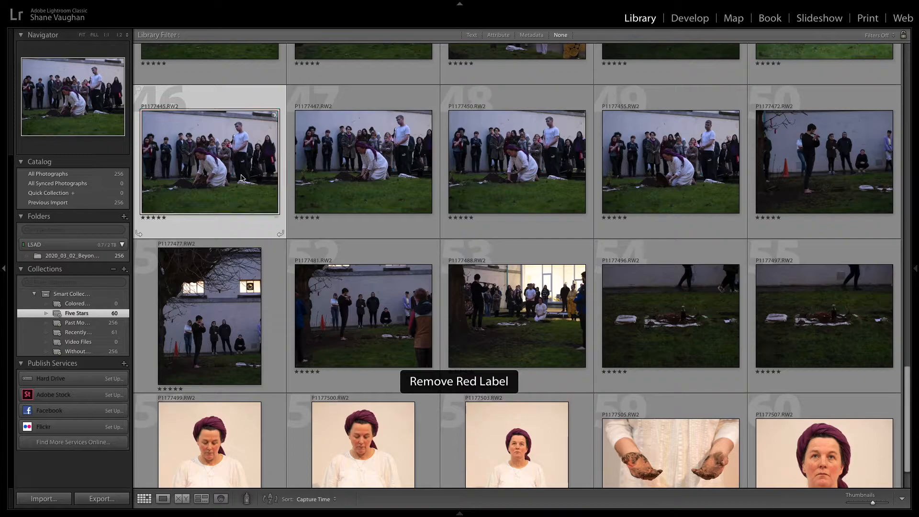
key("7")
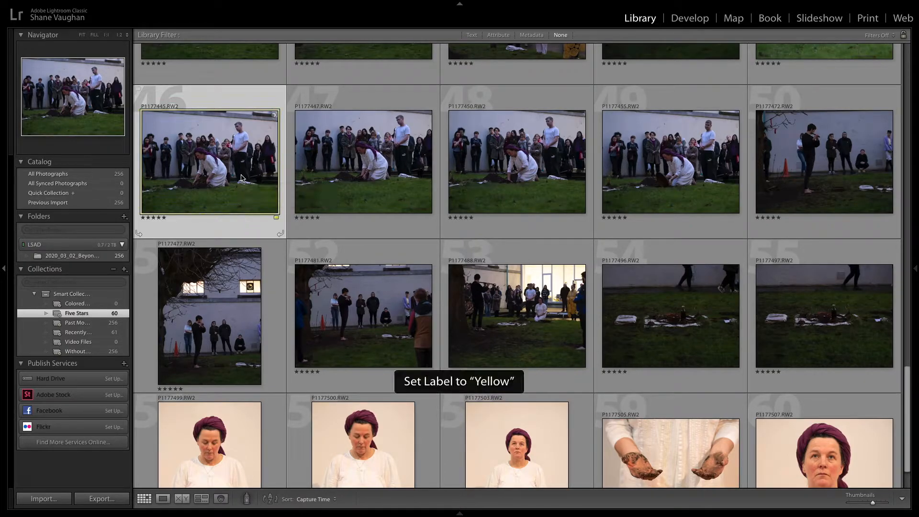
key("8")
key("9")
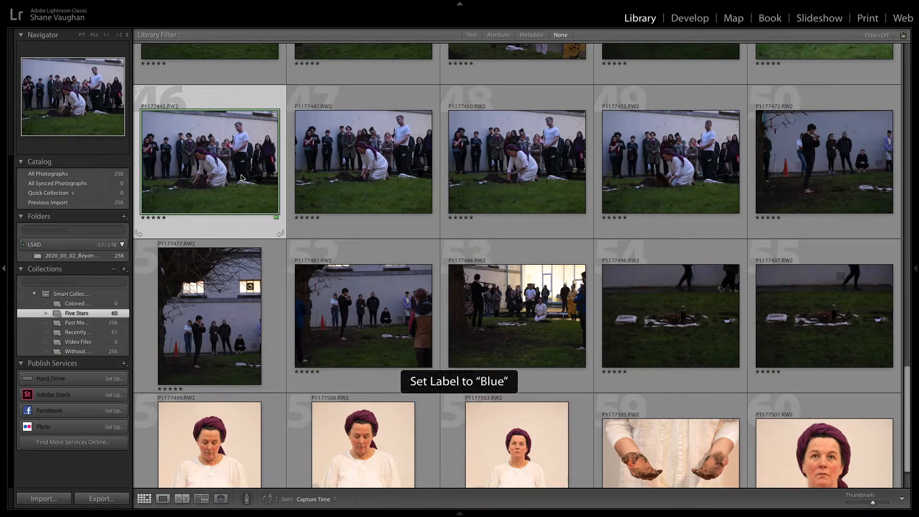
key("6")
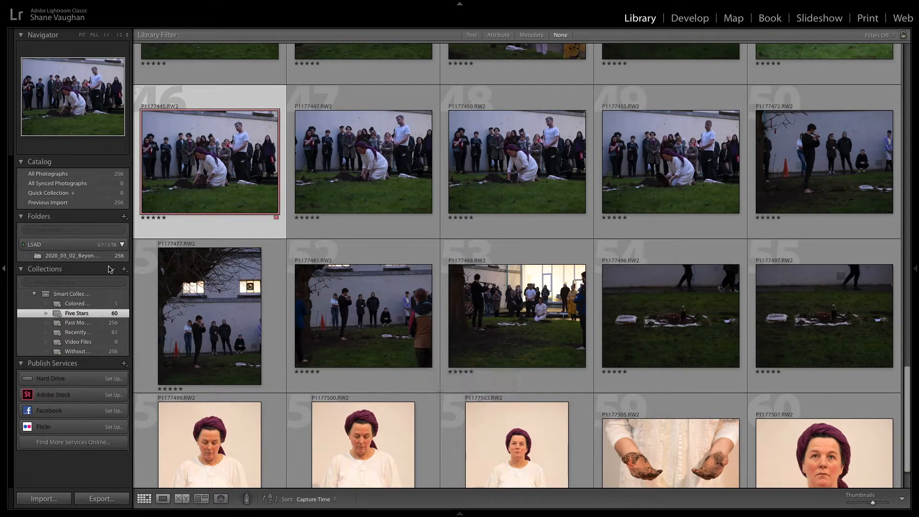
Step: Check the Colored smart collection, then back in Five Stars remove the photo's red label
left_click(79, 305)
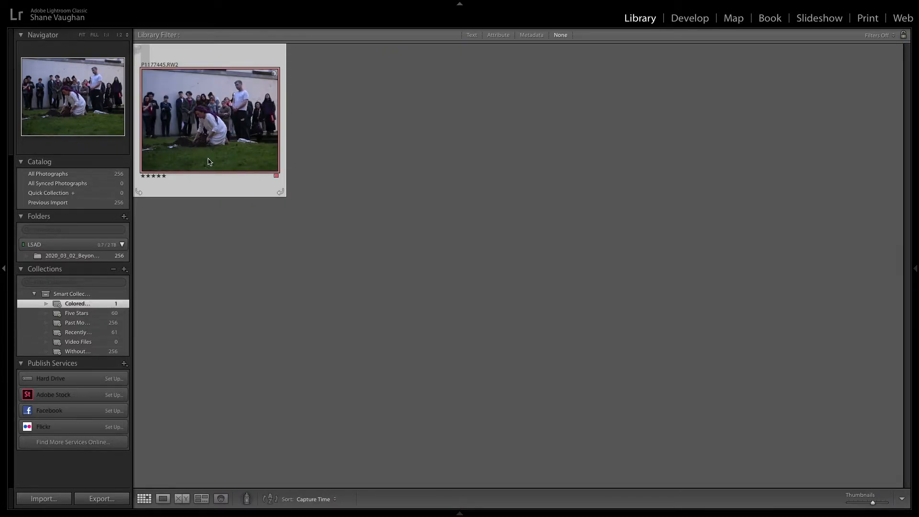
left_click(69, 314)
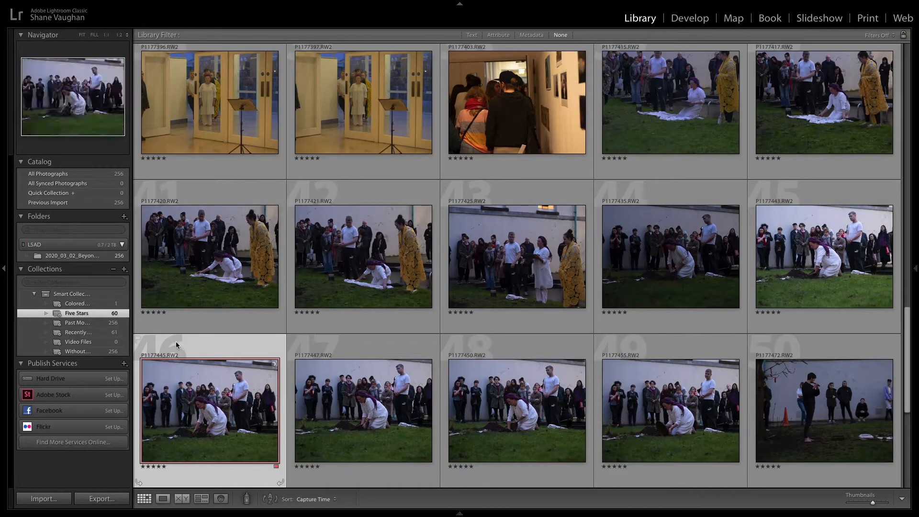
key("6")
Step: Scroll to the top of the Five Stars collection and select several of the first gallery photos in turn
scroll(242, 374, "up", 10)
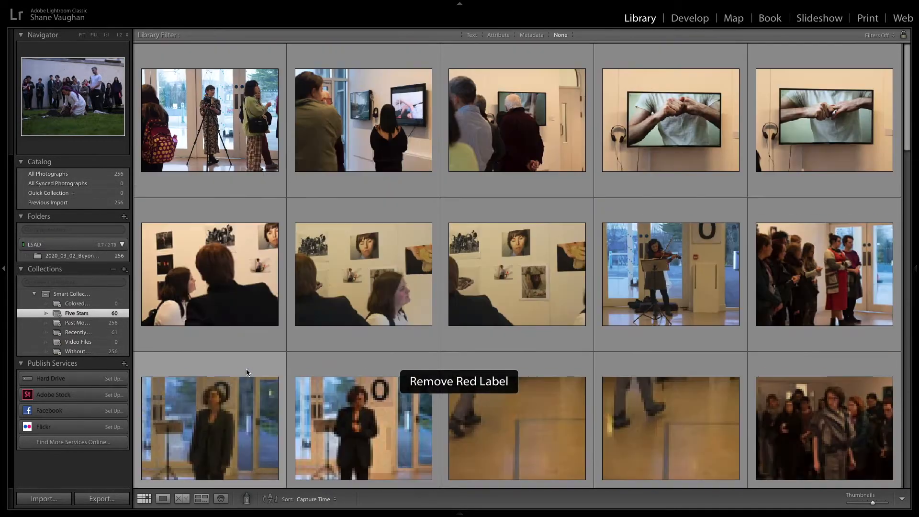
left_click(183, 134)
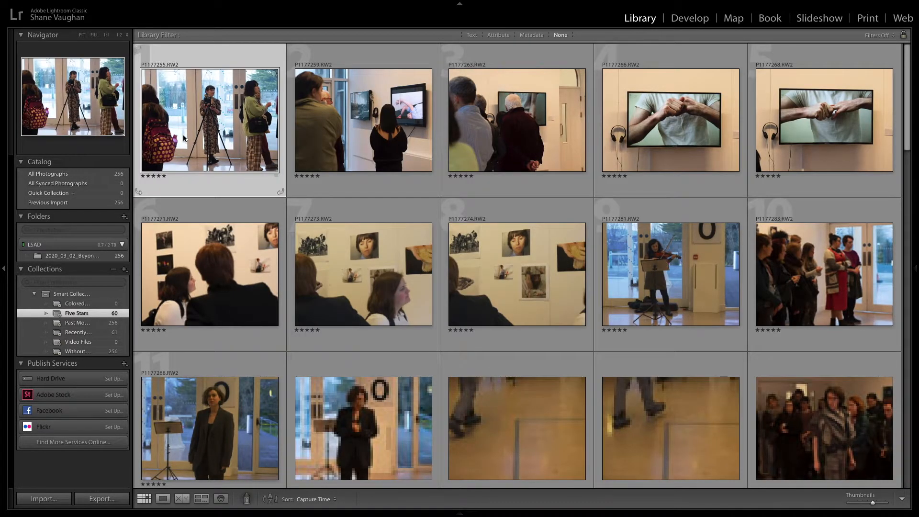
left_click(369, 132)
left_click(531, 133)
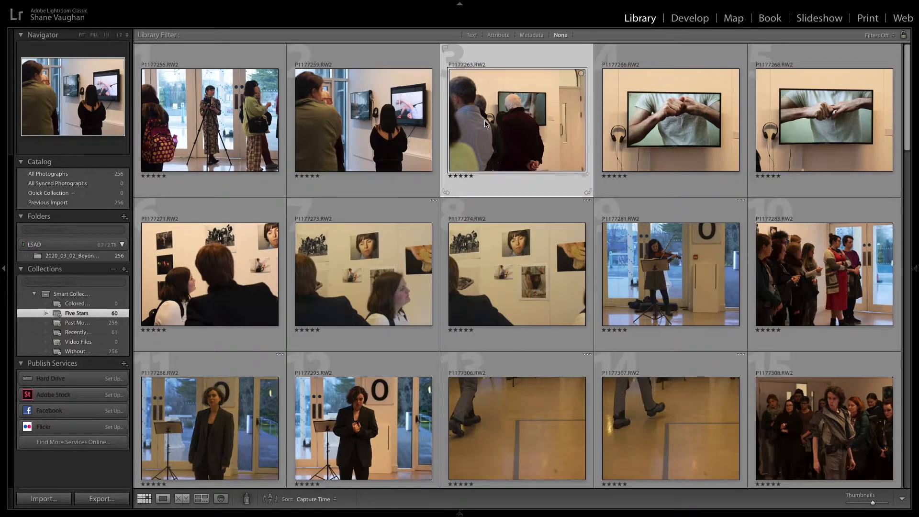
left_click(851, 138)
left_click(246, 271)
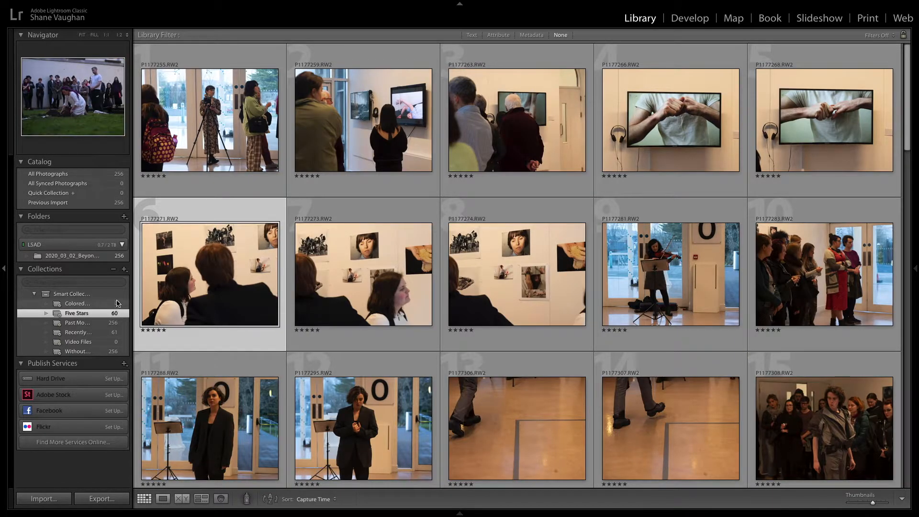
Step: Open the first Five Stars photo in Loupe view and step forward to the violinist photo
left_click(181, 124)
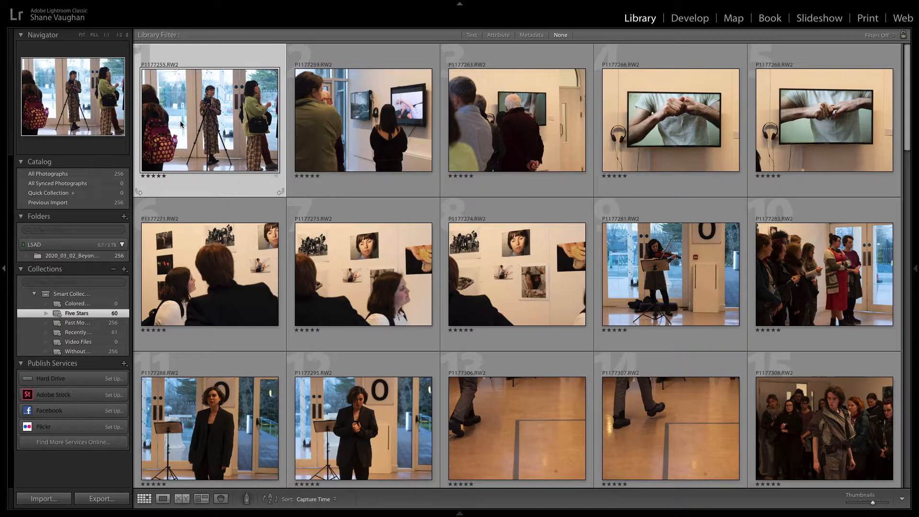
double_click(180, 121)
key("Right")
key("Right")
key("Right")
key("Right")
key("Right")
key("Right")
key("Right")
key("Right")
key("Right")
key("Right")
key("Right")
key("Right")
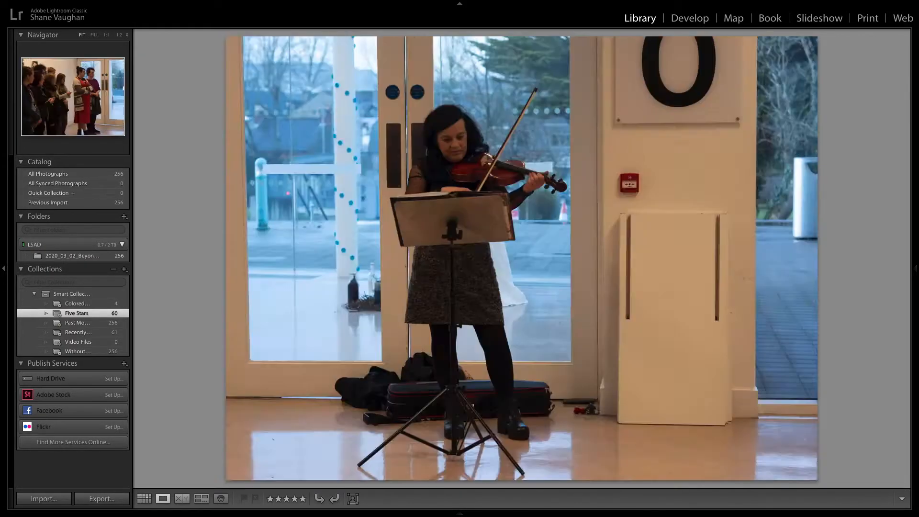
Step: Apply red labels to the violinist photo and the photos following it
key("6")
key("6")
key("6")
key("6")
key("6")
key("6")
key("6")
key("6")
key("6")
key("6")
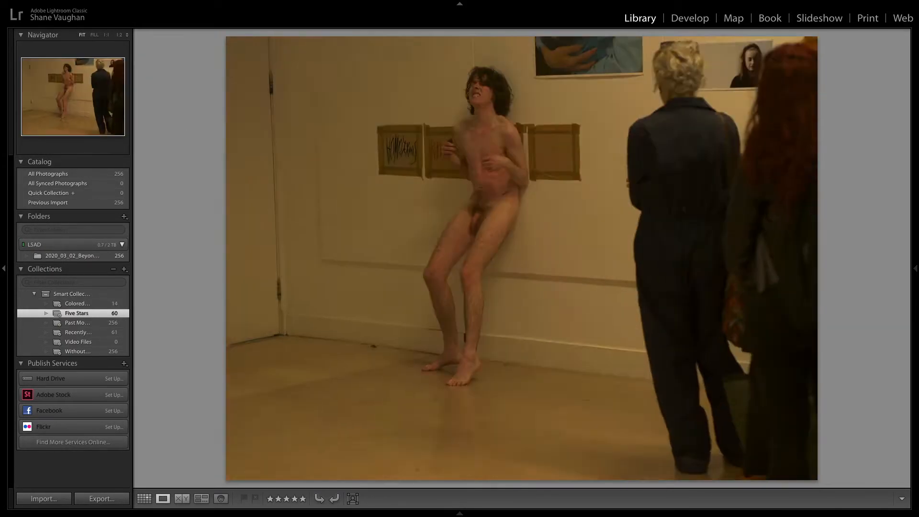
Step: Apply red labels to three more photos in the Five Stars collection while stepping through them
key("6")
key("6")
key("6")
key("6")
key("6")
key("6")
key("6")
key("6")
key("6")
key("6")
key("6")
key("6")
key("6")
key("6")
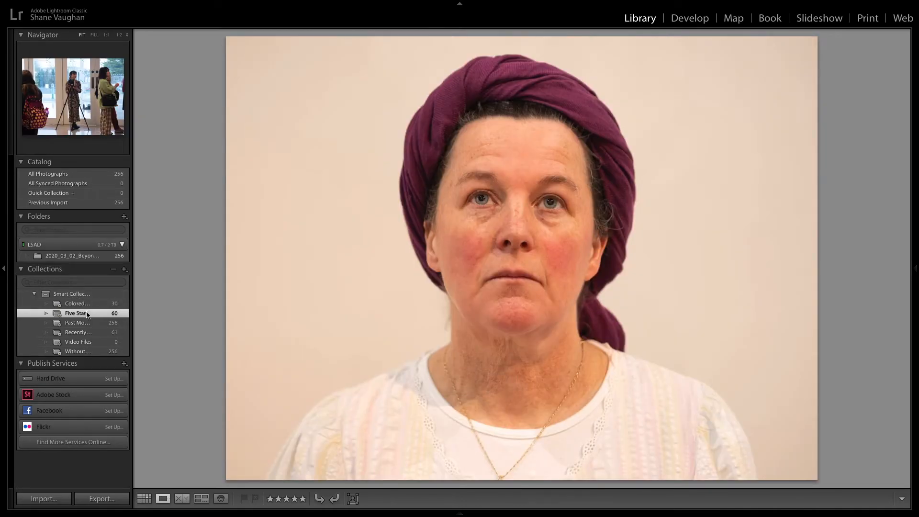
Step: Open the Colored smart collection and show it in Grid view
left_click(79, 306)
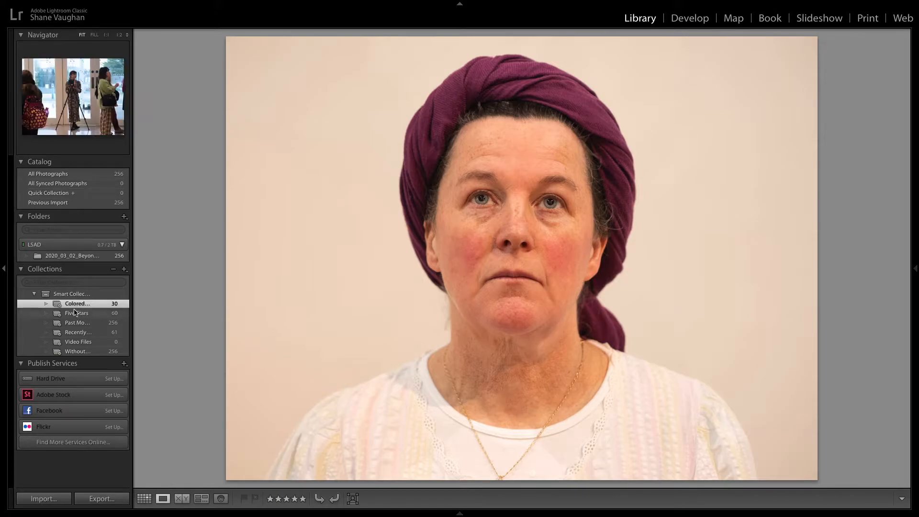
key("g")
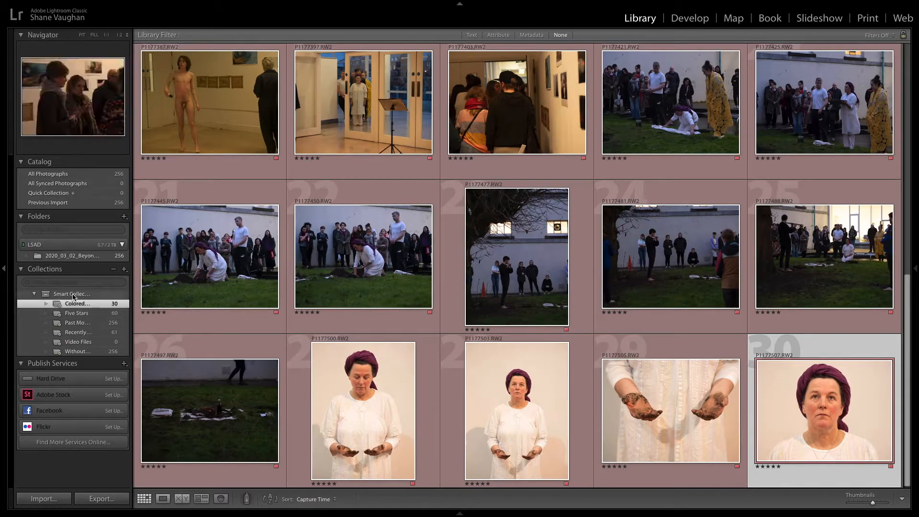
Step: Give the first Smart Collections photo five stars and a red label, then clear its rating and label again
left_click(76, 295)
scroll(309, 292, "up", 20)
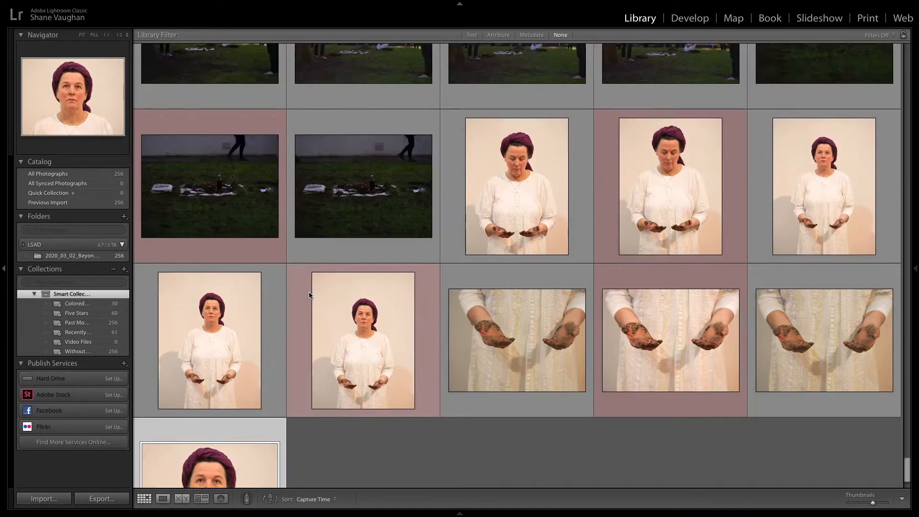
scroll(306, 265, "up", 15)
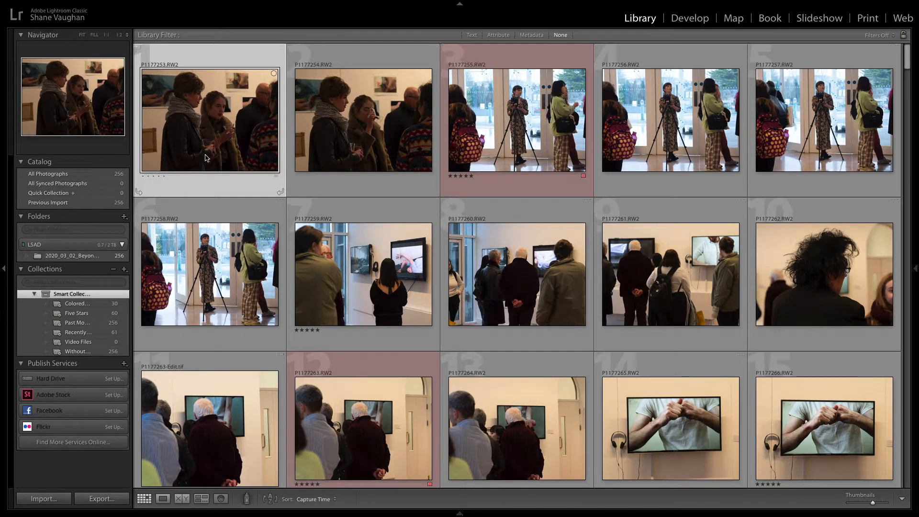
key("5")
key("6")
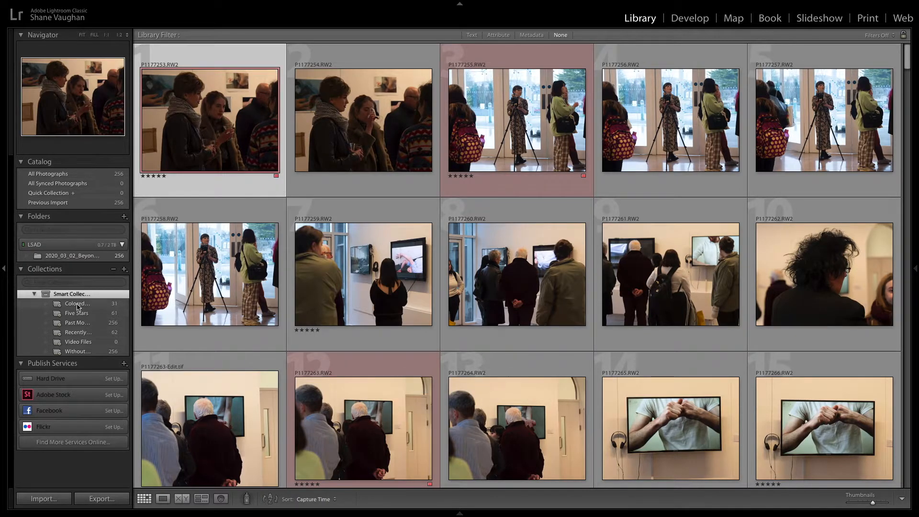
key("5")
key("0")
key("6")
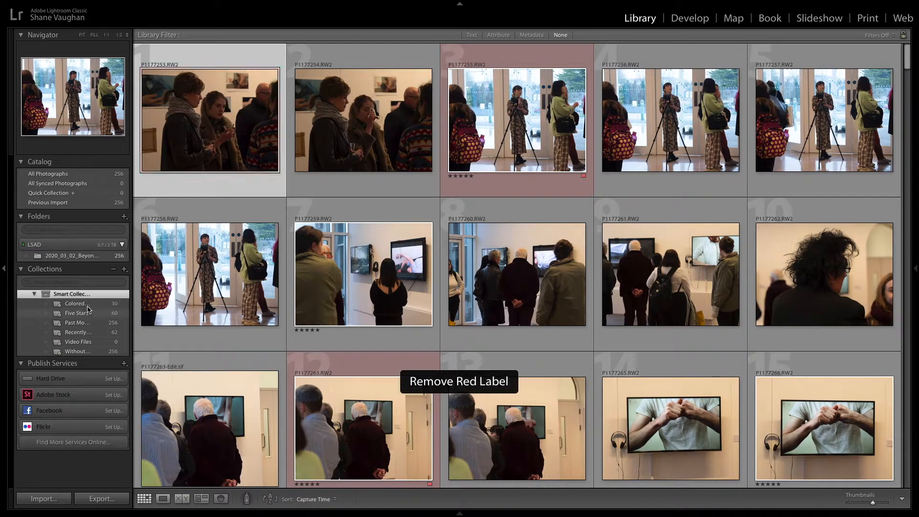
key("5")
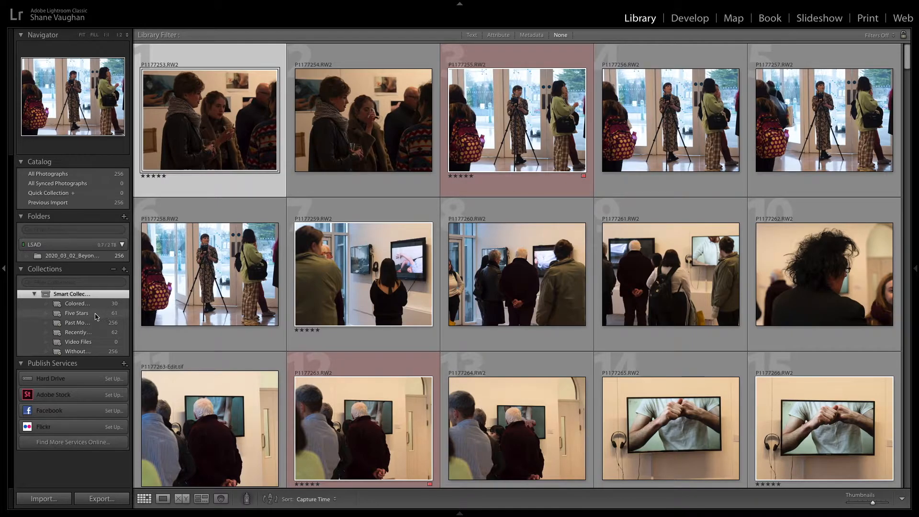
key("6")
key("6")
key("0")
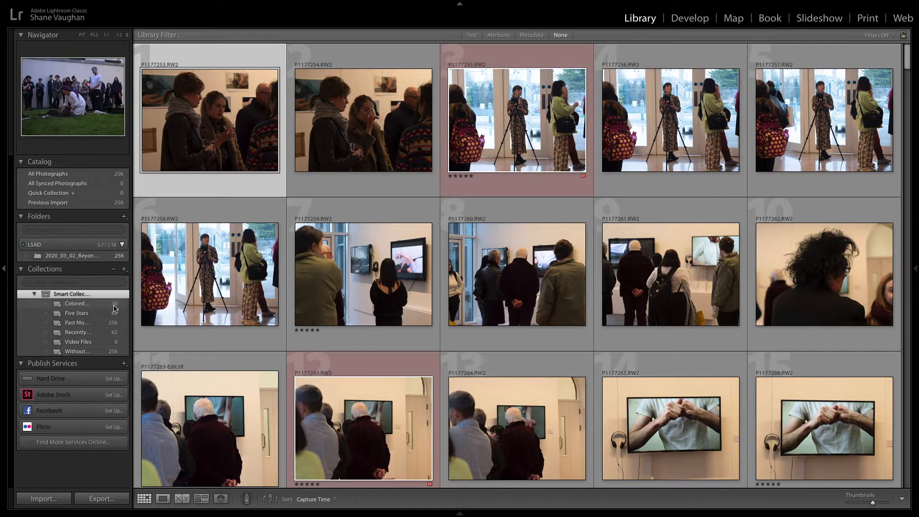
Step: Open a photo from the Colored collection in Develop and drag the crop corners inward with the Crop tool
left_click(85, 306)
scroll(308, 239, "down", 5)
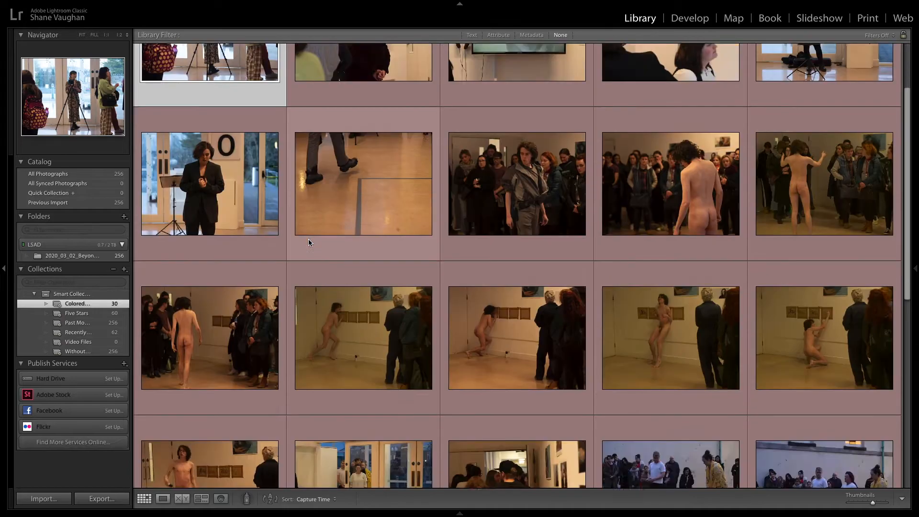
scroll(308, 242, "up", 5)
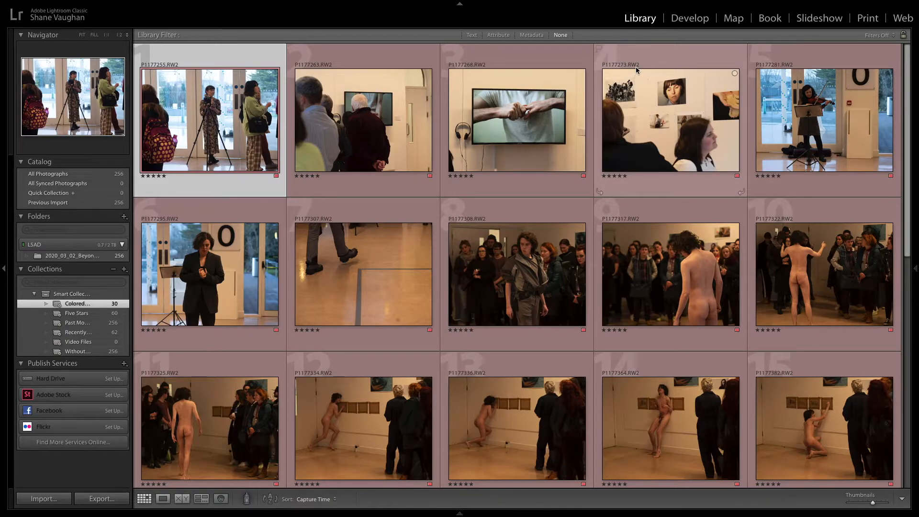
left_click(690, 19)
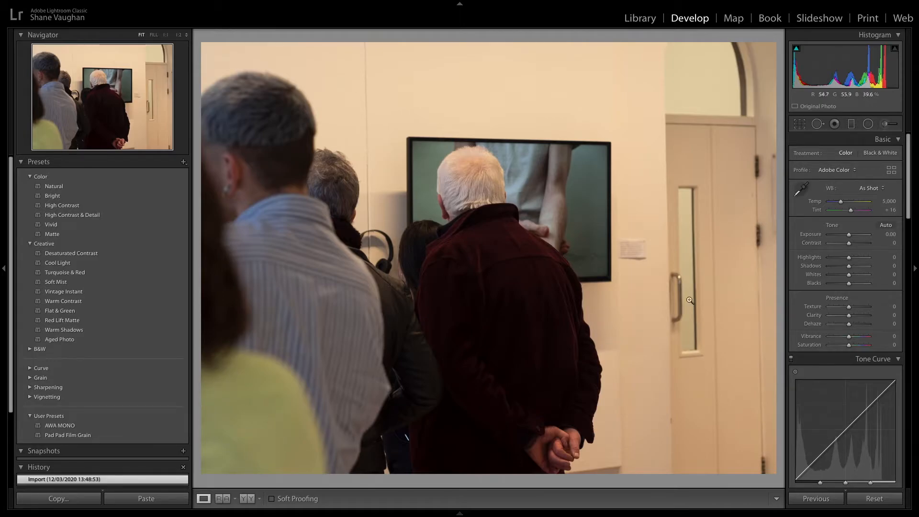
left_click(801, 124)
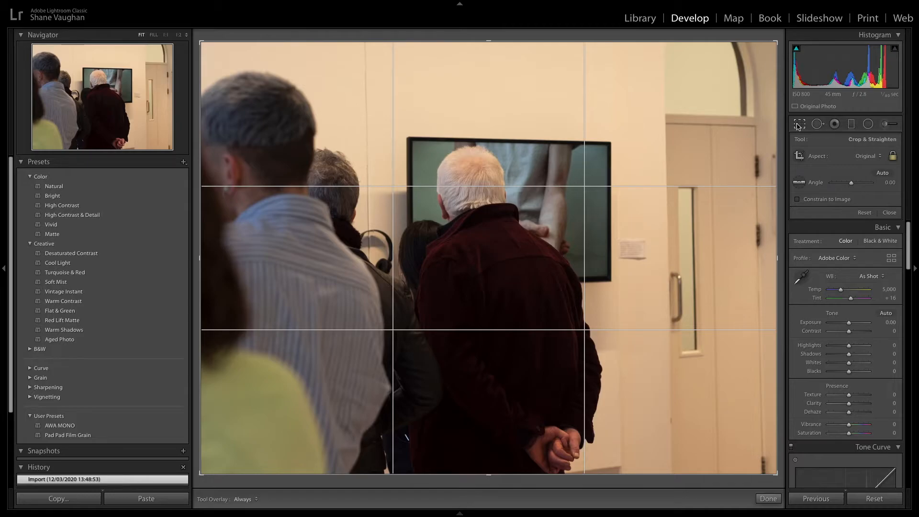
left_click(799, 125)
key("r")
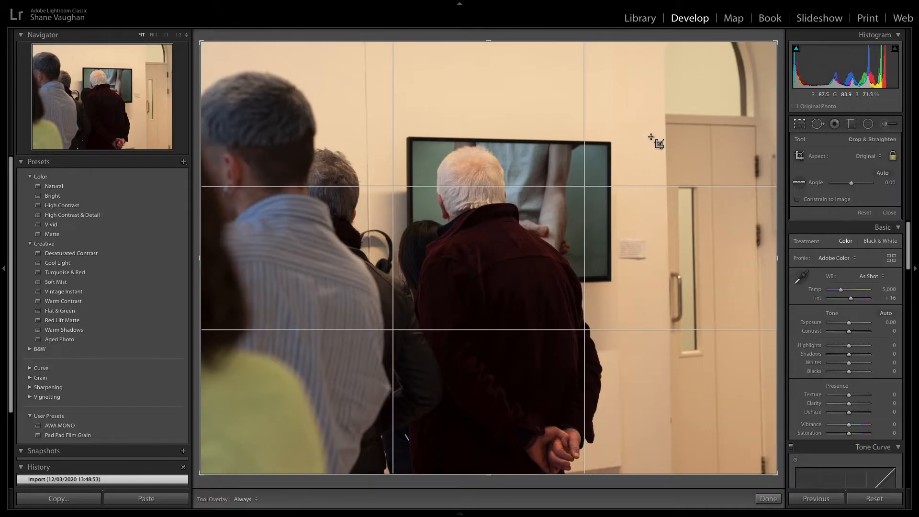
left_click_drag(209, 476, 228, 449)
left_click_drag(742, 65, 729, 76)
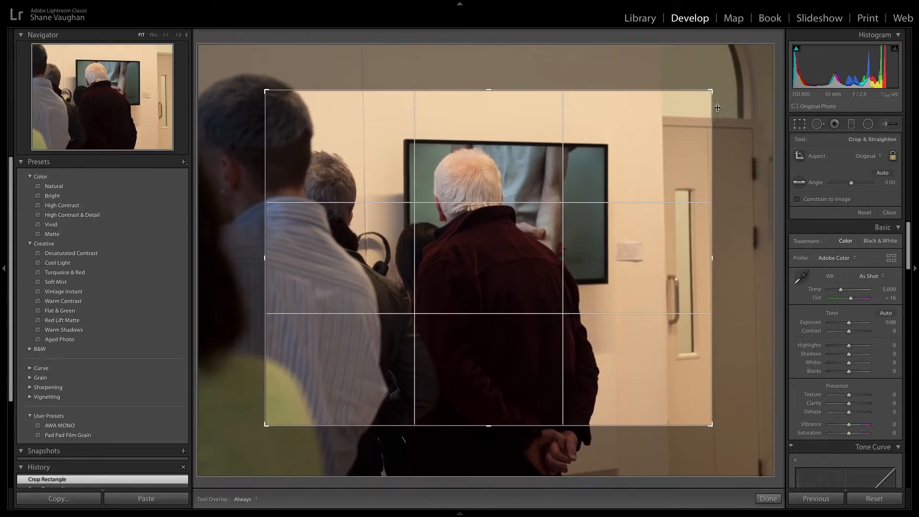
Step: Try the 4 x 5 and 5 x 7 crop aspect ratios and the custom ratio dialog, then return to Original
left_click(874, 156)
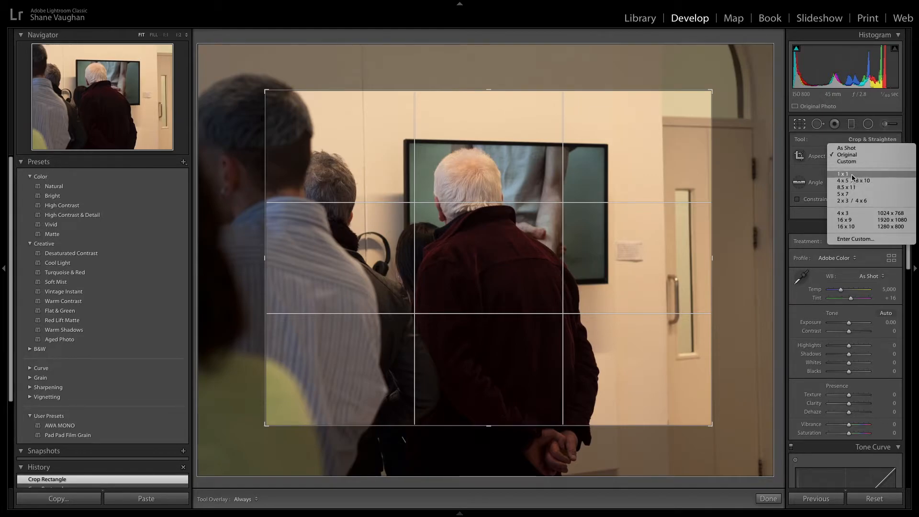
left_click(852, 175)
left_click(867, 156)
left_click(863, 164)
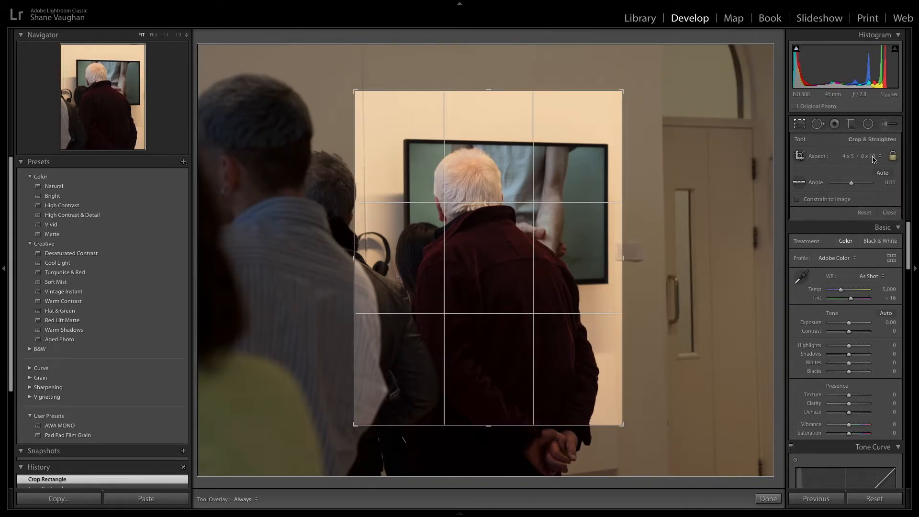
left_click(861, 165)
left_click(858, 168)
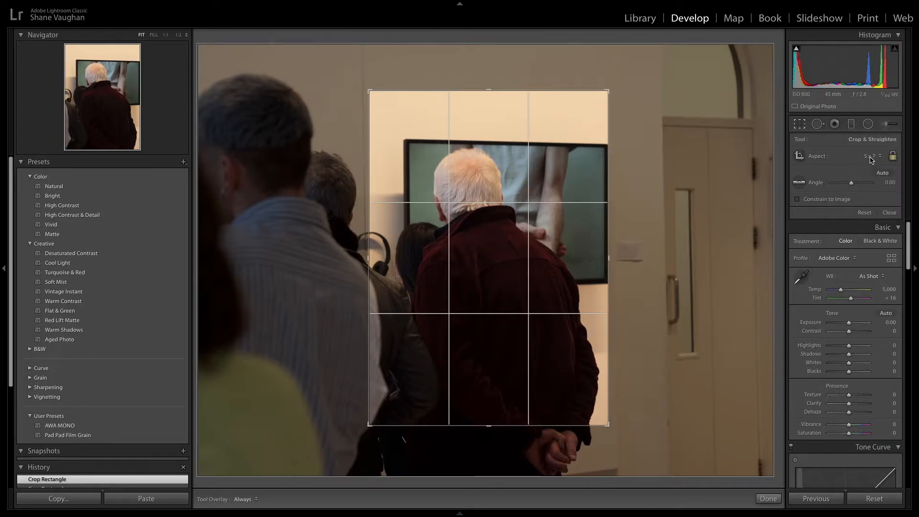
left_click(871, 159)
left_click(853, 202)
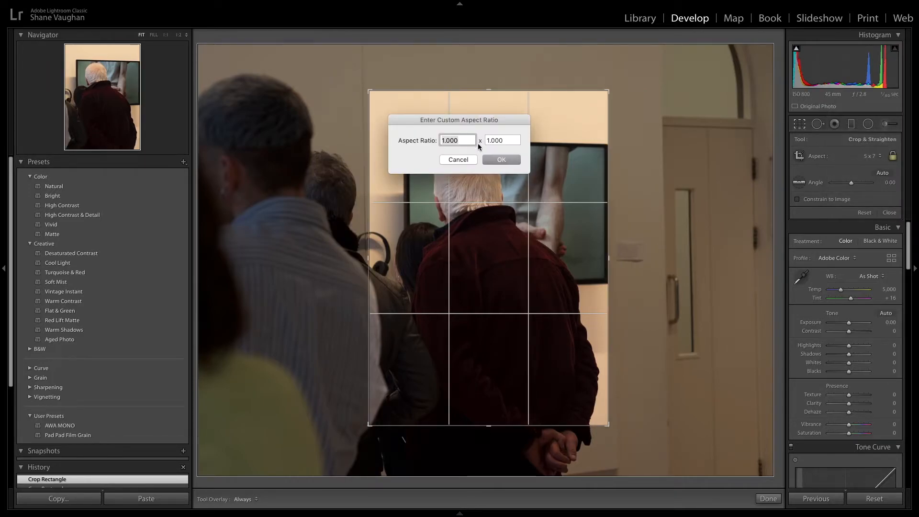
left_click(470, 161)
left_click(869, 156)
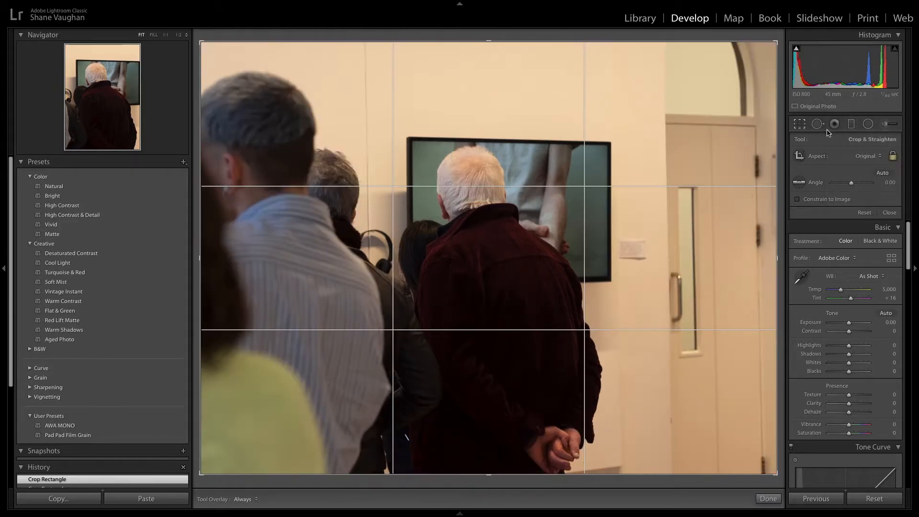
left_click(852, 117)
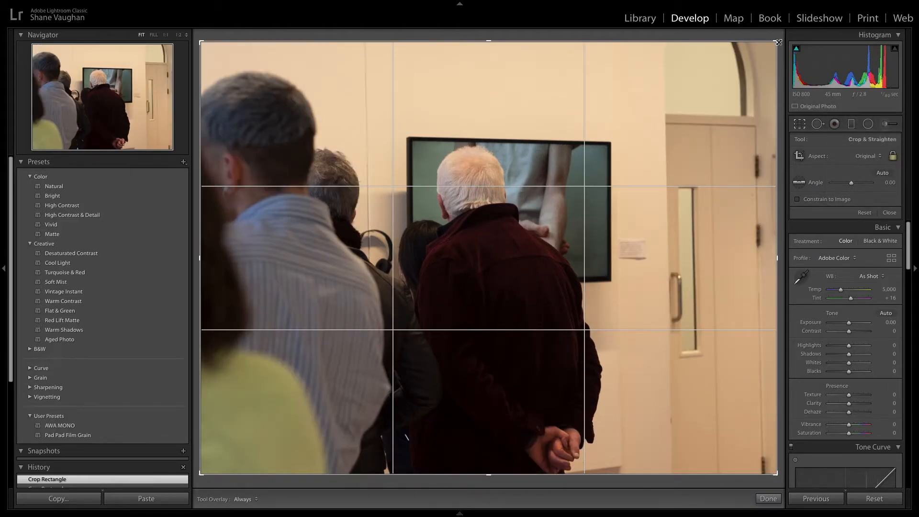
Step: Crop the photo tighter around the white-haired man and the screen at the original aspect ratio
left_click_drag(779, 42, 689, 110)
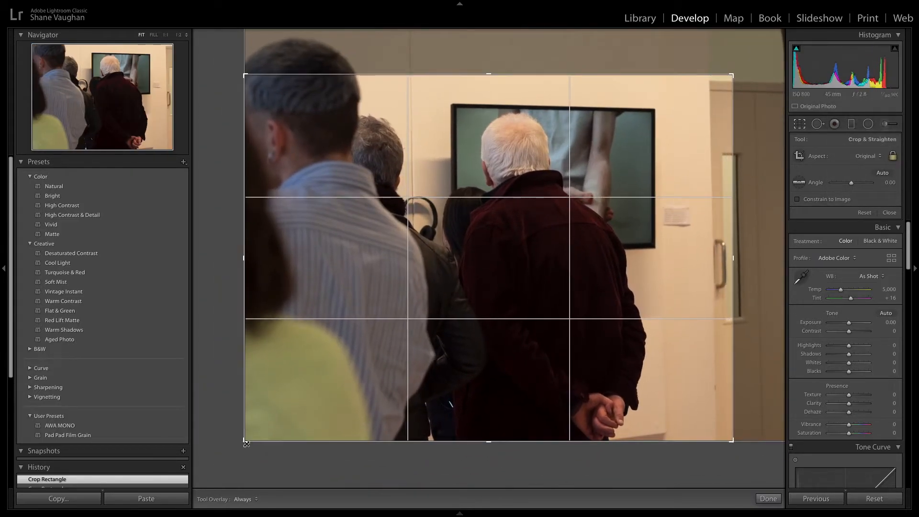
left_click_drag(246, 444, 278, 409)
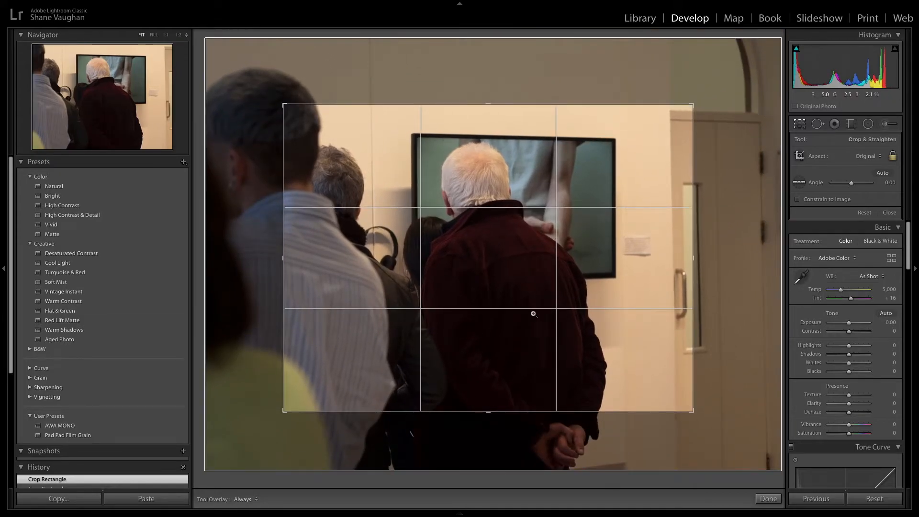
key("Return")
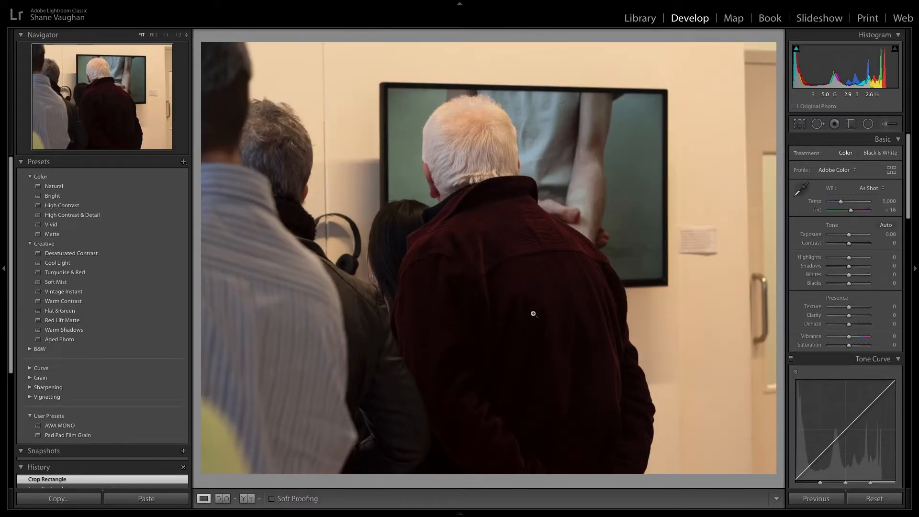
Step: Reopen the crop twice and nudge the photo's position within the crop frame
key("r")
left_click_drag(578, 297, 561, 301)
key("Return")
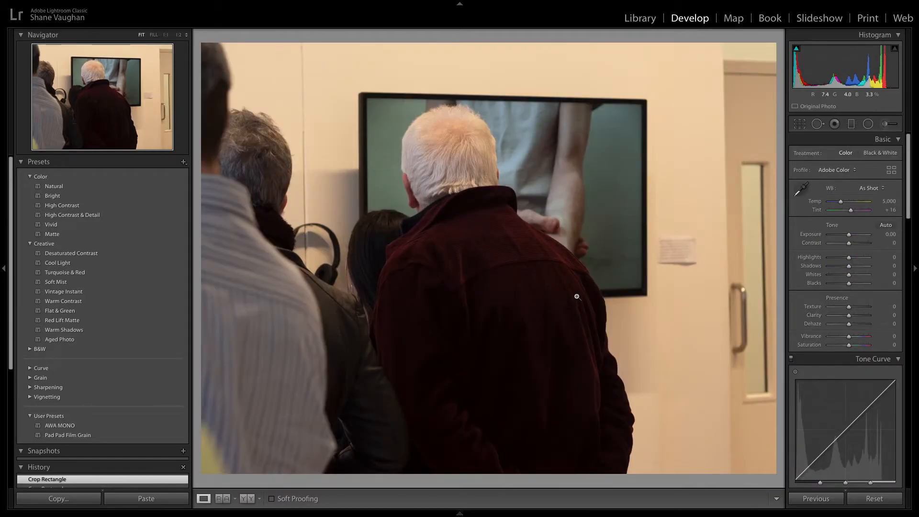
key("r")
left_click_drag(577, 297, 578, 301)
key("Return")
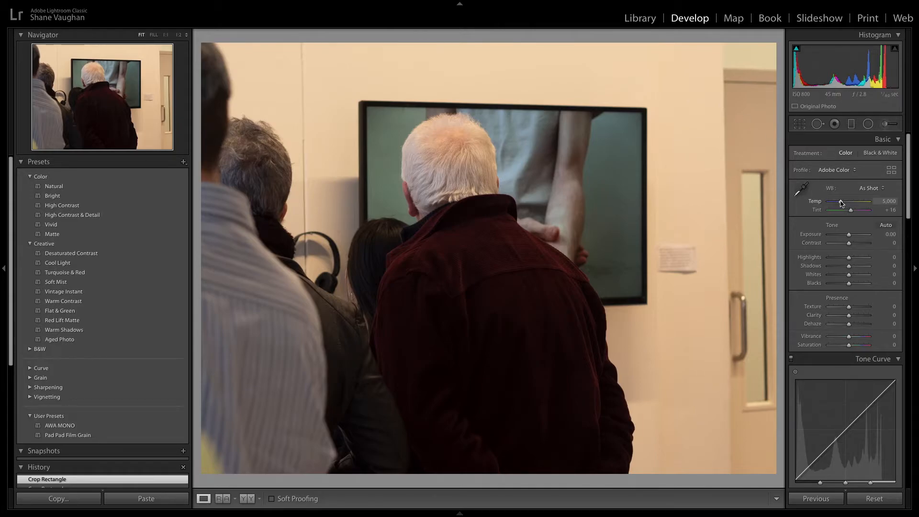
Step: Adjust white balance with the Temp slider and by sampling neutral areas with the white balance eyedropper
left_click_drag(843, 203, 837, 203)
left_click(800, 190)
left_click(687, 134)
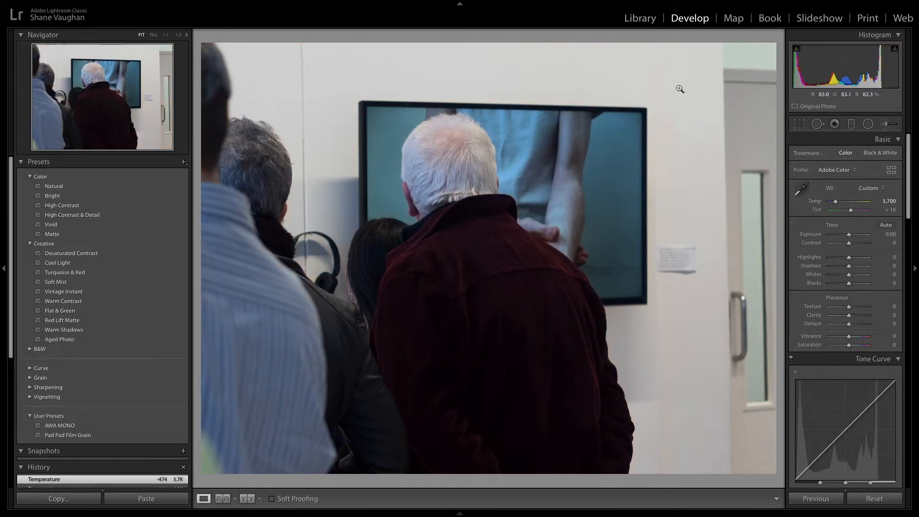
left_click(801, 190)
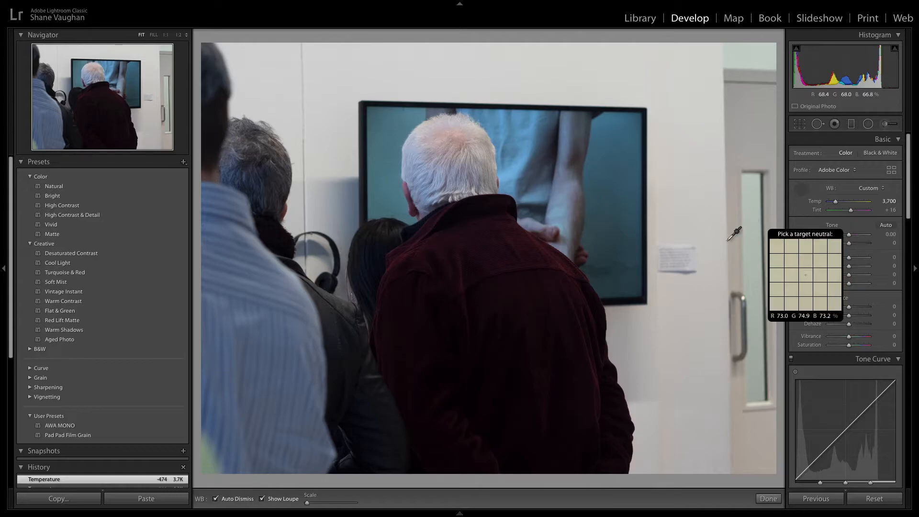
left_click(694, 258)
left_click(801, 190)
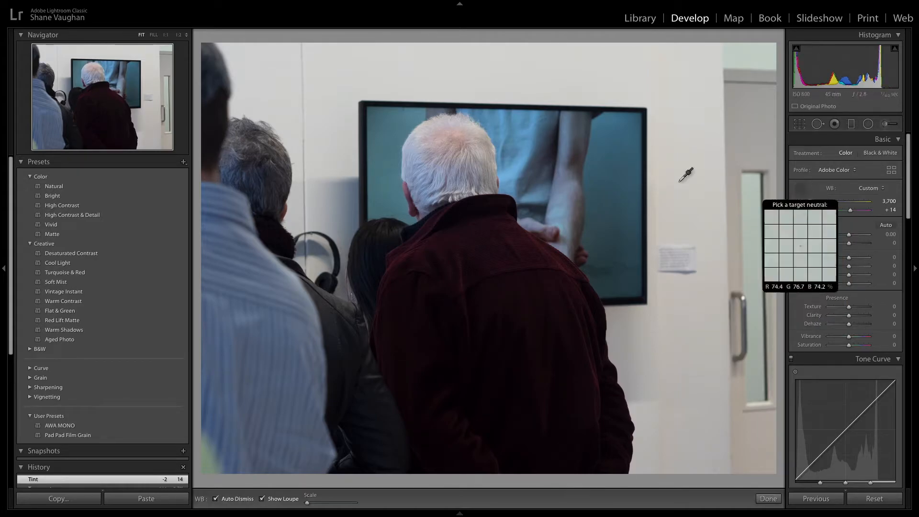
left_click(505, 217)
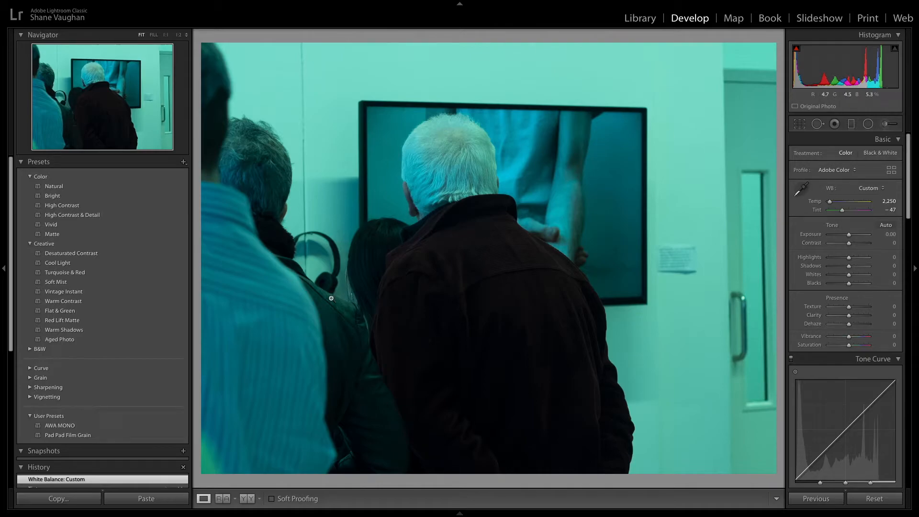
Step: Collapse the Presets panel and revert the photo through History to the last crop state
left_click(22, 163)
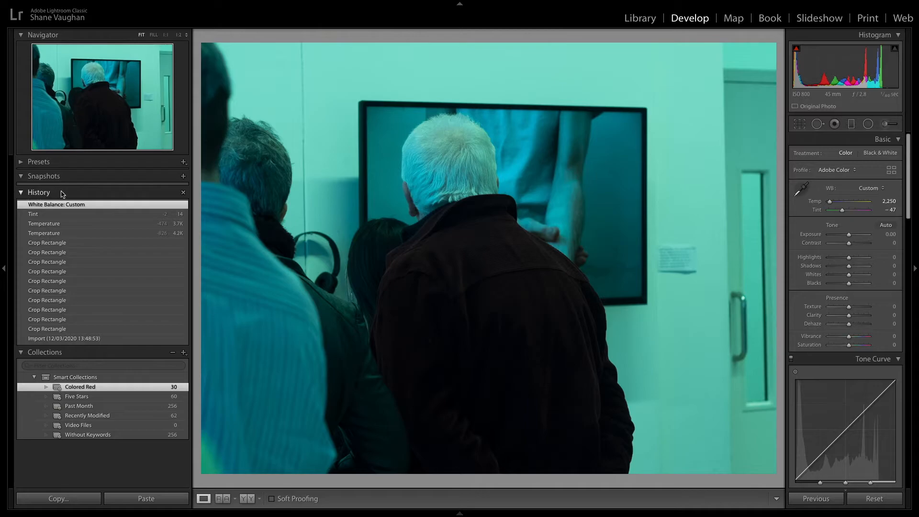
left_click(50, 236)
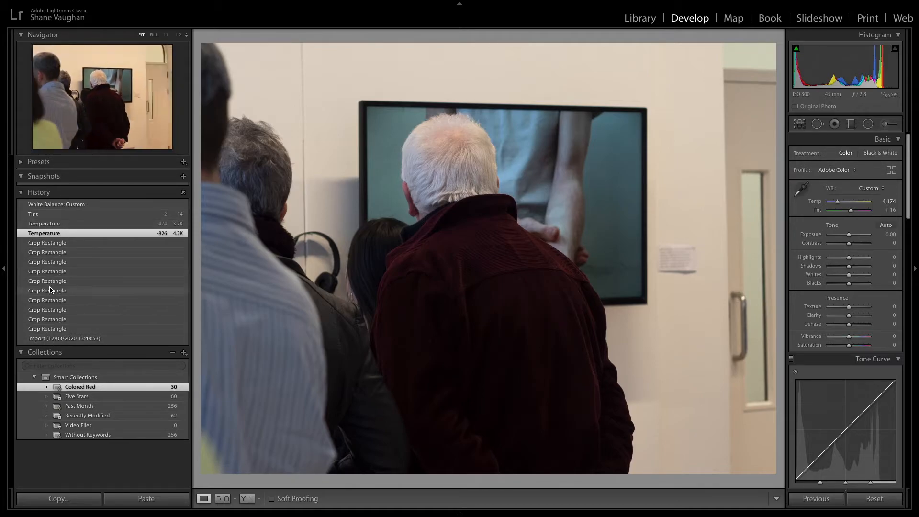
left_click(51, 243)
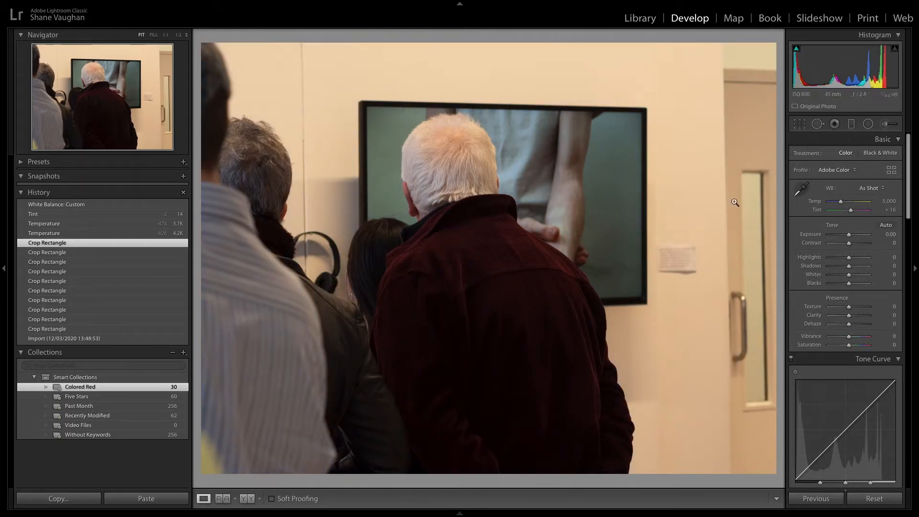
Step: Set temperature to about 4,879, exposure to +0.70, contrast to −63 and whites to +34 in the Basic panel
left_click_drag(842, 204, 841, 202)
left_click_drag(849, 237, 841, 245)
left_click_drag(837, 246, 840, 271)
left_click_drag(849, 283, 836, 283)
Step: Reset the Blacks, Shadows and Highlights sliders to zero
double_click(840, 284)
double_click(840, 266)
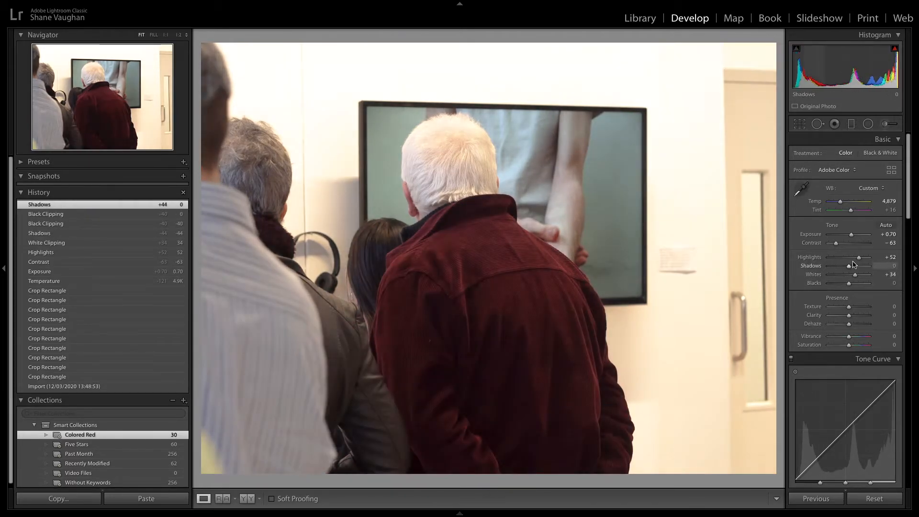
double_click(857, 258)
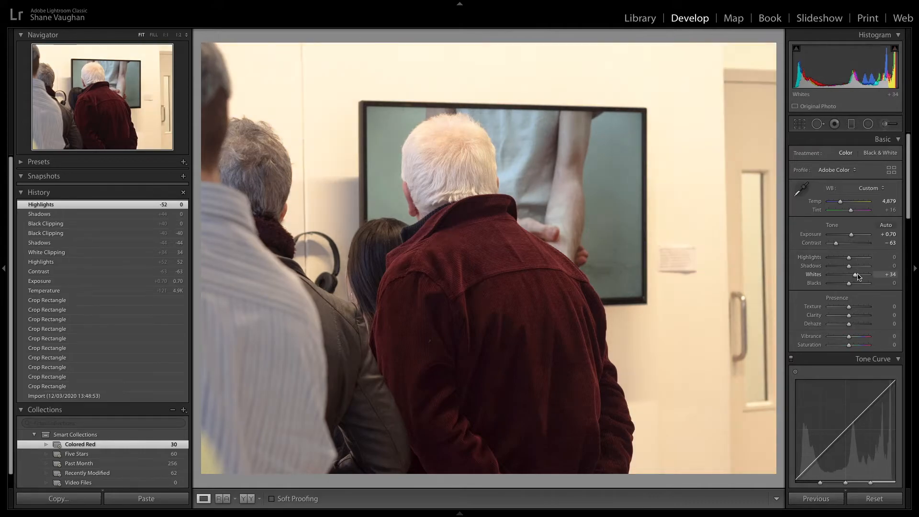
Step: Reset the Whites, Contrast and Exposure sliders to zero
double_click(855, 275)
double_click(838, 243)
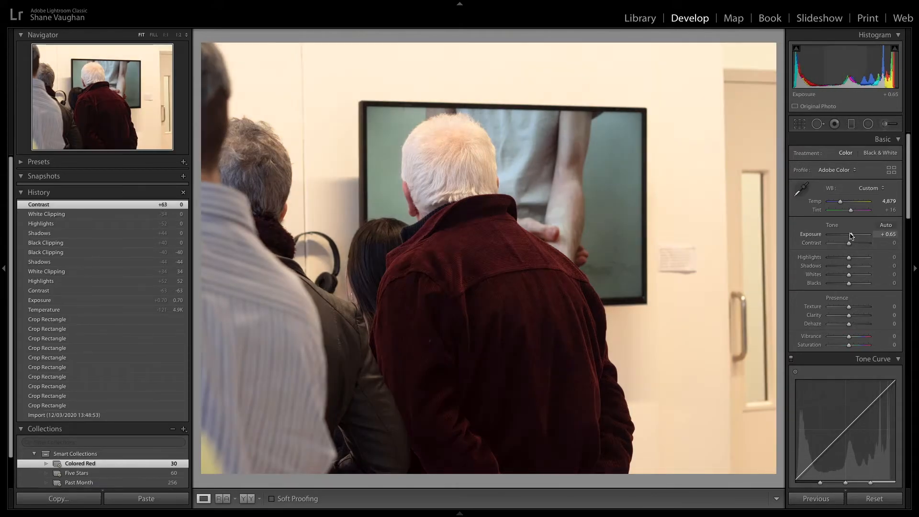
double_click(851, 234)
Step: Try the Texture, Clarity and Dehaze sliders, inspecting the photo up close, and reset all three to zero
scroll(856, 261, "down", 1)
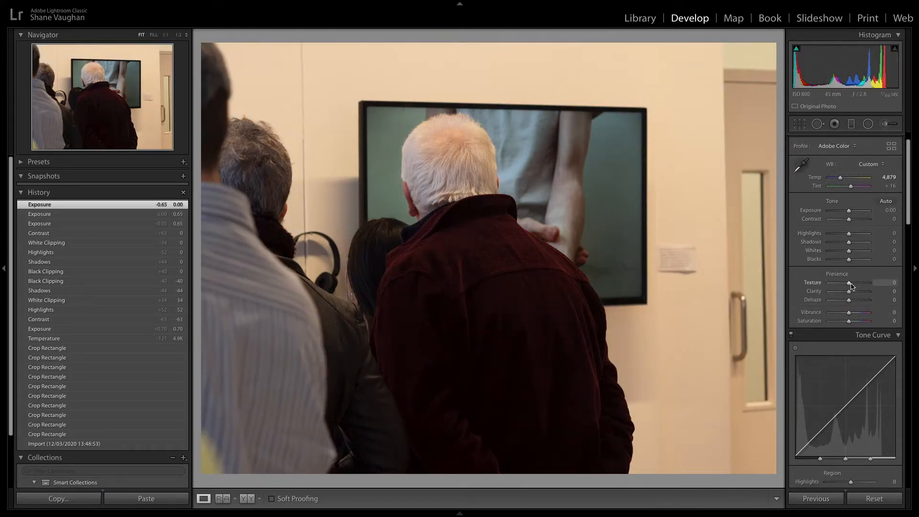
left_click_drag(860, 286, 839, 303)
left_click(521, 230)
double_click(870, 284)
double_click(868, 291)
double_click(839, 302)
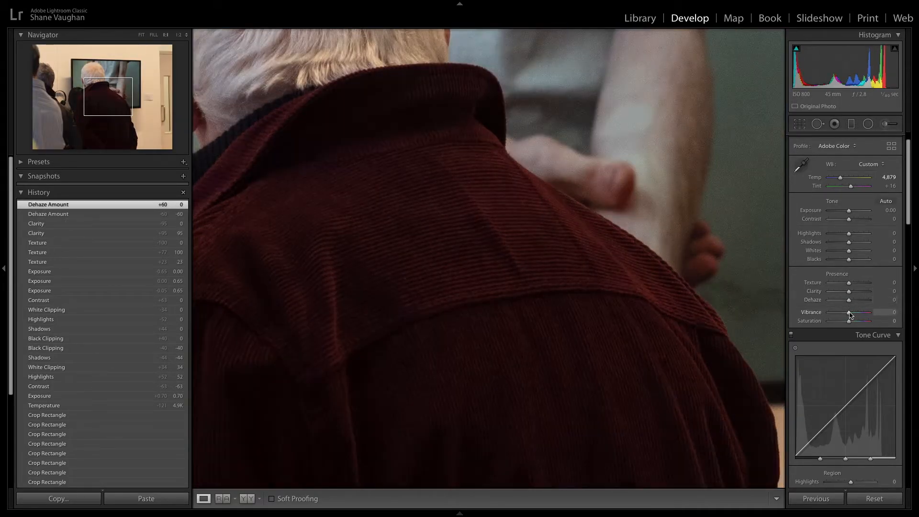
left_click(623, 243)
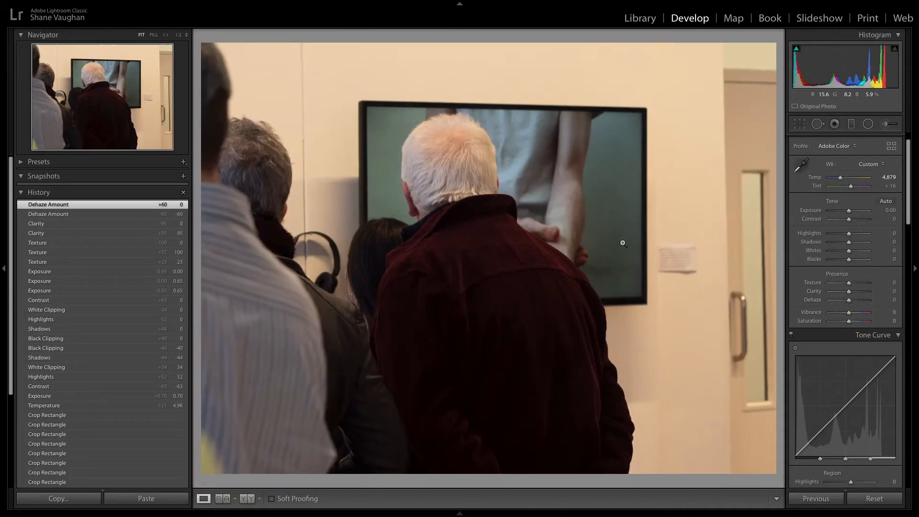
Step: Experiment with the Saturation and Vibrance sliders, pushing Vibrance to −100 and resetting Saturation
left_click_drag(849, 323, 865, 322)
double_click(865, 322)
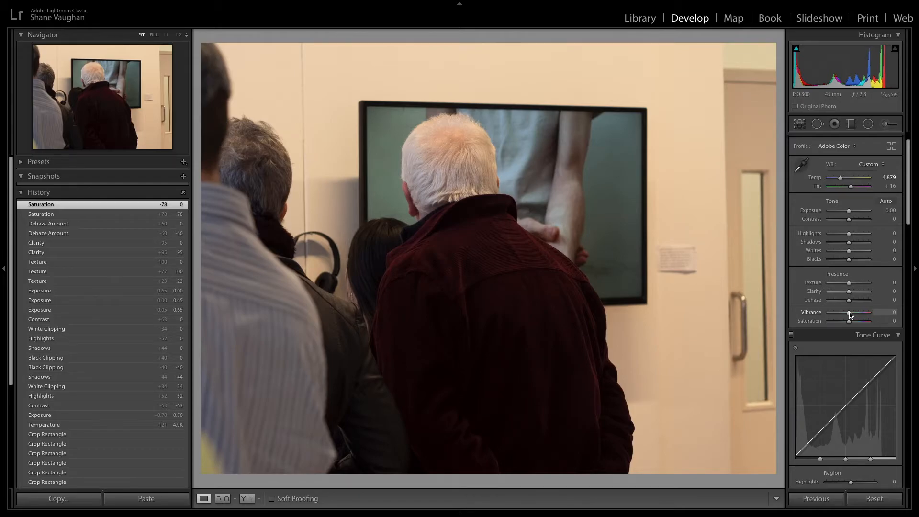
left_click_drag(854, 315, 806, 318)
double_click(848, 321)
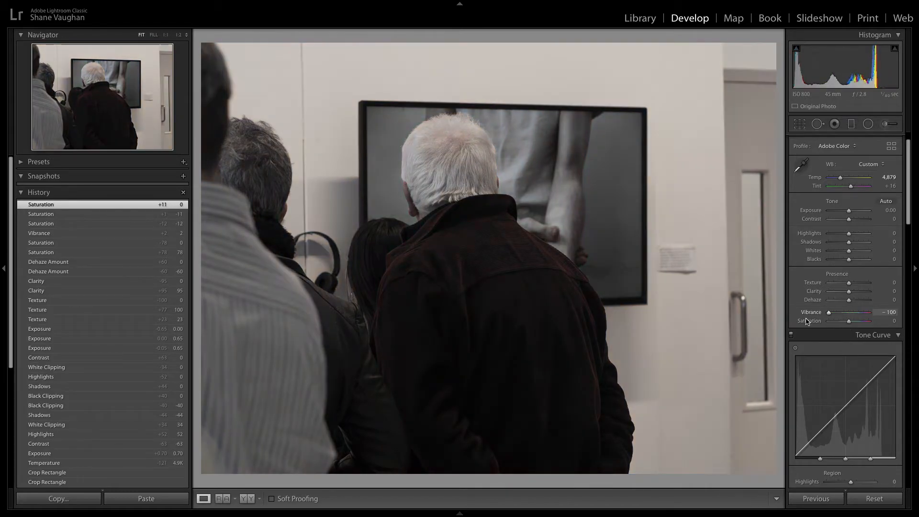
Step: Inspect the desaturated photo up close, then reset Vibrance and try raising it before resetting again
left_click(455, 138)
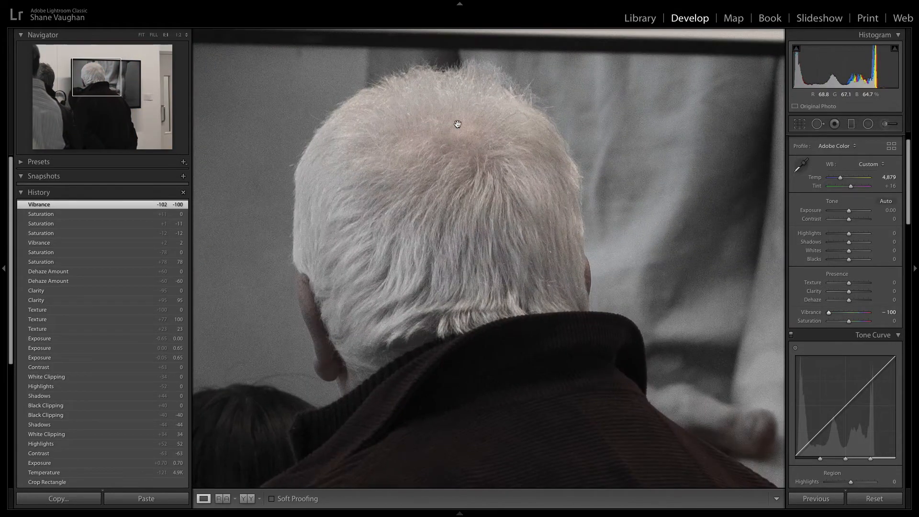
scroll(468, 207, "down", 10)
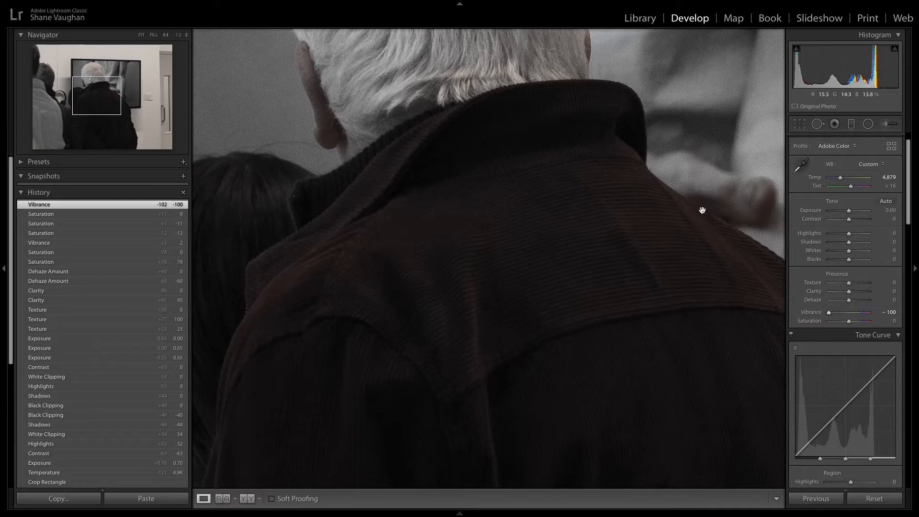
left_click(667, 206)
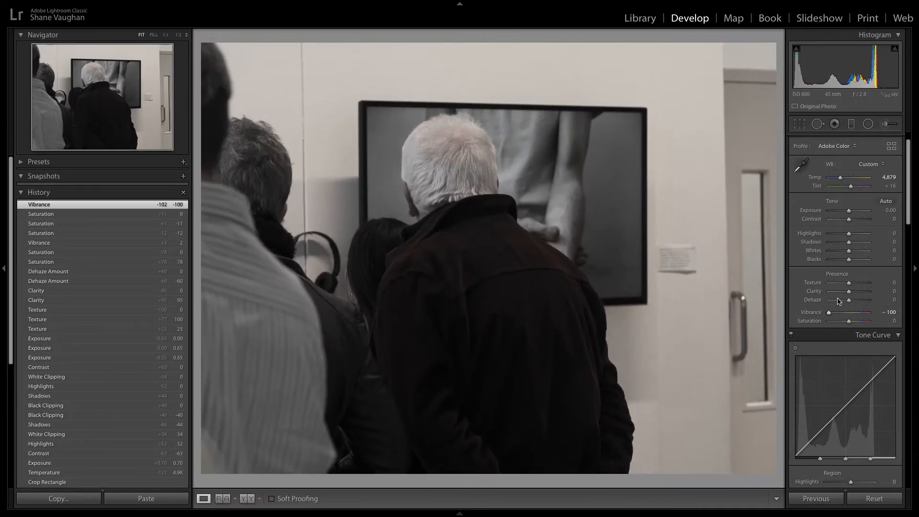
double_click(829, 314)
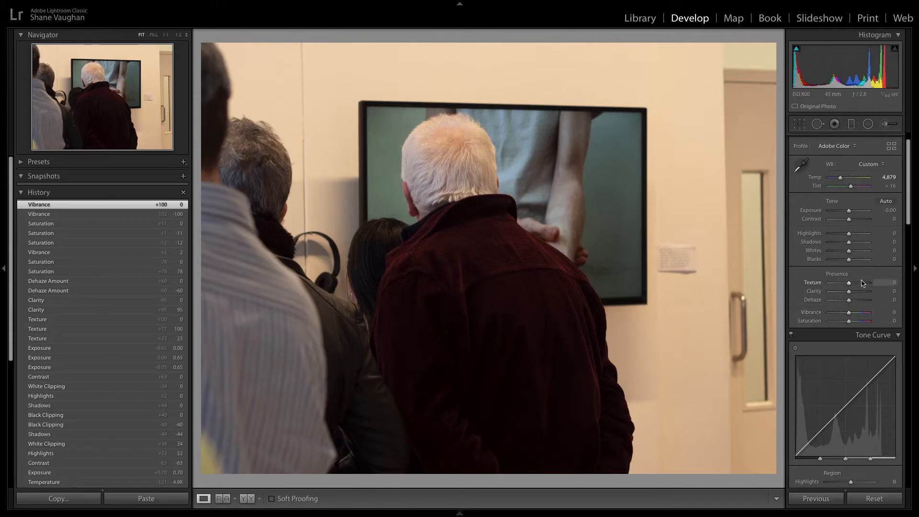
left_click_drag(855, 316, 852, 314)
double_click(852, 313)
Step: Shape the tone curve by adjusting its Lights, Darks, Shadows and Highlights regions
scroll(881, 287, "down", 2)
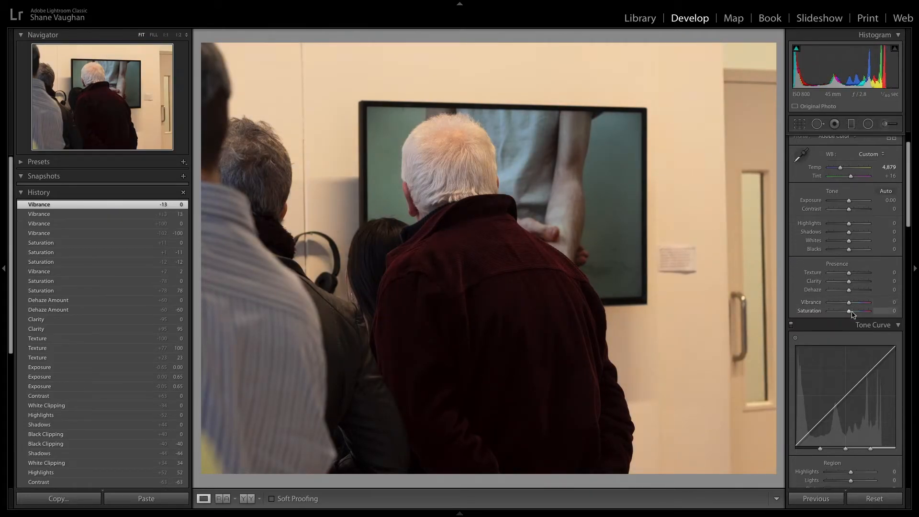
scroll(884, 281, "down", 4)
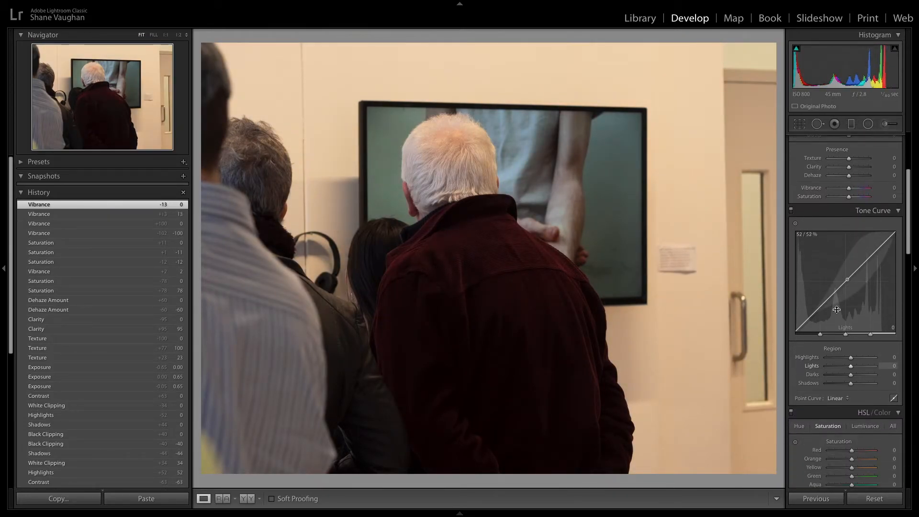
scroll(854, 280, "down", 1)
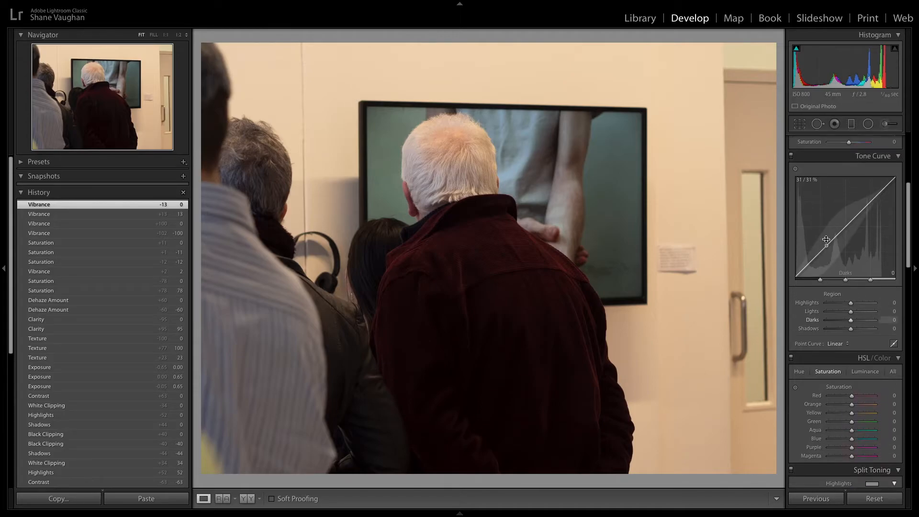
left_click_drag(844, 234, 844, 230)
left_click_drag(814, 267, 813, 256)
left_click_drag(870, 205, 870, 229)
left_click_drag(799, 276, 808, 259)
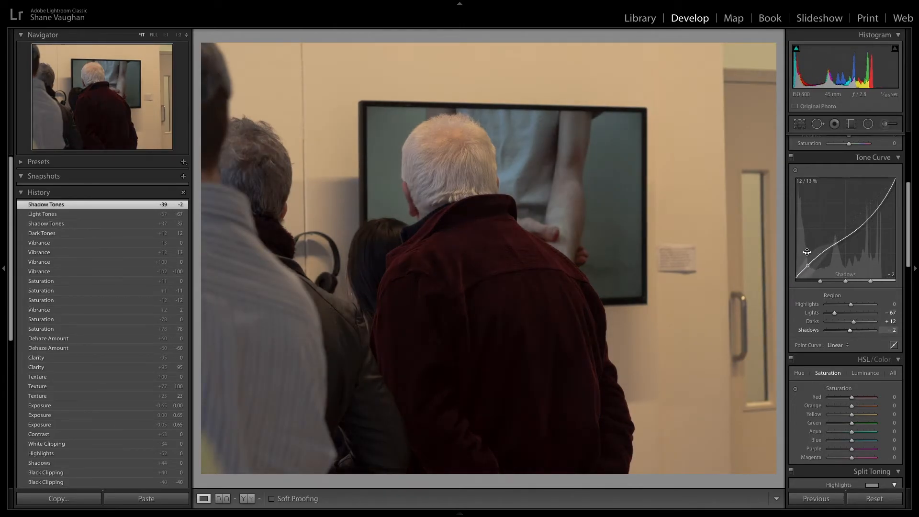
left_click_drag(894, 181, 894, 181)
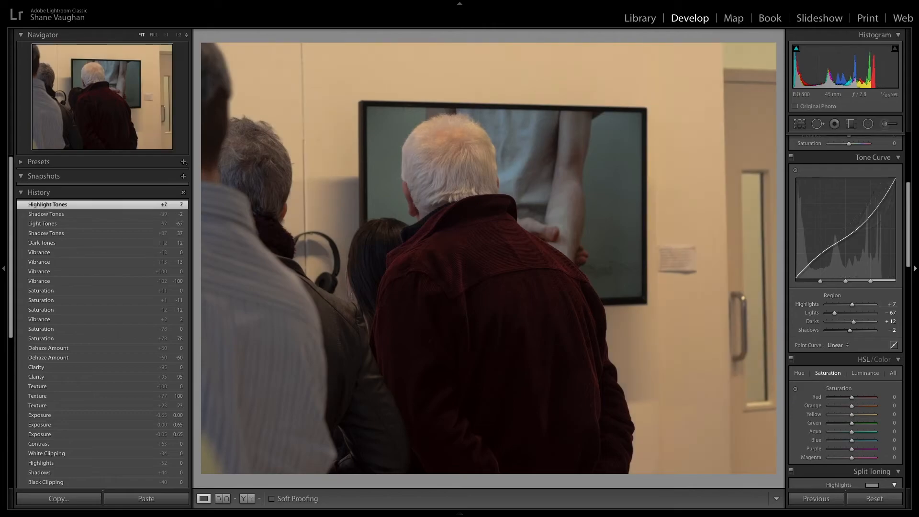
Step: Reset the tone curve regions and revert the photo to the earlier Vibrance history state
double_click(820, 255)
double_click(858, 221)
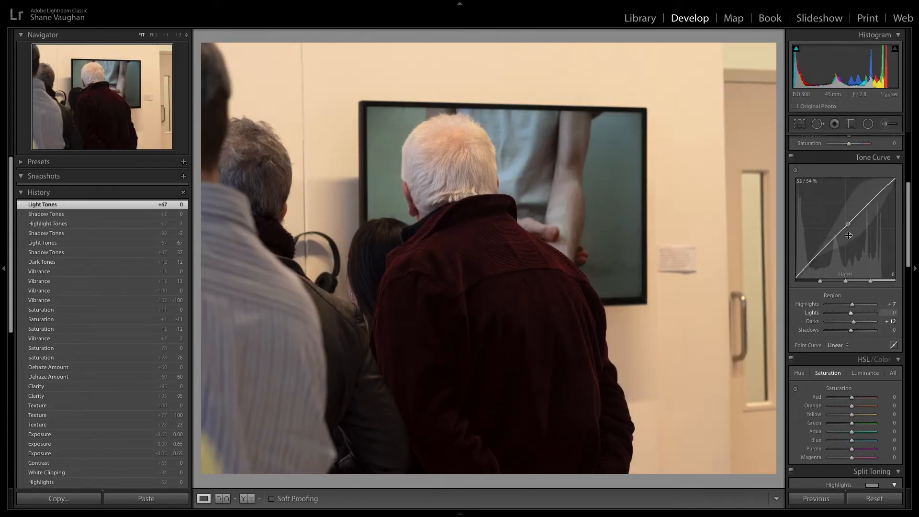
double_click(873, 197)
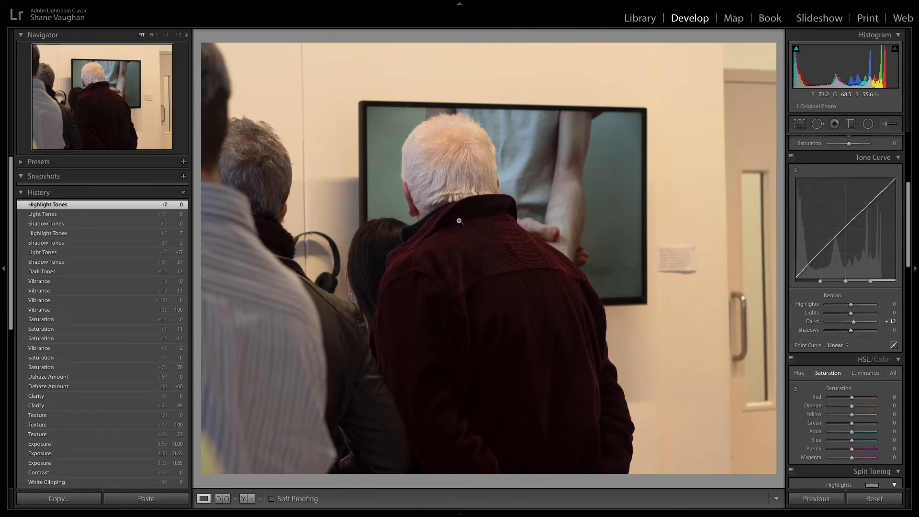
left_click(48, 282)
Step: Try boosting the Red saturation in the HSL panel and reset it to zero
scroll(810, 292, "down", 5)
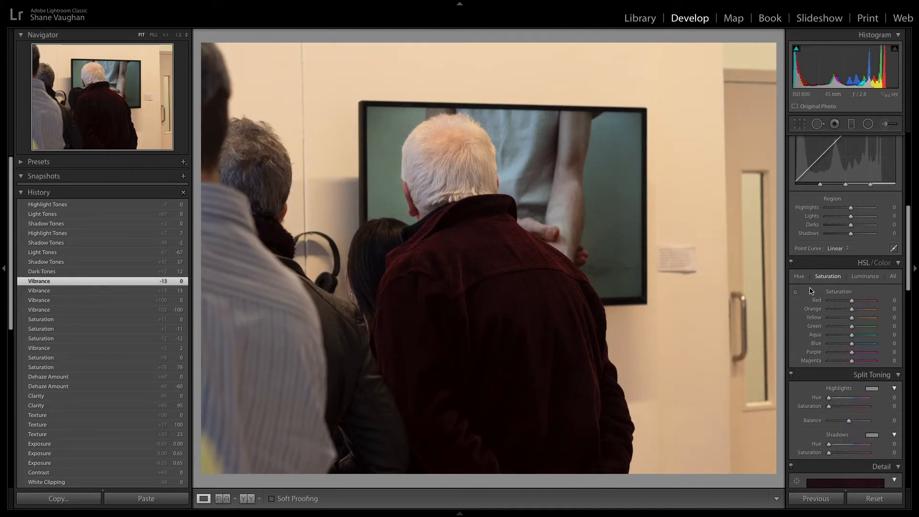
scroll(843, 234, "down", 1)
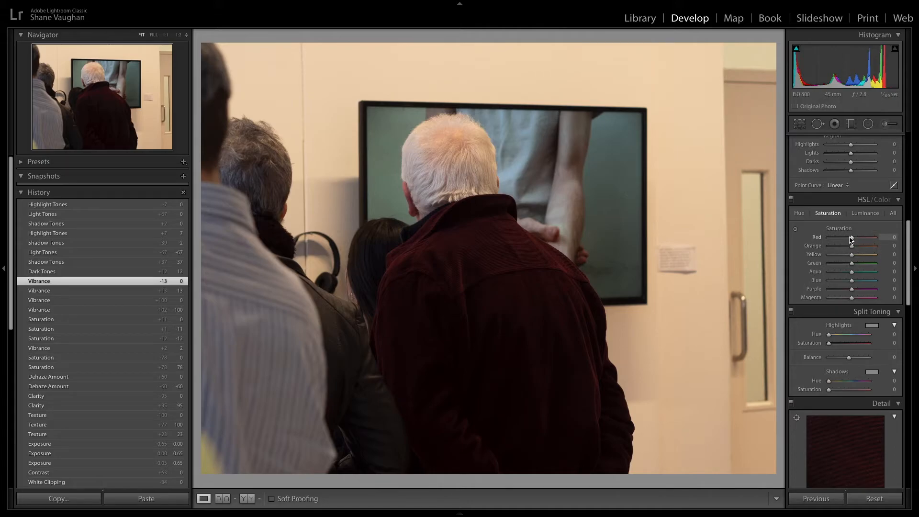
left_click_drag(878, 238, 910, 239)
double_click(875, 238)
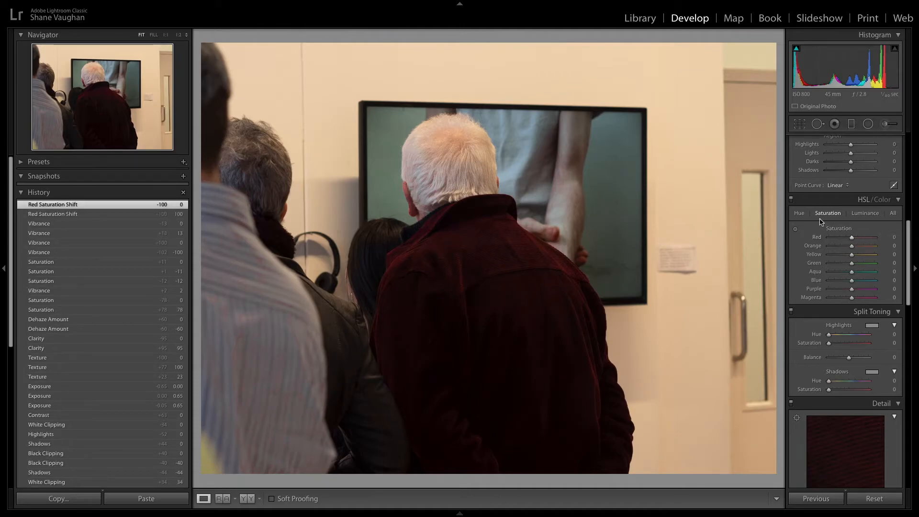
Step: Explore the Hue and Luminance tabs, nudging Red luminance and resetting it
left_click(798, 215)
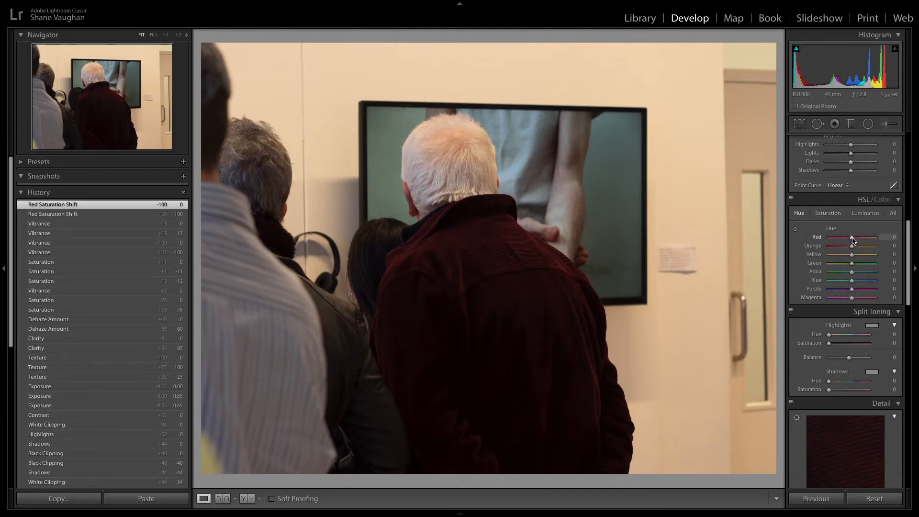
left_click_drag(804, 243, 852, 241)
left_click(861, 219)
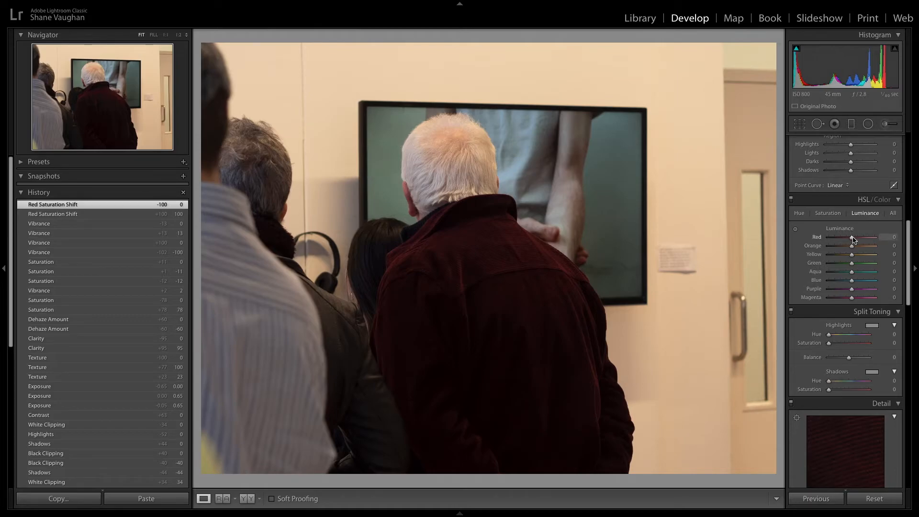
left_click_drag(894, 236, 762, 249)
left_click_drag(857, 241, 854, 241)
double_click(817, 237)
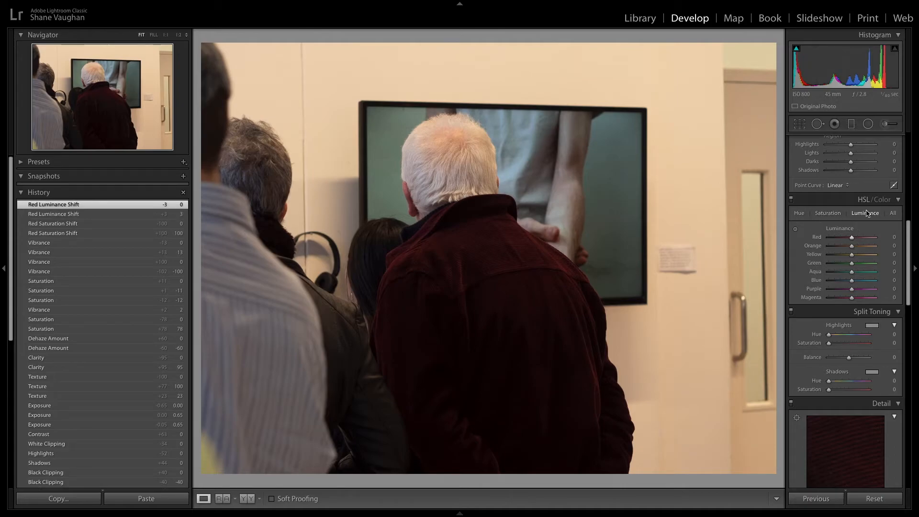
Step: Raise Red luminance to +46 and reset it to zero
scroll(861, 239, "down", 1)
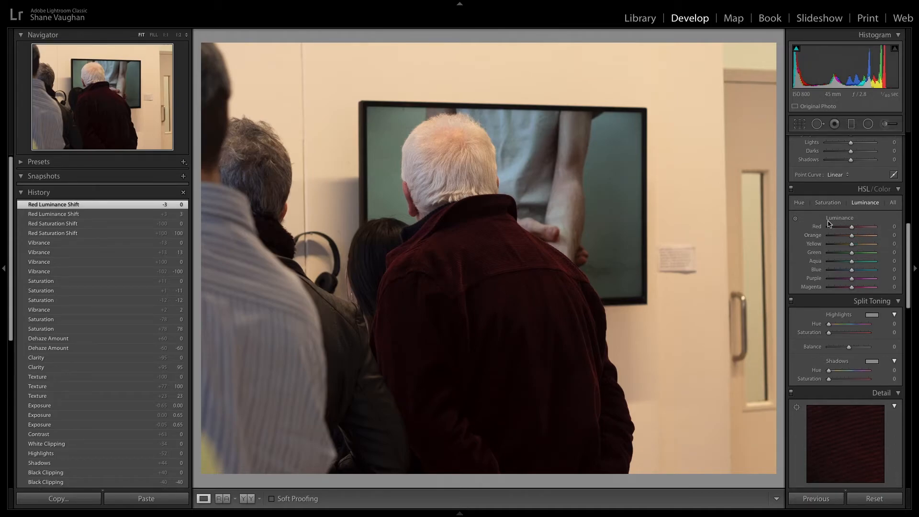
mouse_move(854, 231)
left_mouse_down()
mouse_move(863, 231)
mouse_move(855, 231)
left_mouse_up()
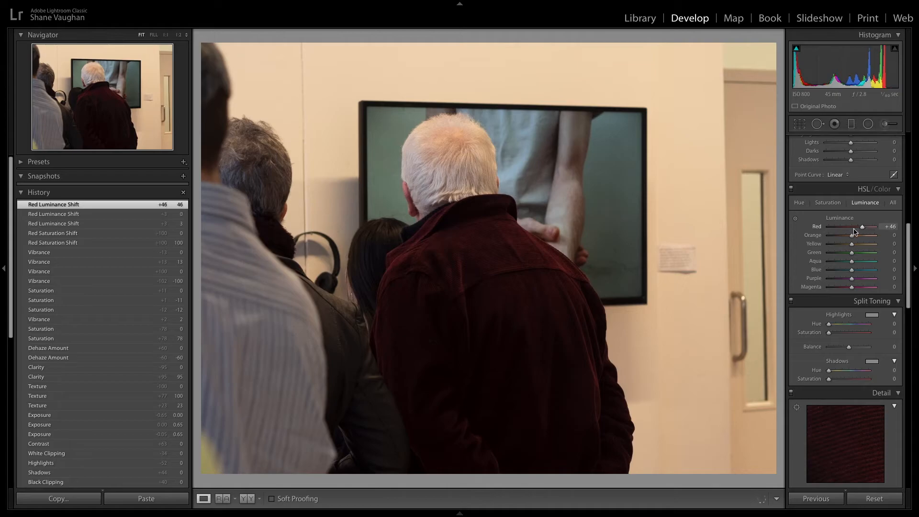
double_click(807, 226)
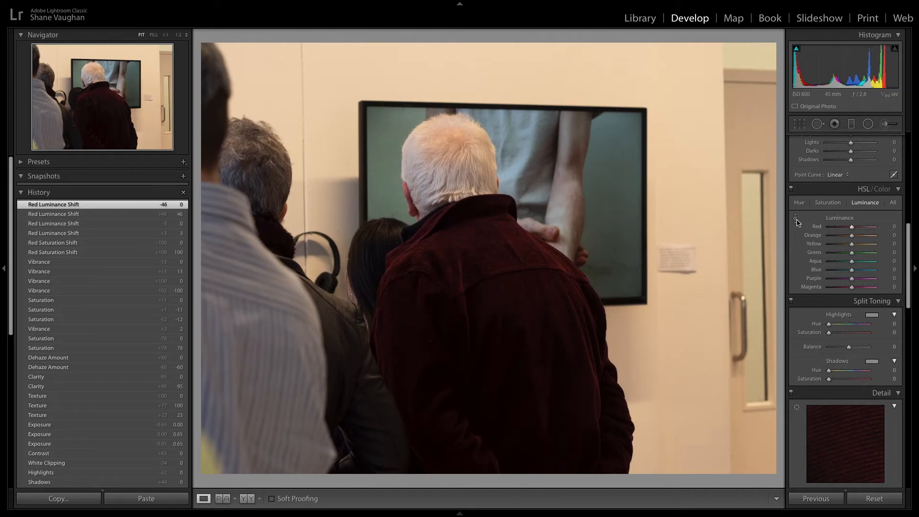
Step: Adjust luminance with the targeted adjustment tool on the TV screen, then reset the Red, Orange and Aqua sliders
left_click(796, 220)
mouse_move(524, 246)
left_mouse_down()
mouse_move(525, 233)
mouse_move(525, 254)
left_mouse_up()
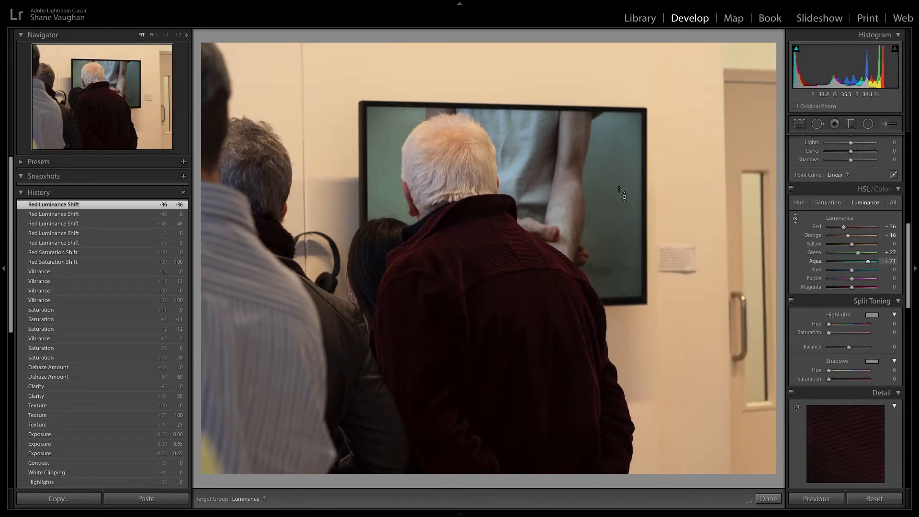
double_click(844, 227)
double_click(848, 235)
double_click(868, 262)
left_click(828, 203)
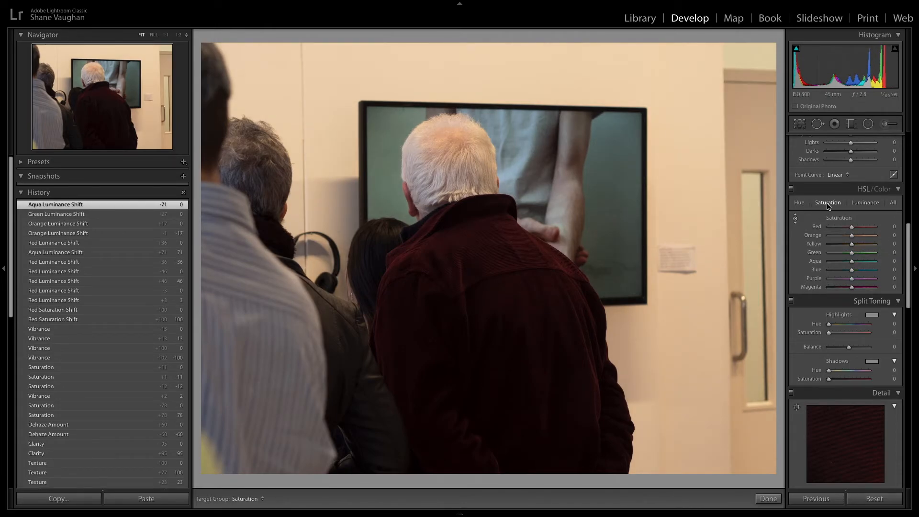
Step: Scroll through the remaining Develop panels from Split Toning down to Calibration and back to Basic
scroll(821, 214, "down", 3)
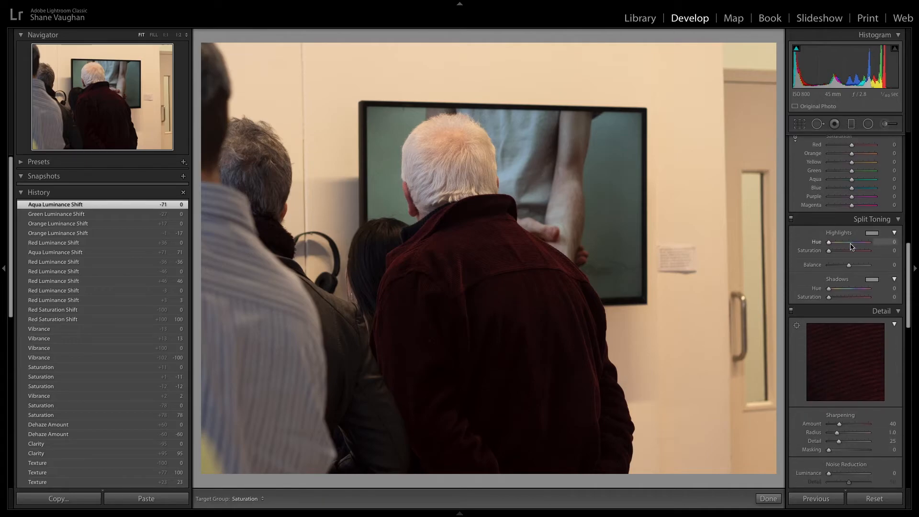
scroll(834, 249, "down", 7)
scroll(838, 269, "down", 12)
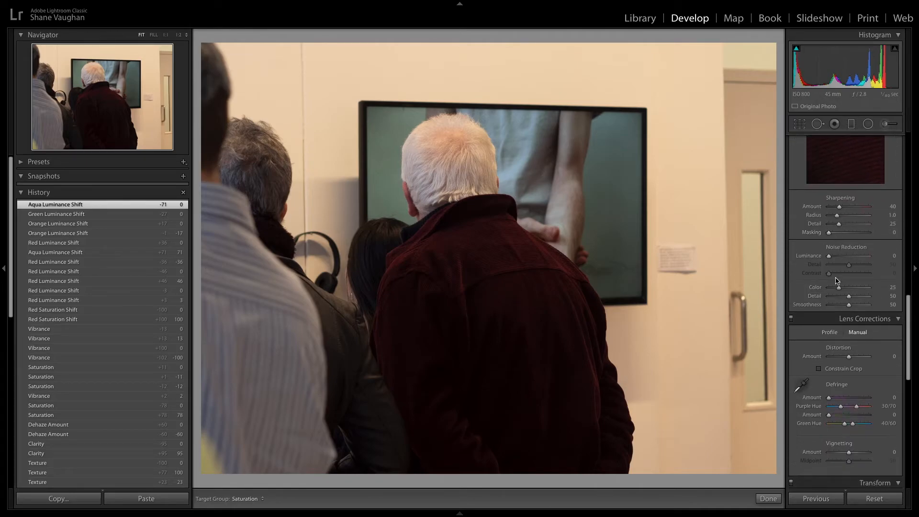
scroll(857, 331, "down", 4)
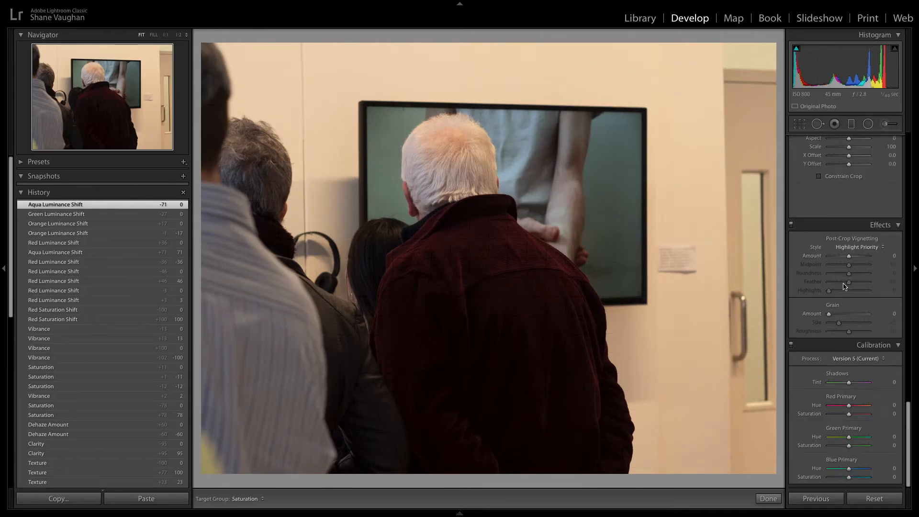
scroll(845, 286, "up", 4)
scroll(845, 286, "up", 15)
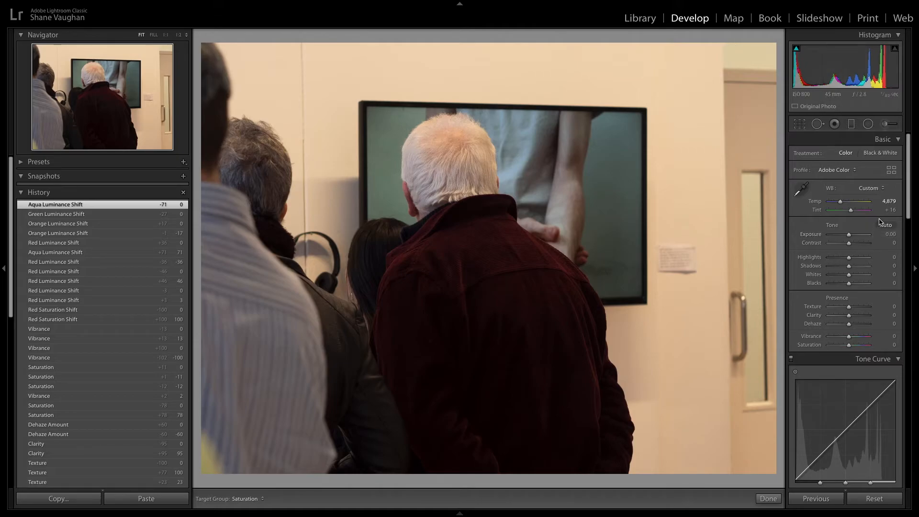
Step: Heal away the wall label beside the door with the Spot Removal tool and reposition its source area
left_click(819, 124)
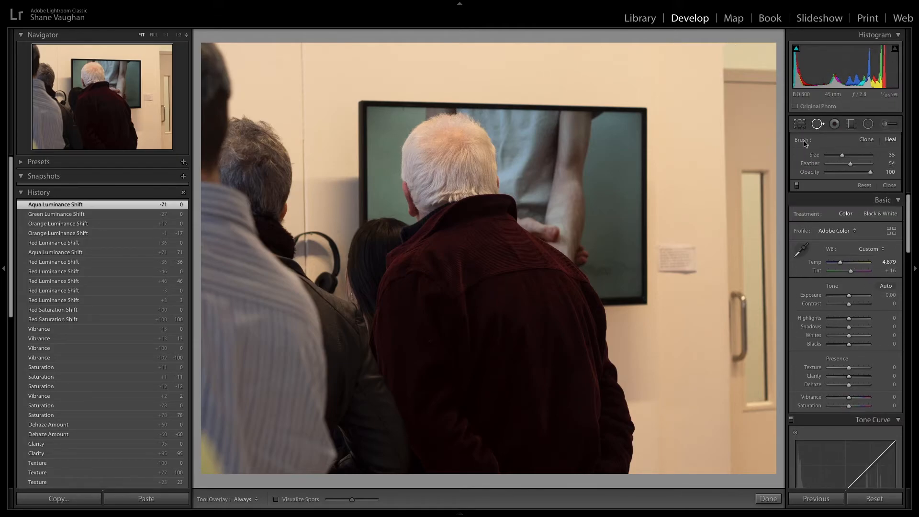
mouse_move(692, 243)
left_mouse_down()
mouse_move(698, 270)
mouse_move(695, 248)
mouse_move(688, 279)
mouse_move(683, 251)
left_mouse_up()
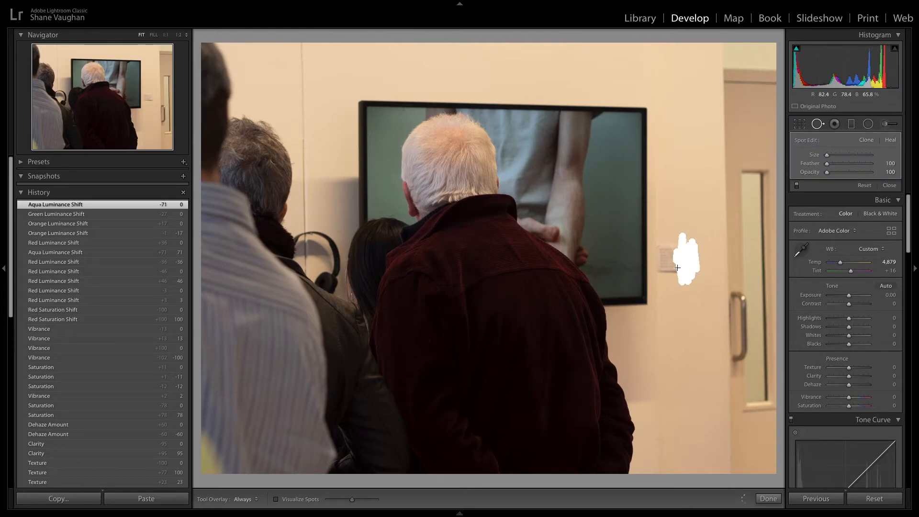
mouse_move(663, 271)
left_mouse_down()
mouse_move(664, 251)
mouse_move(673, 274)
left_mouse_up()
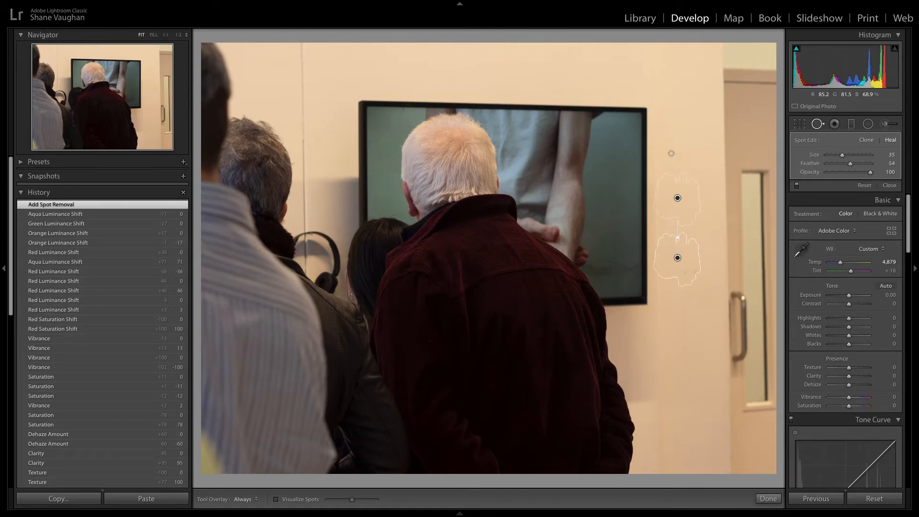
Step: Delete the spot removal from the wall beside the door
key("Return")
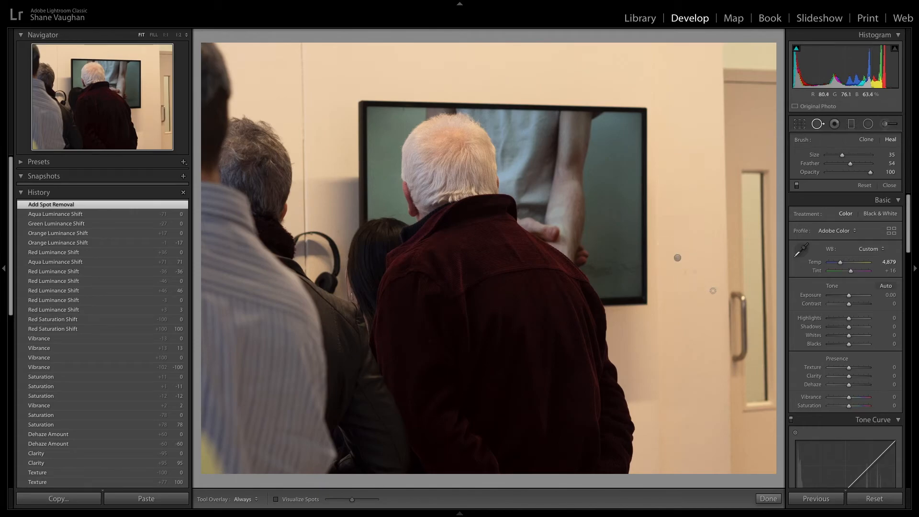
left_click(676, 258)
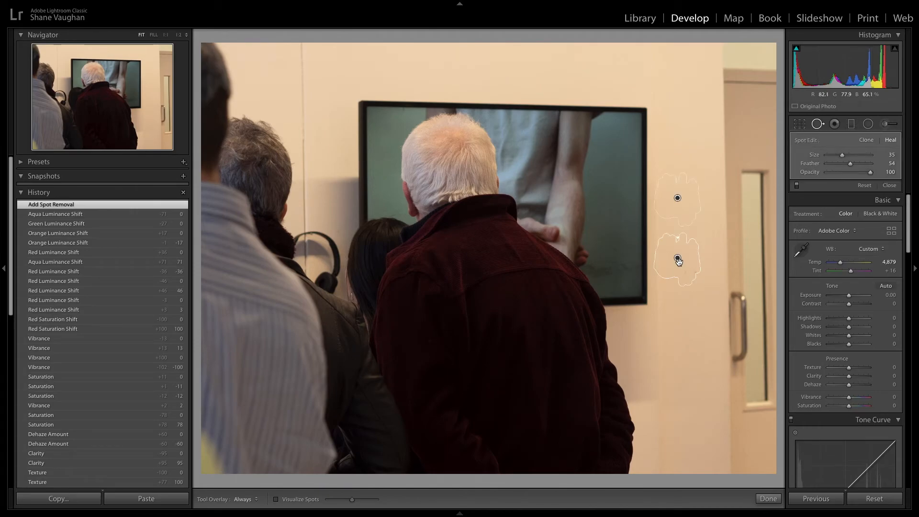
key("Delete")
Step: Try a graduated filter with exposure -3.46 across the middle of the photo, repositioning and angling it, then delete it
left_click(852, 124)
mouse_move(556, 172)
left_mouse_down()
mouse_move(606, 335)
mouse_move(656, 308)
mouse_move(665, 214)
mouse_move(554, 122)
mouse_move(616, 210)
mouse_move(628, 329)
left_mouse_up()
left_click_drag(851, 188, 833, 192)
left_click_drag(576, 213, 568, 311)
left_click_drag(530, 193, 525, 206)
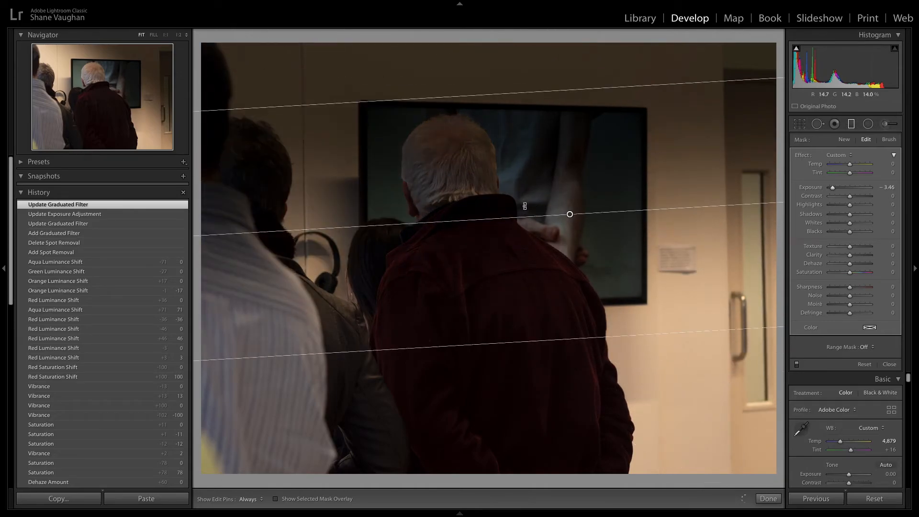
left_click_drag(554, 342, 568, 431)
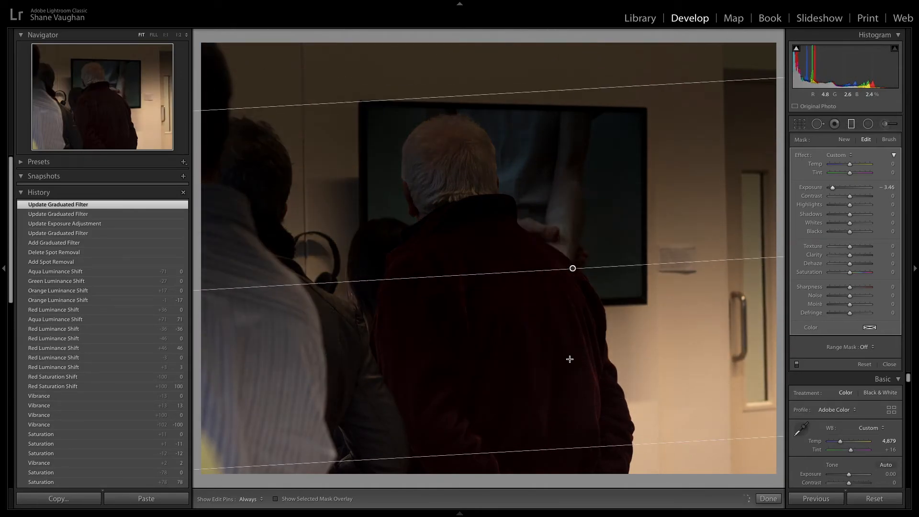
left_click_drag(571, 266, 547, 188)
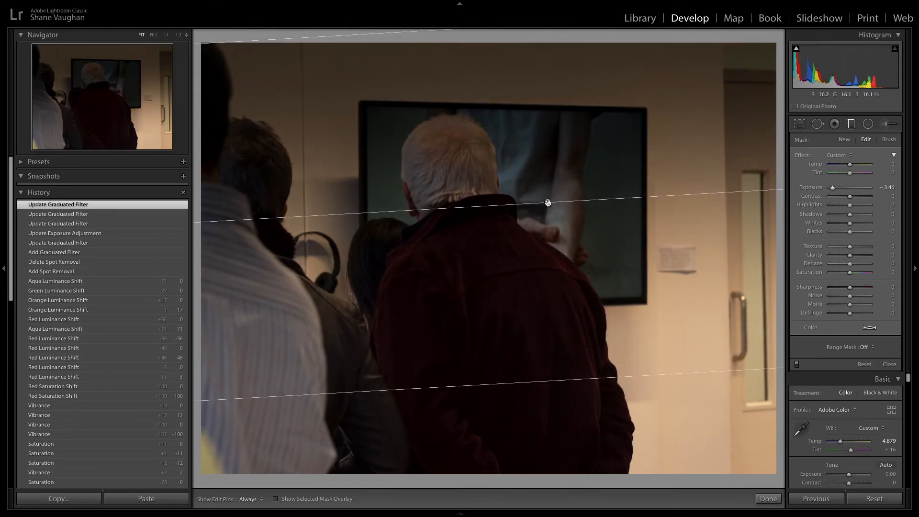
key("Delete")
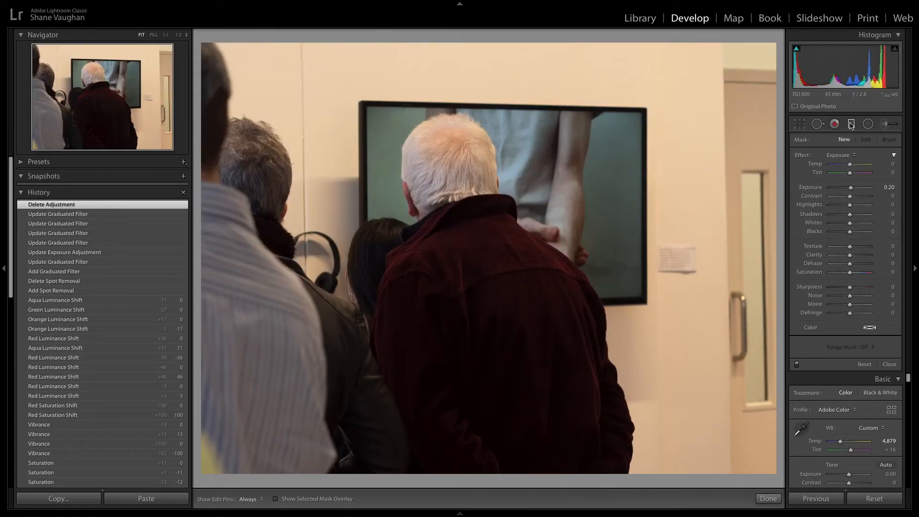
Step: Paint an adjustment brush stroke over the man's white hair with exposure 3.13, then delete the adjustment
left_click(869, 125)
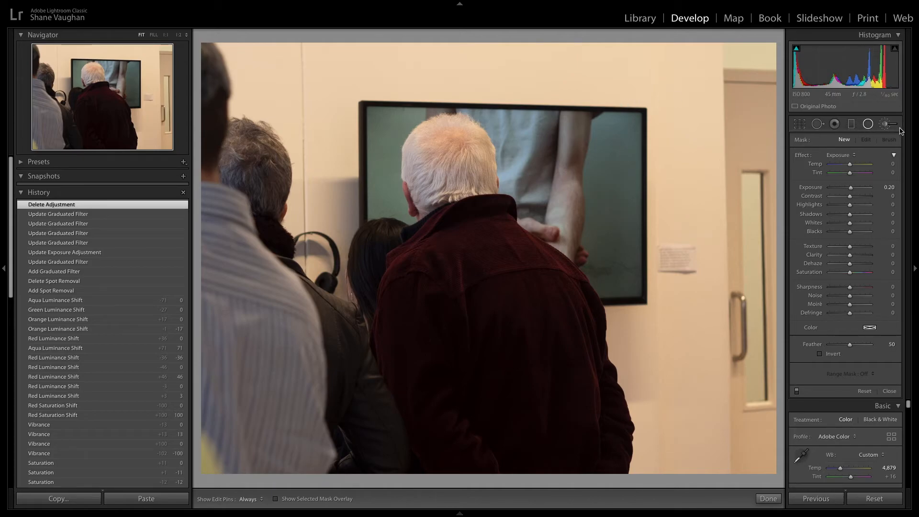
left_click(887, 126)
left_click_drag(446, 184, 454, 175)
left_click_drag(851, 189, 867, 190)
key("h")
mouse_move(438, 130)
left_mouse_down()
mouse_move(466, 132)
mouse_move(493, 172)
mouse_move(435, 196)
mouse_move(421, 192)
mouse_move(466, 183)
mouse_move(449, 137)
mouse_move(483, 167)
mouse_move(483, 191)
left_mouse_up()
key("h")
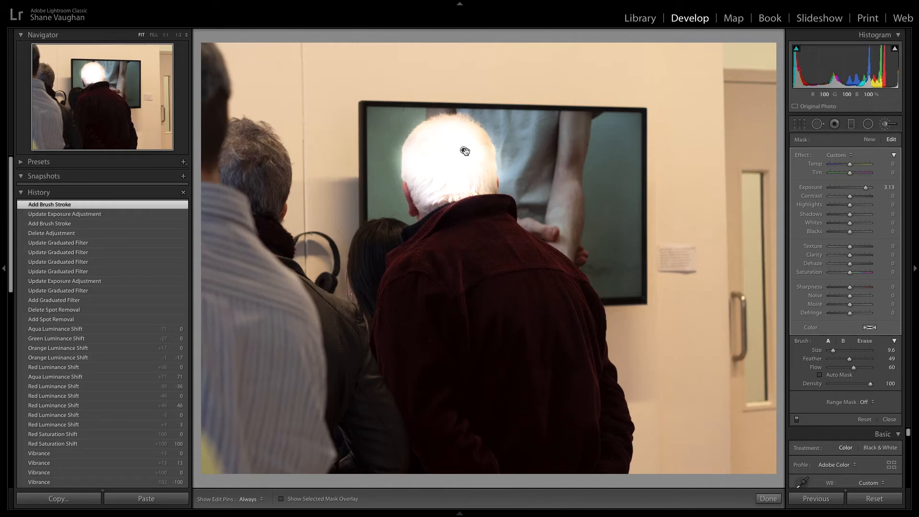
key("Delete")
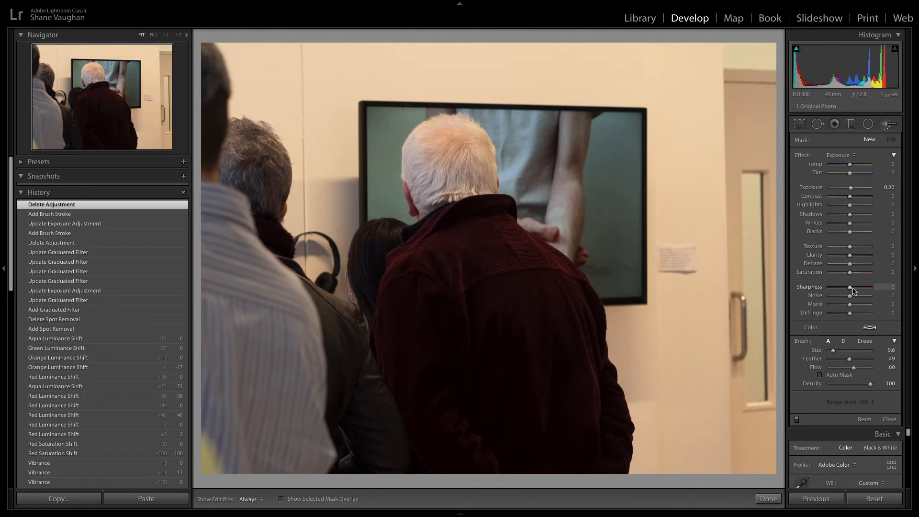
left_click(803, 126)
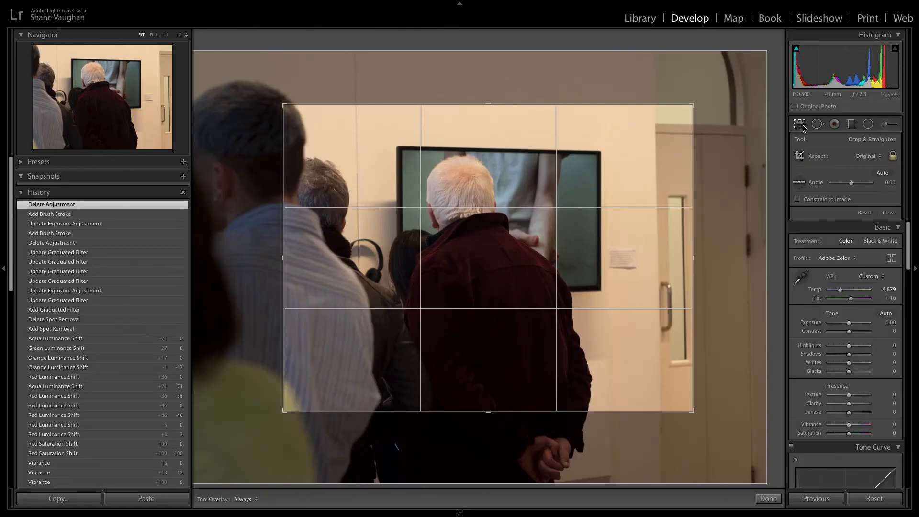
left_click(803, 125)
scroll(851, 212, "down", 5)
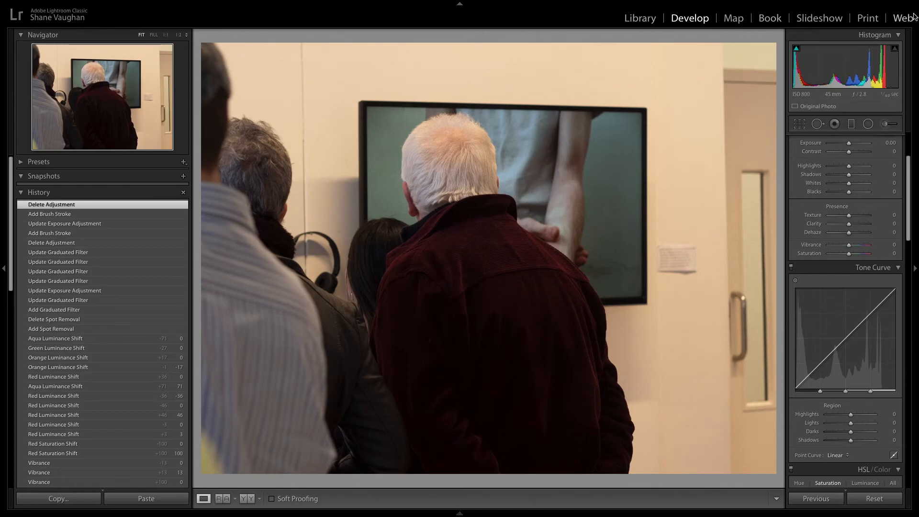
Step: Open the export dialog and set the export location to a new folder named Processed inside the shoot folder
mouse_move(1, 2)
left_click(100, 5)
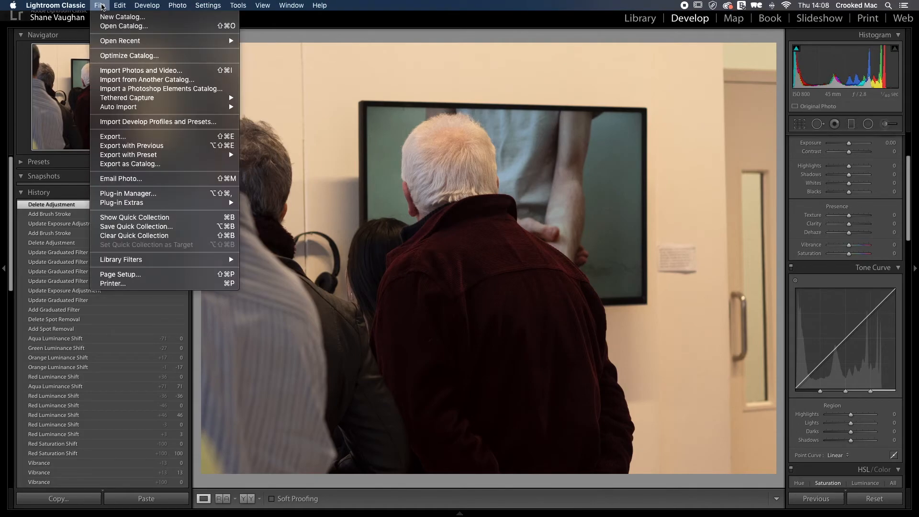
left_click(139, 139)
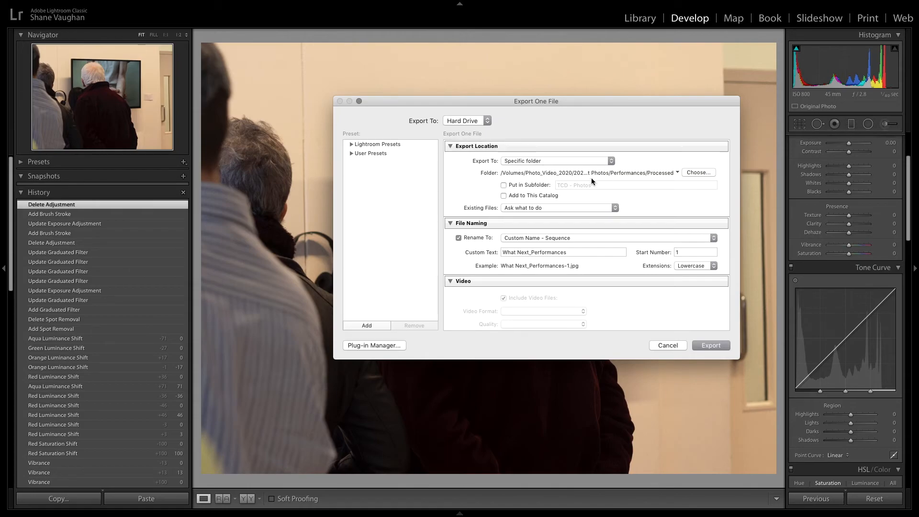
left_click(703, 172)
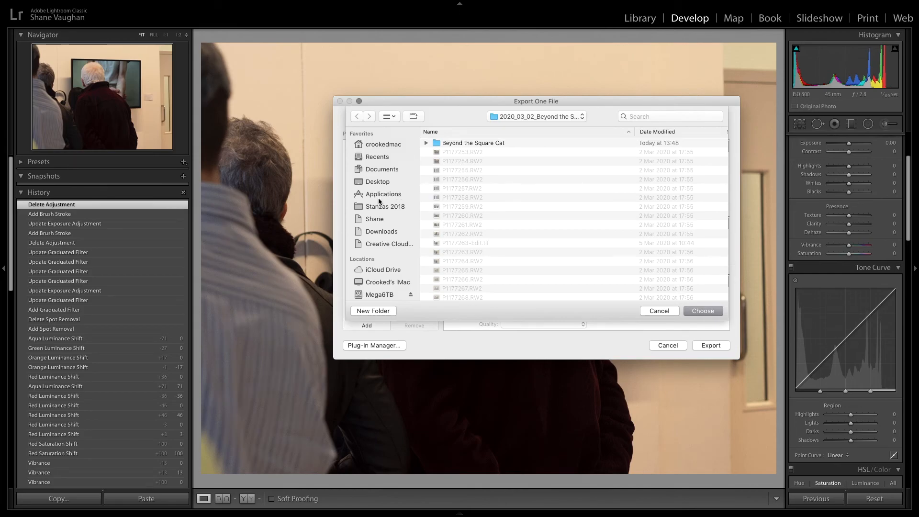
scroll(477, 160, "down", 1)
left_click(382, 311)
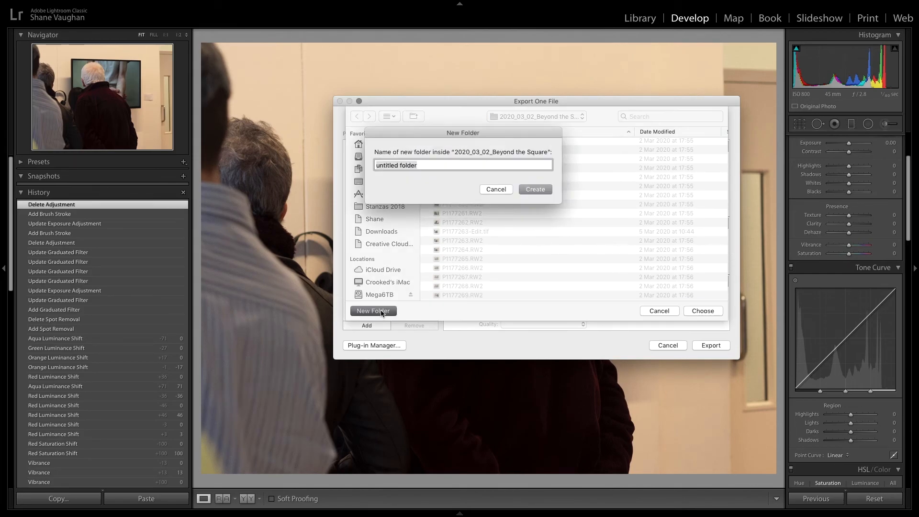
type("Processed")
key("Return")
left_click(718, 311)
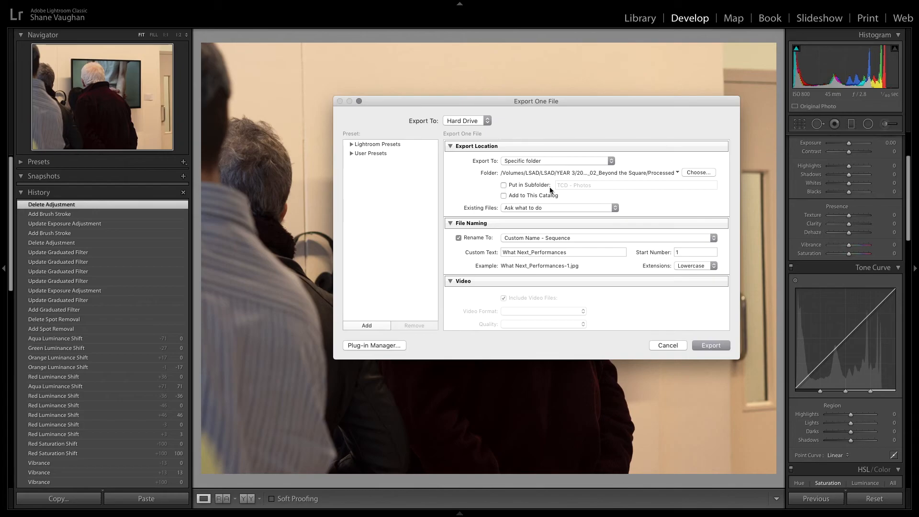
Step: Set file naming to Custom Name - Sequence with the custom text Beyond the Square
scroll(485, 198, "down", 1)
left_click(550, 215)
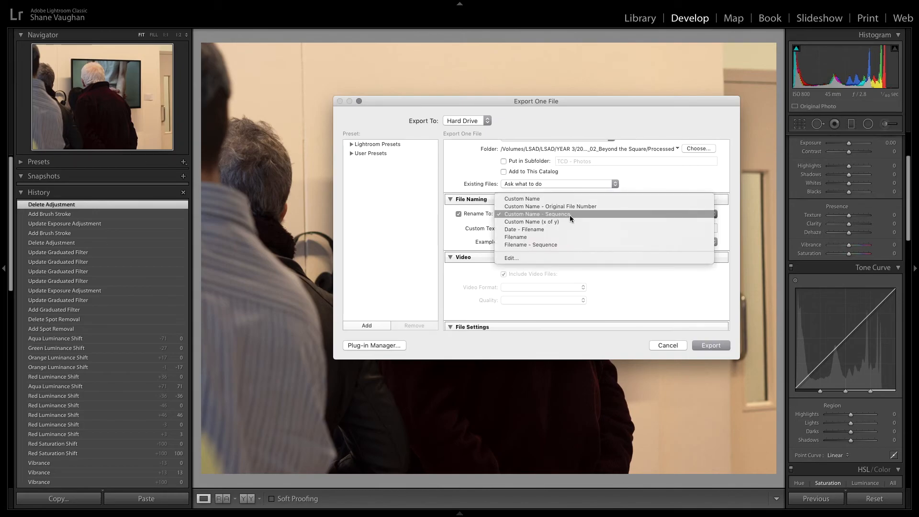
left_click(570, 217)
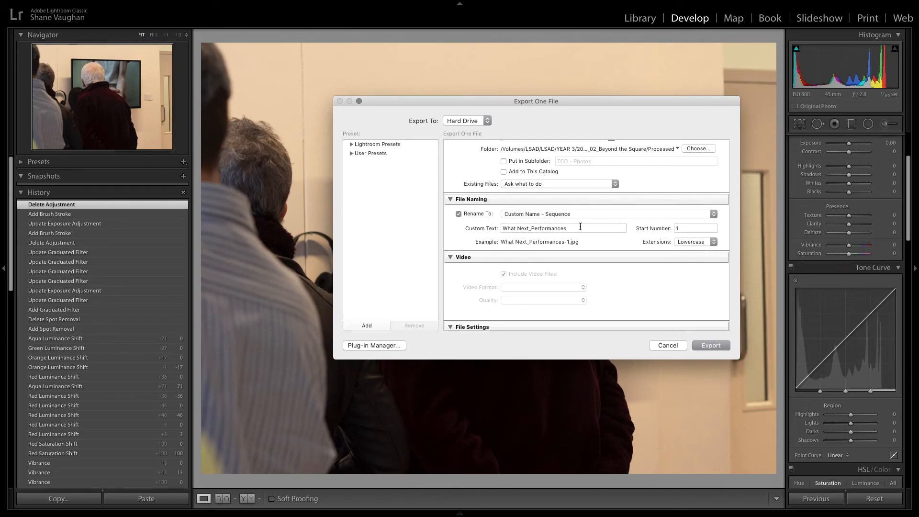
left_click_drag(581, 228, 447, 233)
type("Bey")
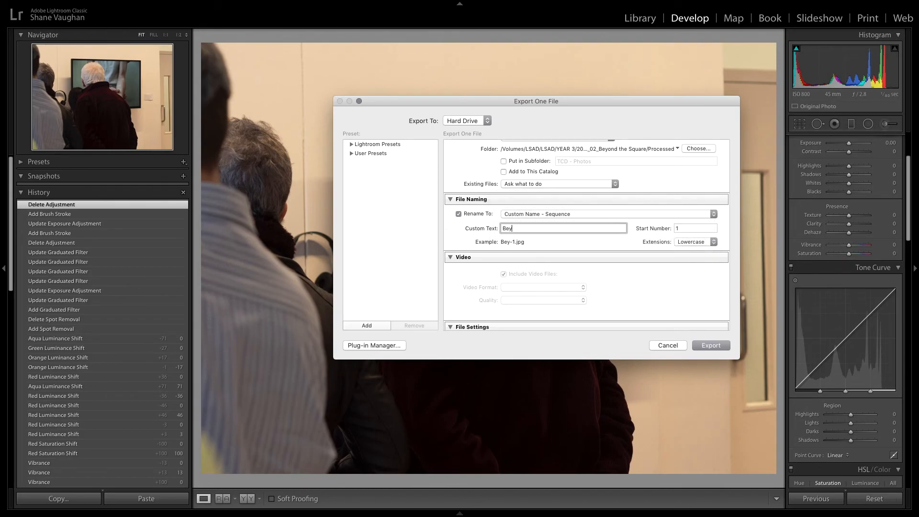
type("ond the Square")
left_click(676, 242)
left_click(694, 250)
left_click(695, 243)
left_click(694, 235)
scroll(583, 241, "down", 10)
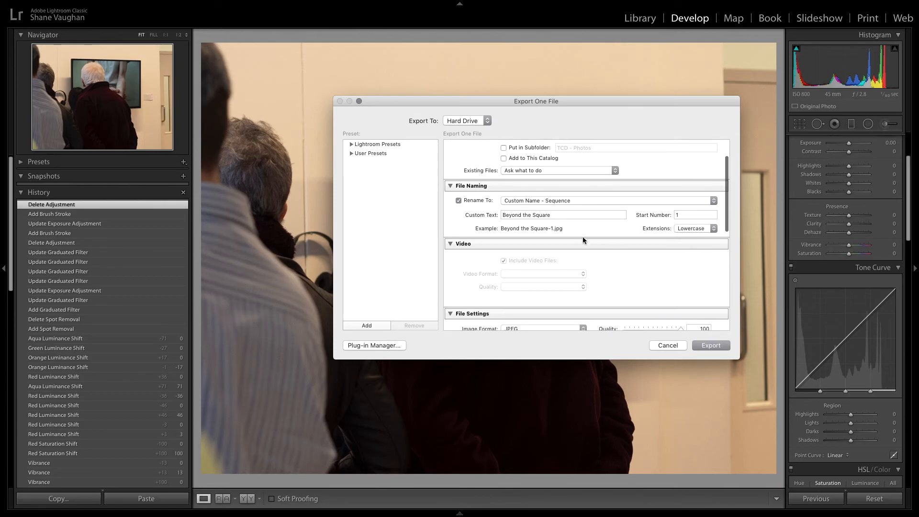
Step: Review the file format, image sizing, metadata, watermarking and post-processing export options
left_click(525, 228)
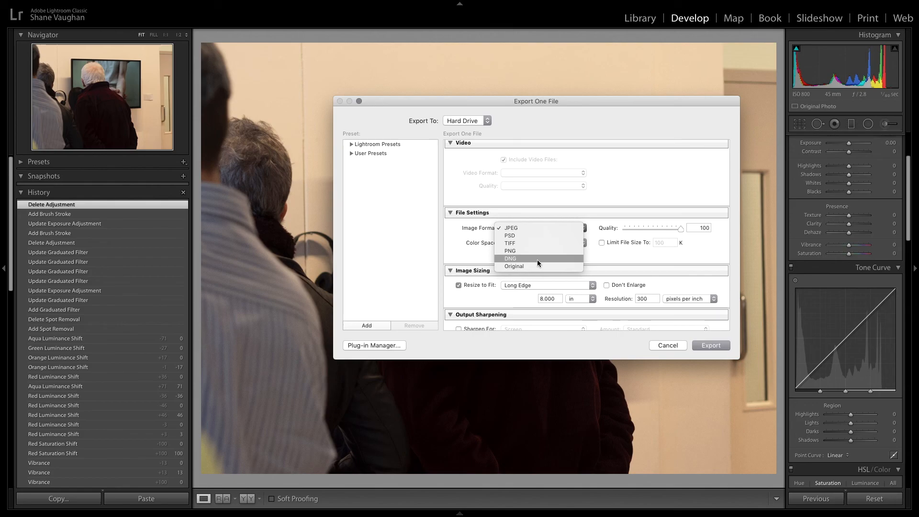
left_click(455, 251)
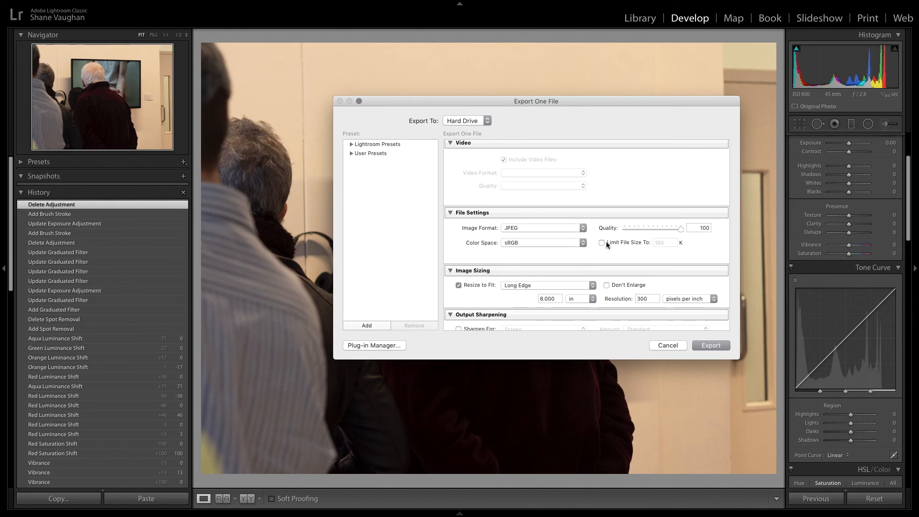
scroll(604, 242, "down", 3)
left_click(527, 243)
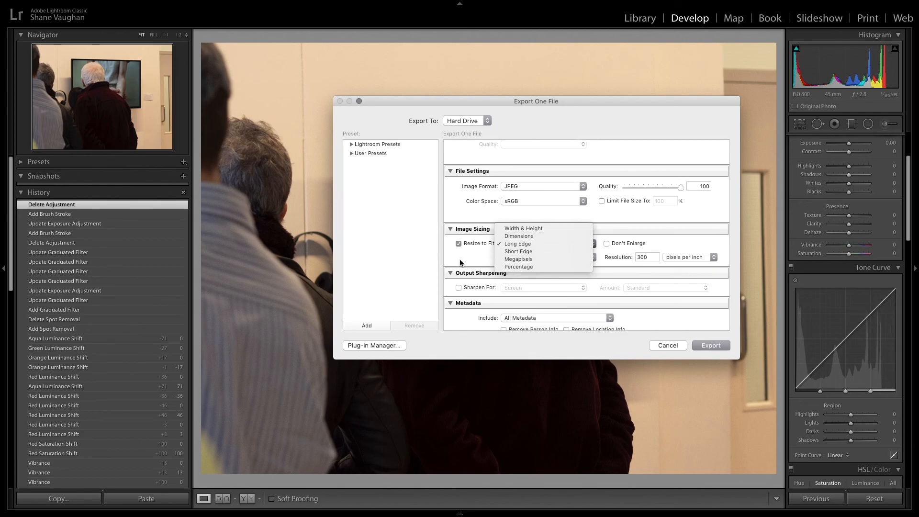
left_click(518, 244)
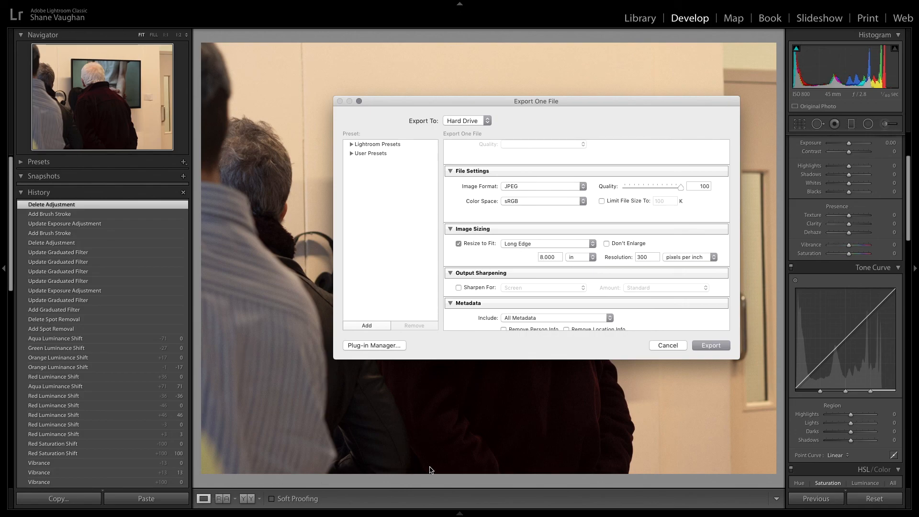
left_click(586, 258)
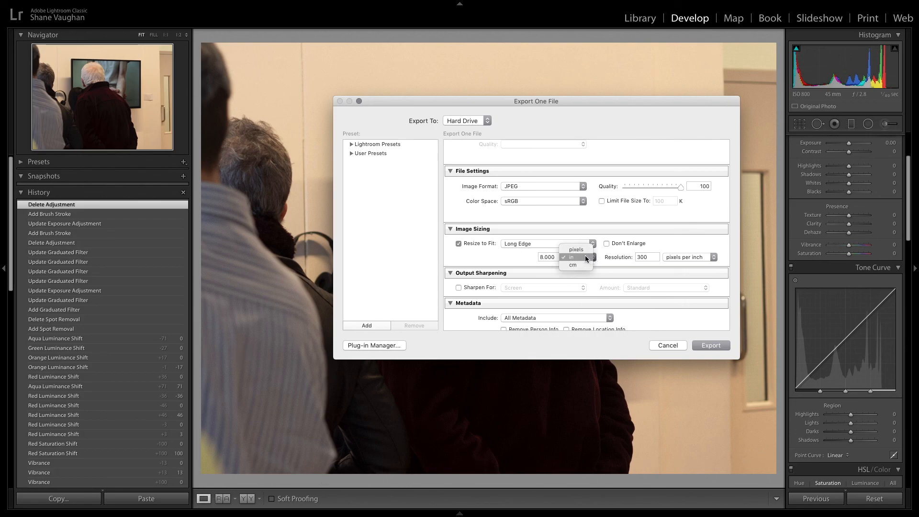
left_click(475, 255)
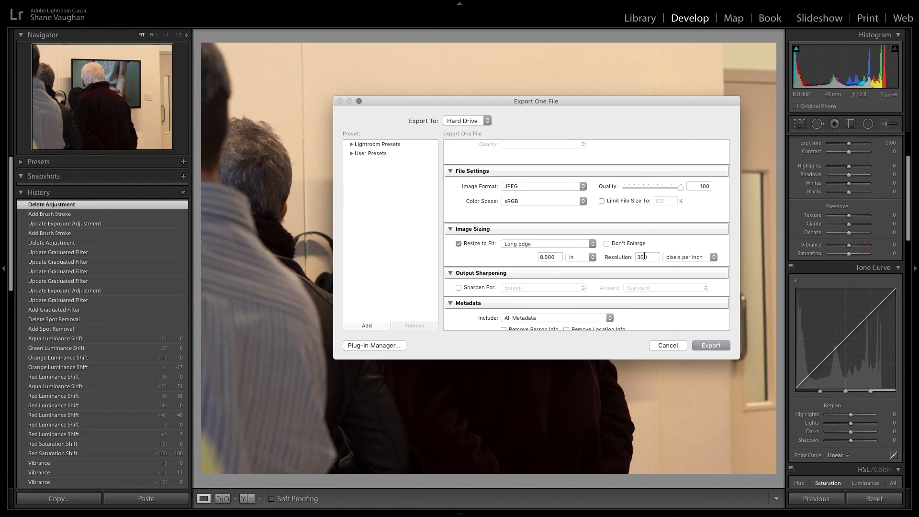
scroll(689, 239, "down", 2)
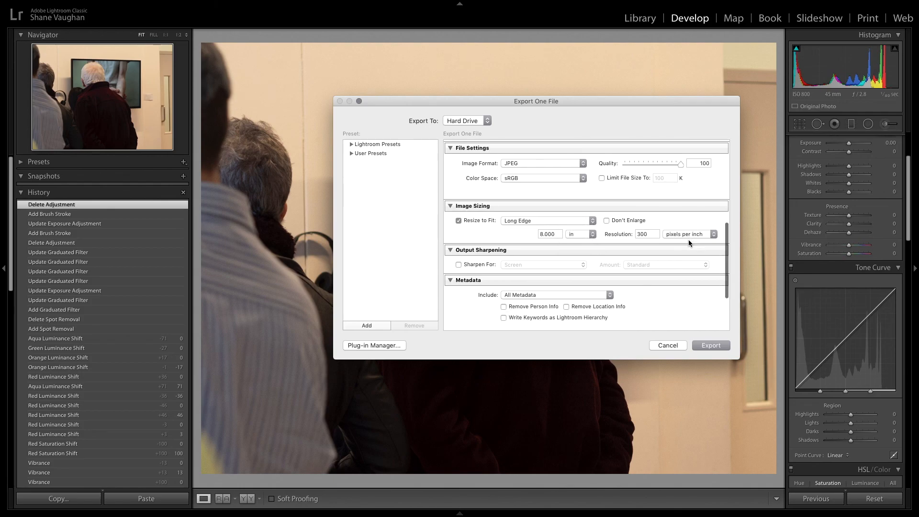
scroll(498, 232, "down", 3)
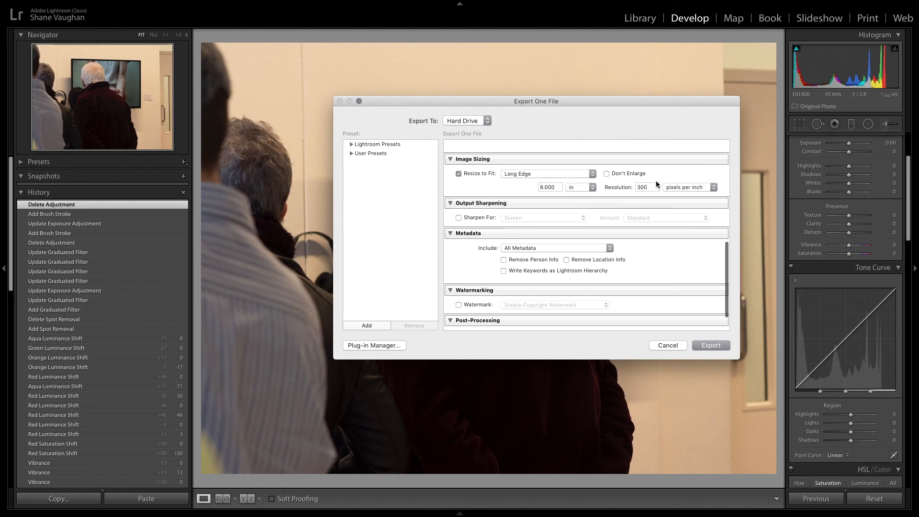
scroll(481, 182, "down", 2)
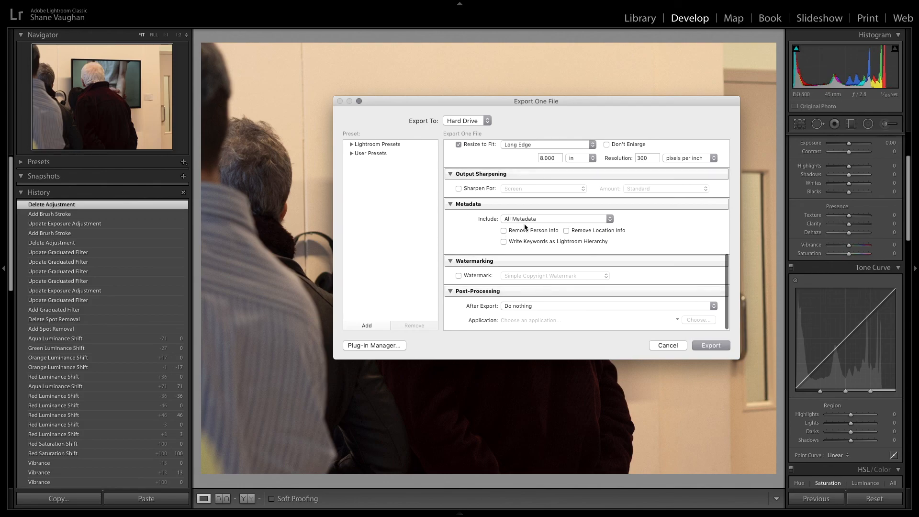
Step: Export the photo and open the Processed folder in Finder to locate the exported JPEG
left_click(712, 346)
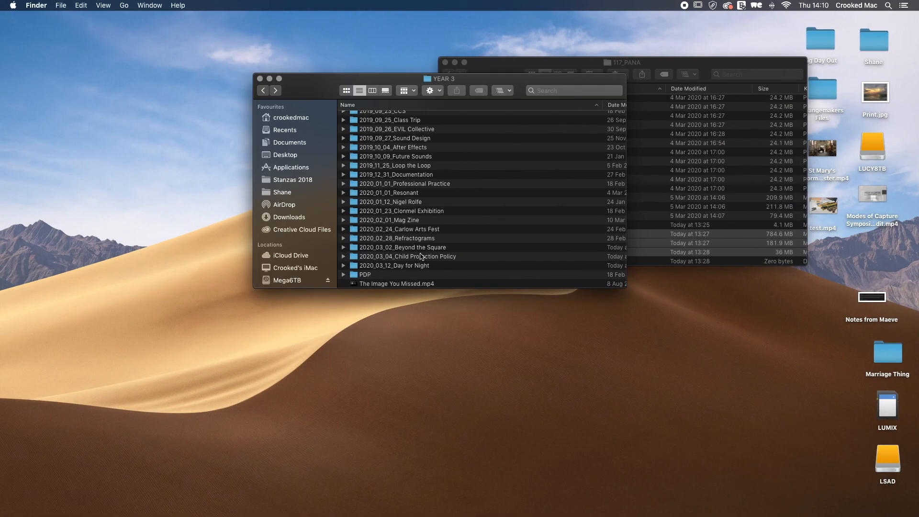
double_click(421, 247)
double_click(373, 284)
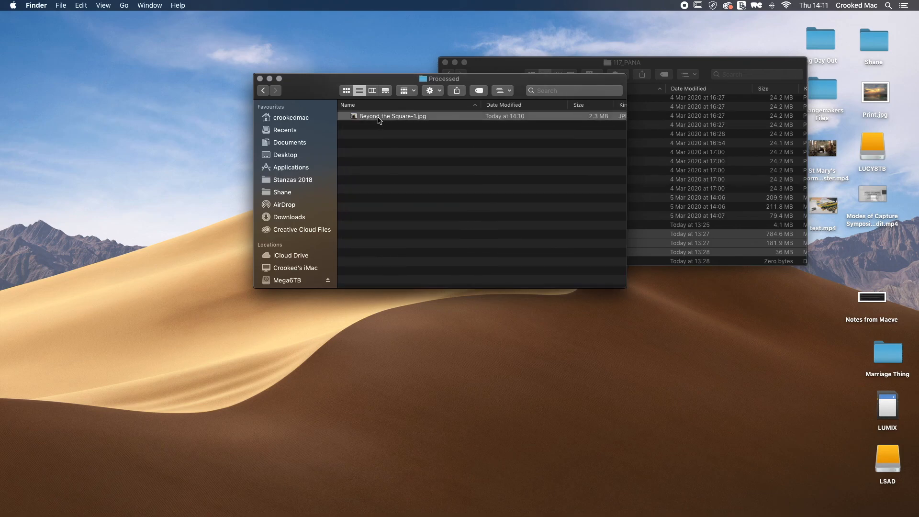